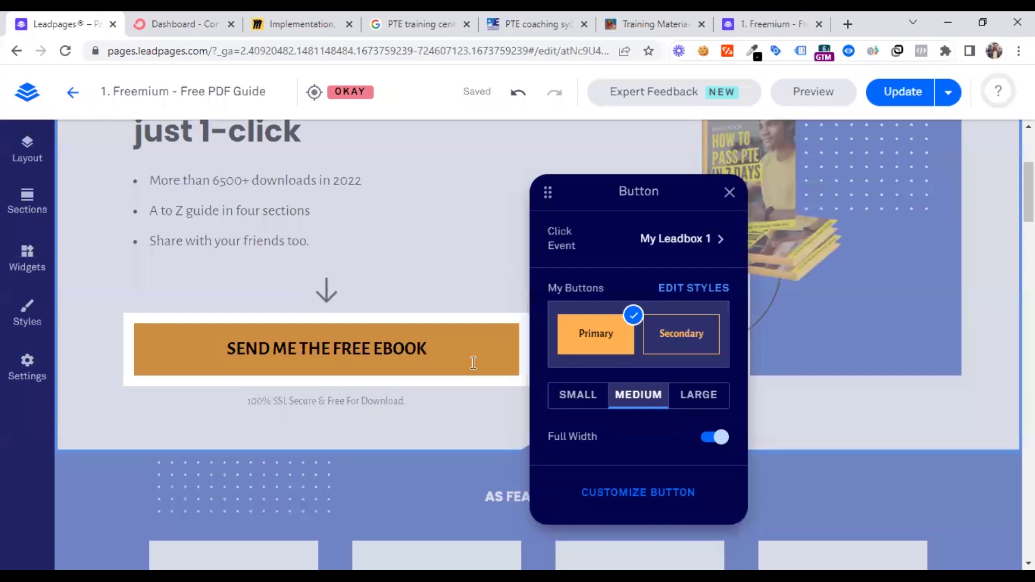
Keep the Primary style on the SEND ME THE FREE EBOOK button and create a new pop-up for its click event.
{"action": "left_click", "coordinate": [684, 335]}
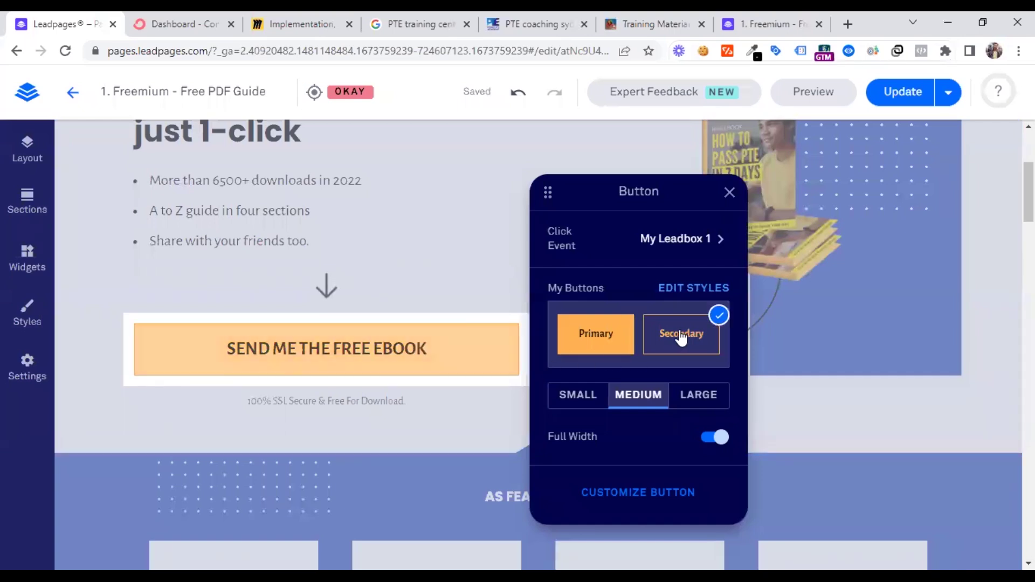
{"action": "left_click", "coordinate": [610, 339]}
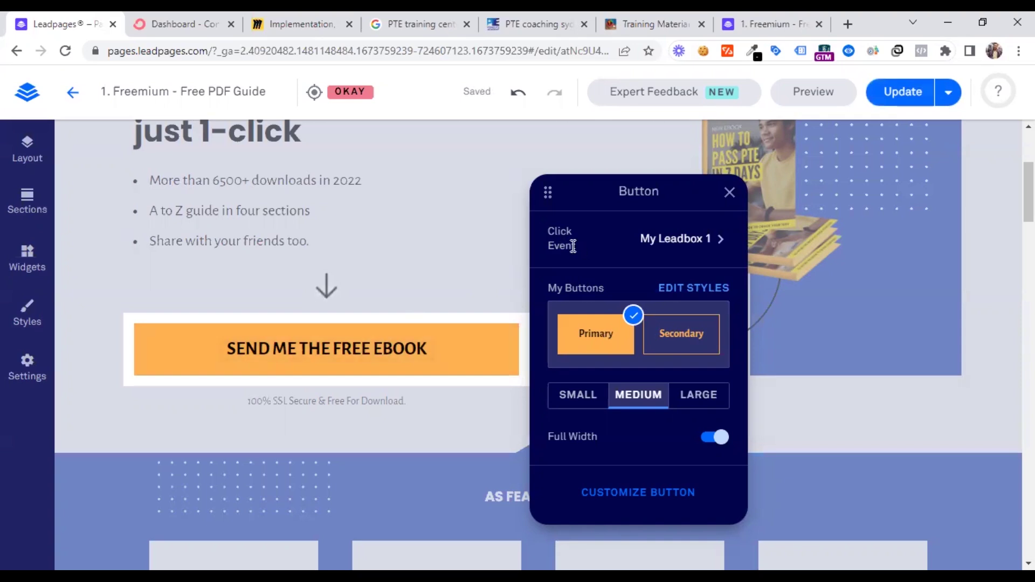
{"action": "left_click", "coordinate": [695, 244]}
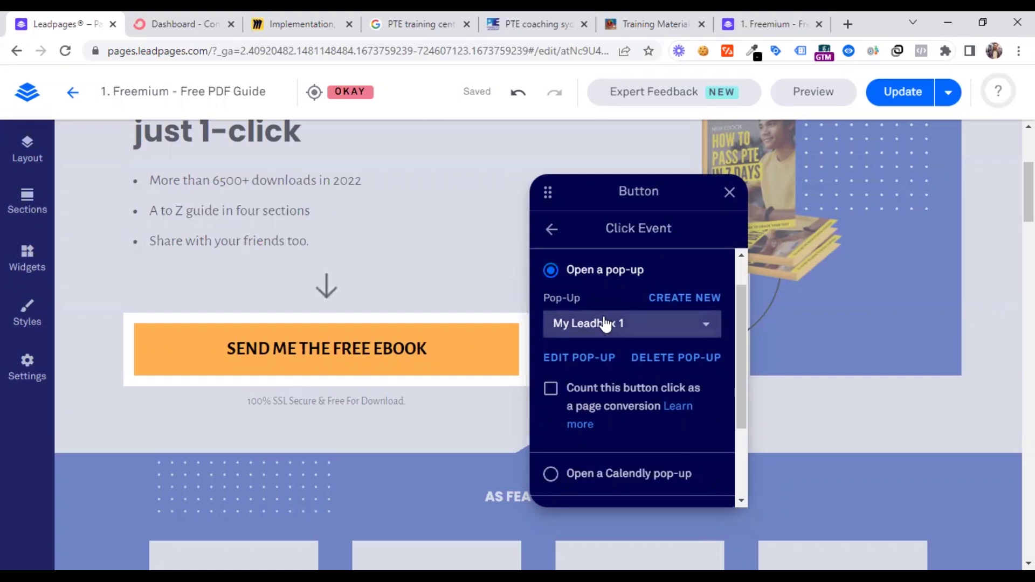
{"action": "scroll", "coordinate": [605, 301], "scroll_direction": "down", "scroll_amount": 2}
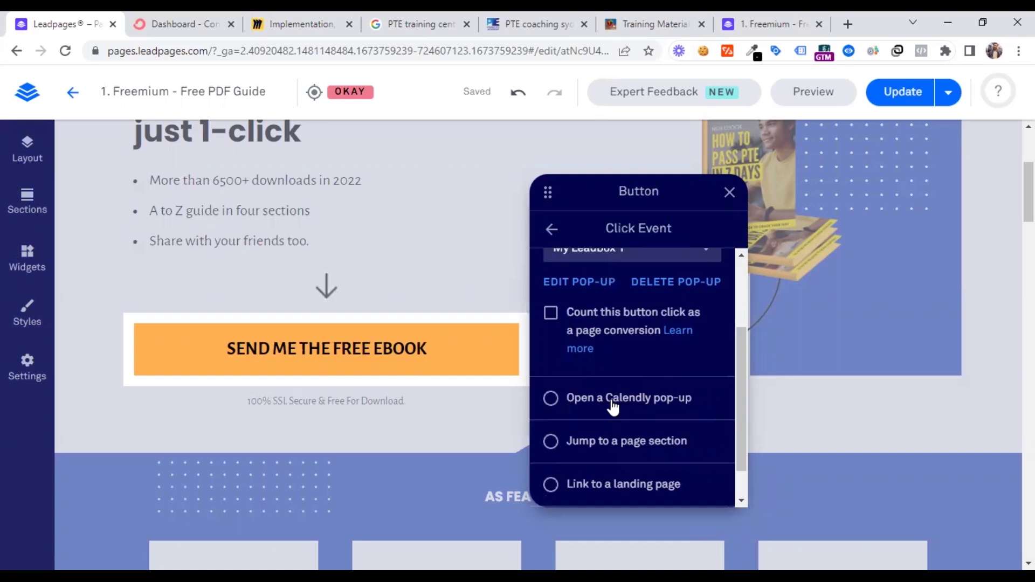
{"action": "scroll", "coordinate": [601, 410], "scroll_direction": "down", "scroll_amount": 1}
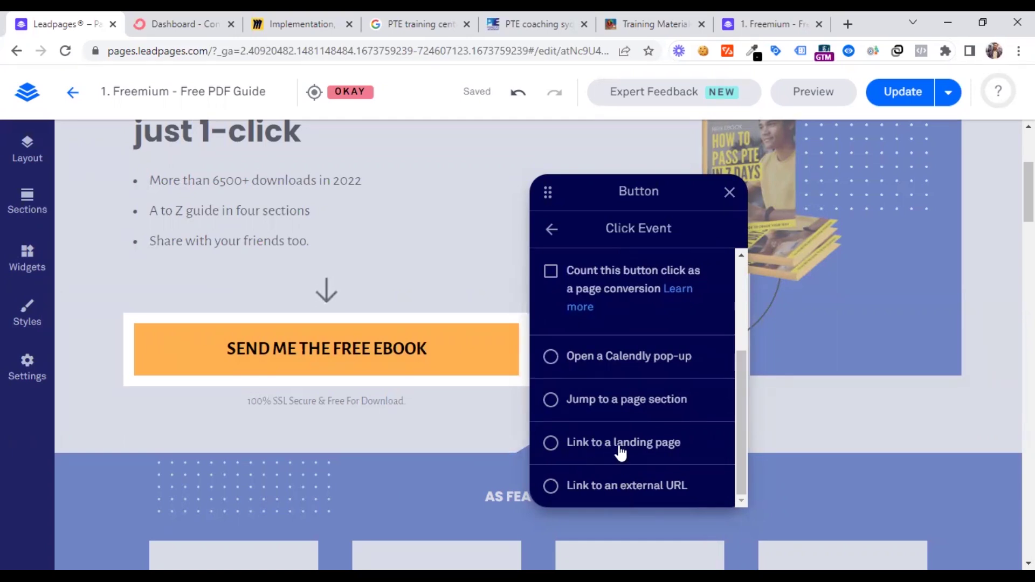
{"action": "scroll", "coordinate": [620, 452], "scroll_direction": "up", "scroll_amount": 3}
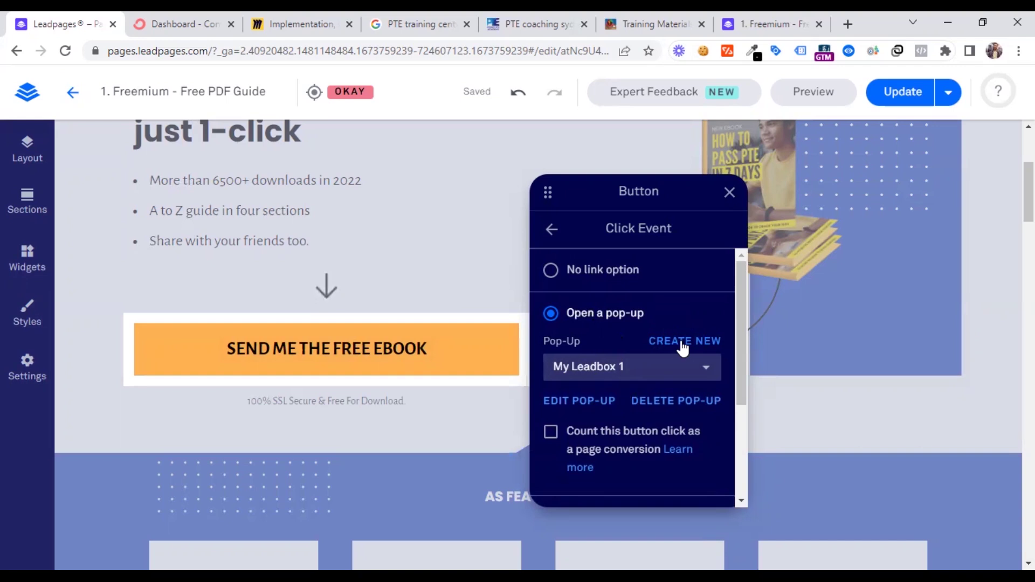
{"action": "left_click", "coordinate": [658, 345]}
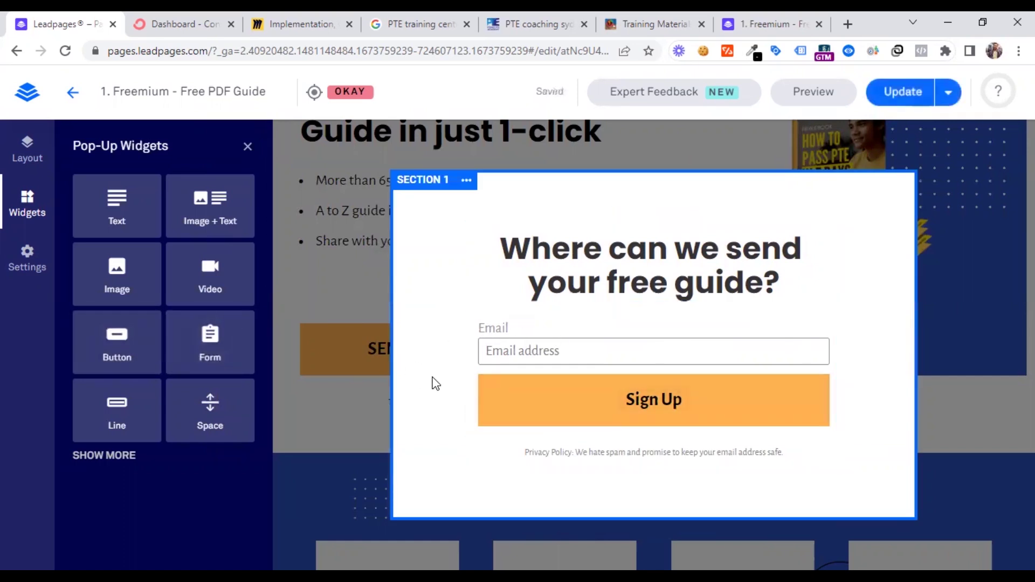
Replace the pop-up's headline with the headline copied from the published free-ebook landing page.
{"action": "left_click", "coordinate": [596, 276]}
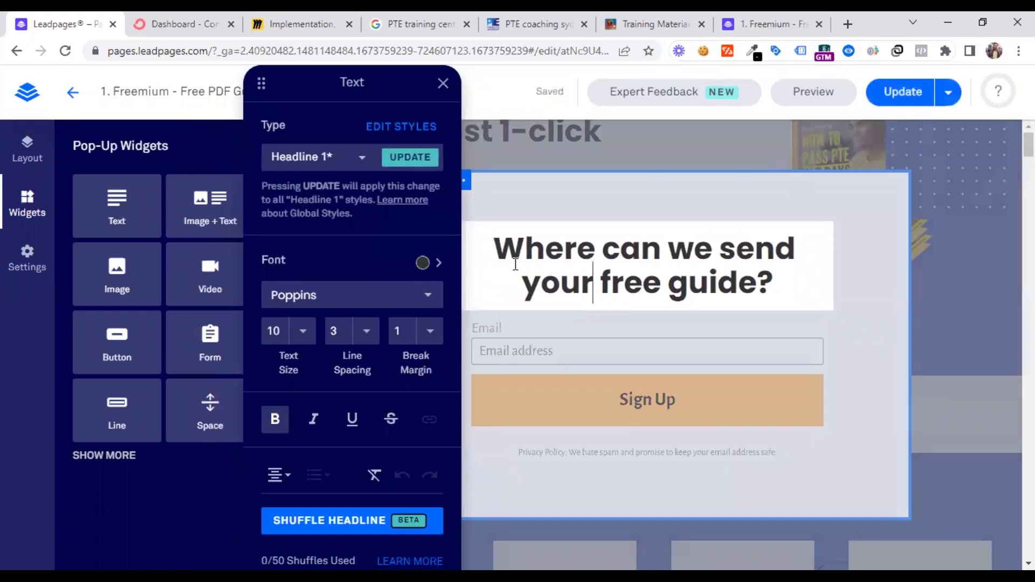
{"action": "left_click_drag", "start_coordinate": [772, 24], "coordinate": [203, 18]}
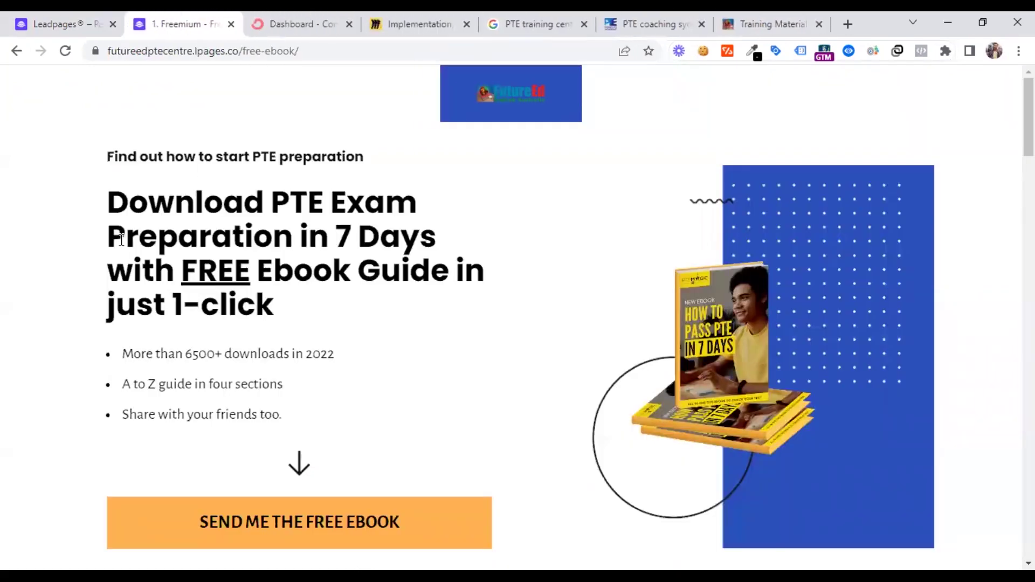
{"action": "left_click_drag", "start_coordinate": [114, 198], "coordinate": [299, 304]}
{"action": "key", "text": "ctrl+c"}
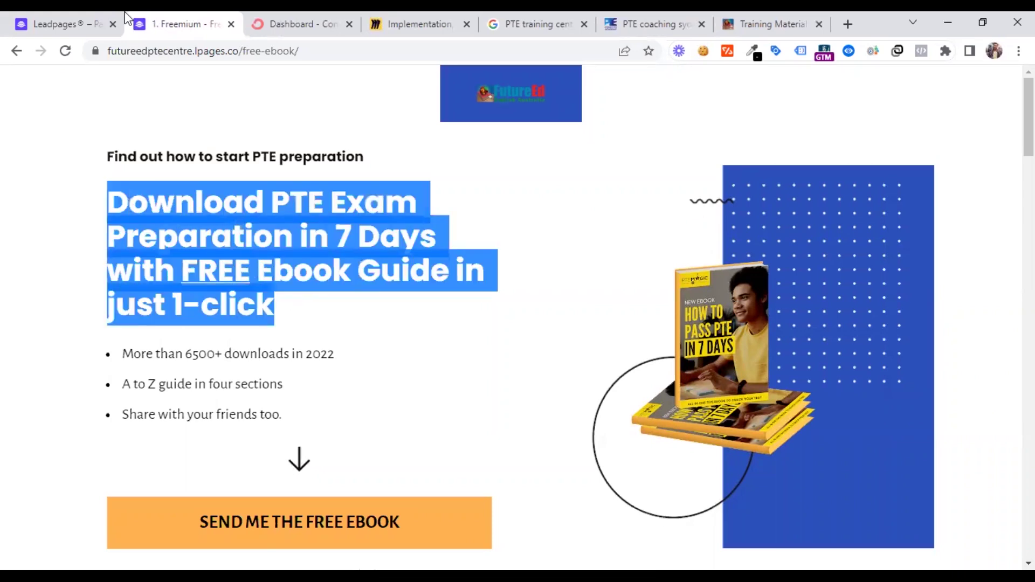
{"action": "left_click", "coordinate": [80, 23]}
{"action": "double_click", "coordinate": [579, 276]}
{"action": "key", "text": "ctrl+a"}
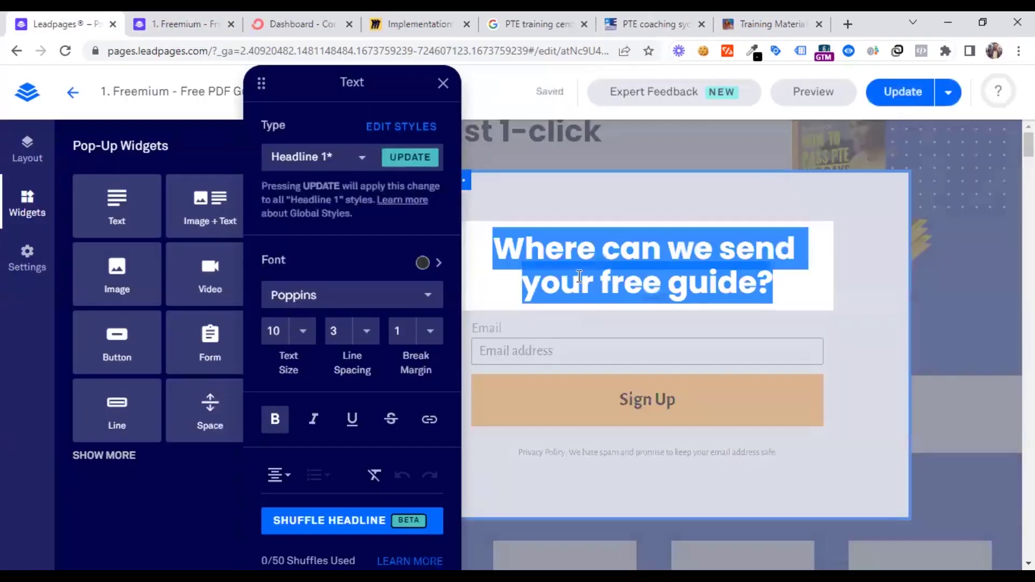
{"action": "key", "text": "ctrl+v"}
{"action": "left_click", "coordinate": [861, 317]}
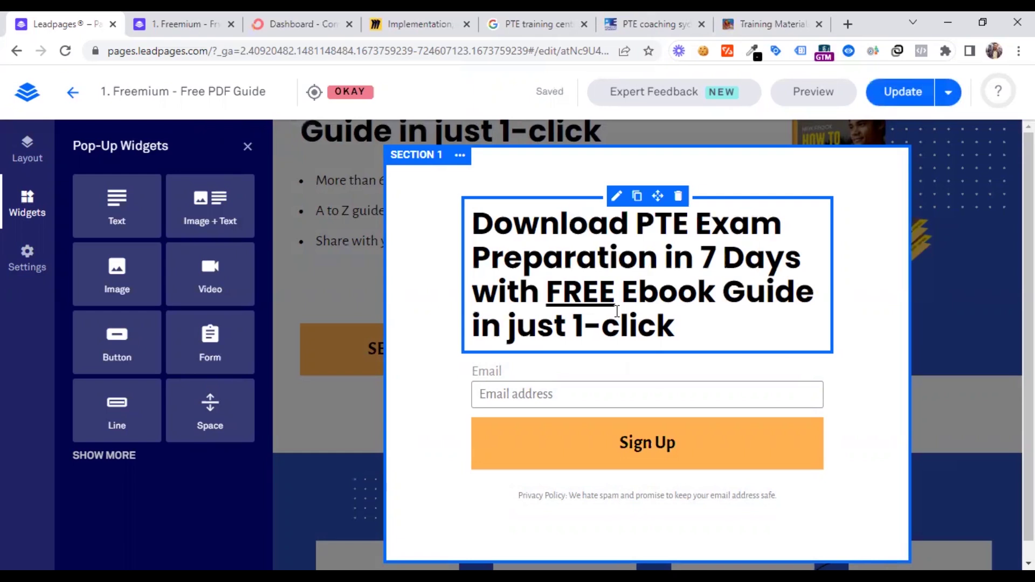
{"action": "left_click", "coordinate": [156, 16]}
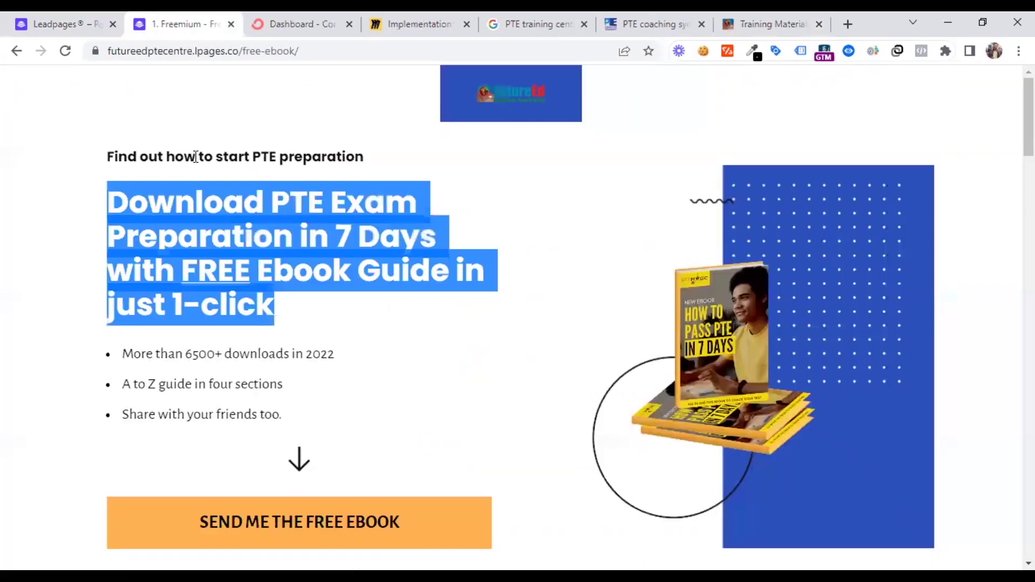
{"action": "left_click", "coordinate": [77, 16]}
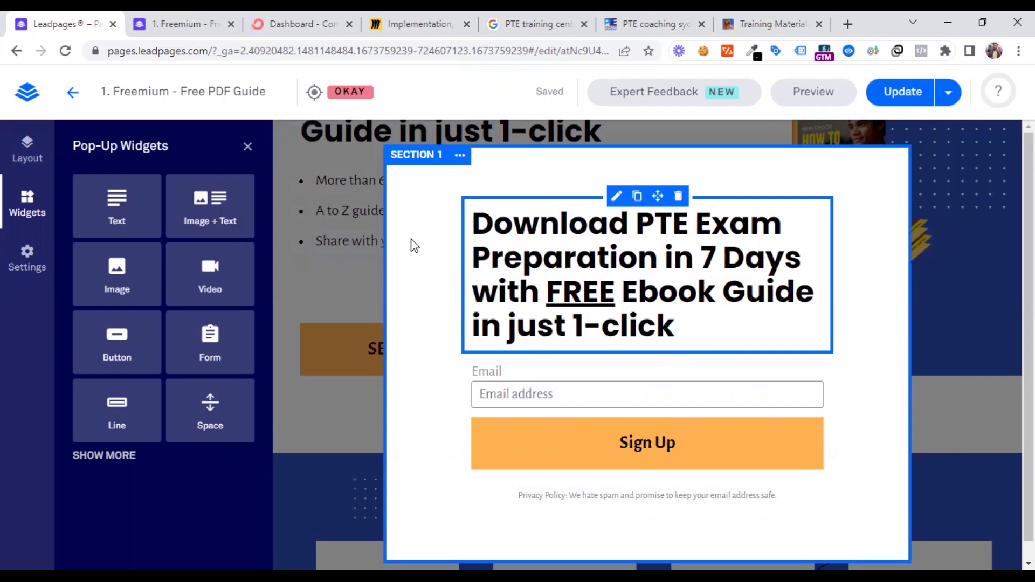
{"action": "left_click", "coordinate": [188, 24]}
{"action": "left_click", "coordinate": [69, 22]}
Shorten the pop-up headline to "Download PTE Exam Preparation FREE Ebook".
{"action": "left_click_drag", "start_coordinate": [665, 257], "coordinate": [546, 288]}
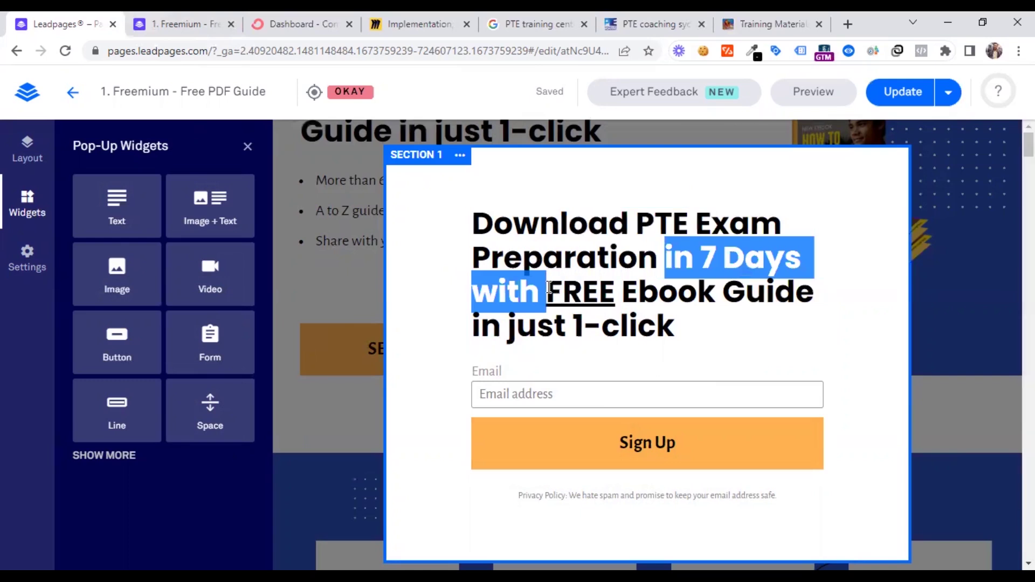
{"action": "key", "text": "BackSpace"}
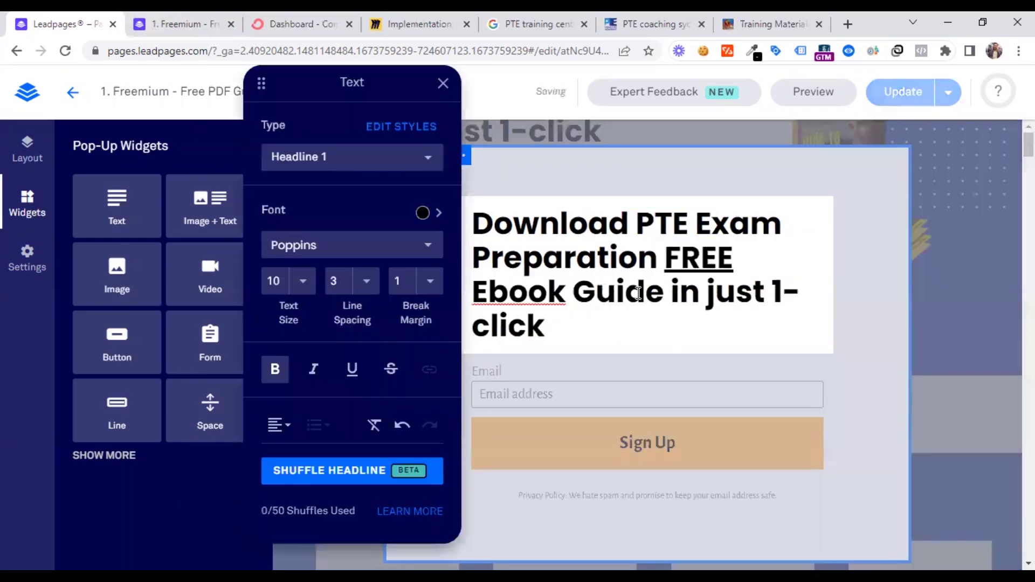
{"action": "left_click_drag", "start_coordinate": [575, 289], "coordinate": [600, 317]}
{"action": "key", "text": "BackSpace"}
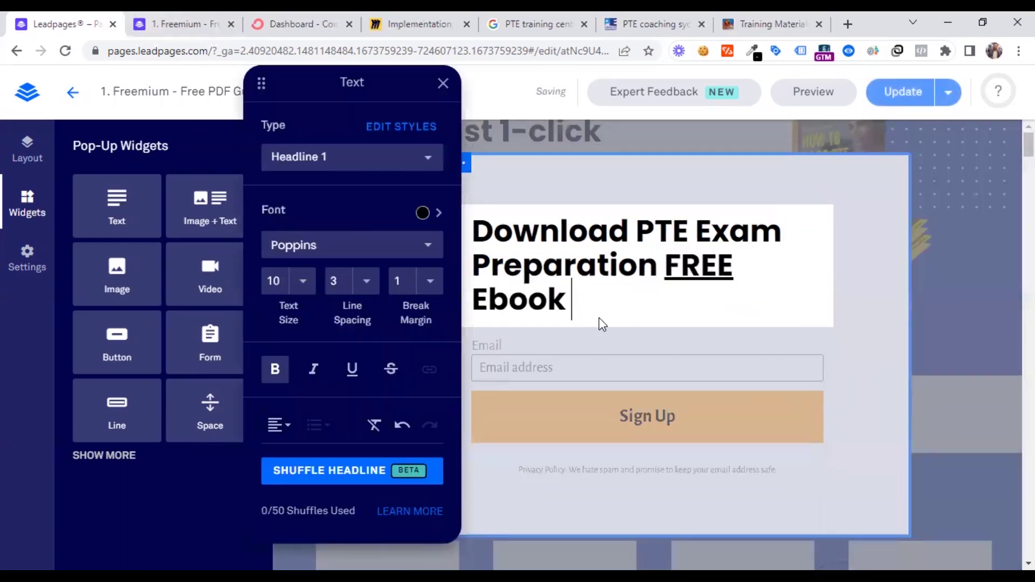
{"action": "left_click", "coordinate": [852, 318]}
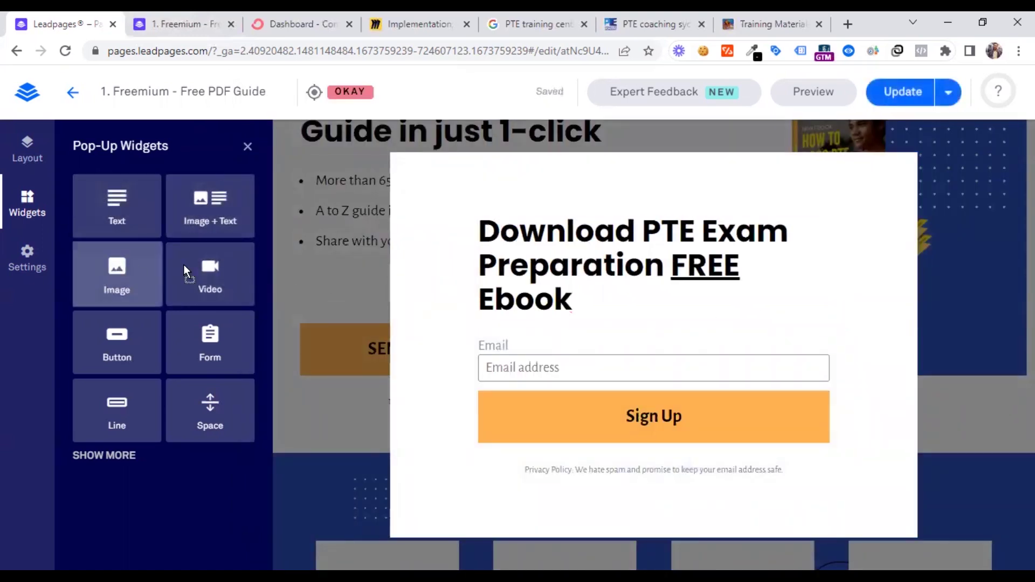
Add an image widget between the pop-up's headline and form, and insert the existing "How to Pass PTE in 7 Days" ebook picture.
{"action": "left_click_drag", "start_coordinate": [541, 367], "coordinate": [541, 366]}
{"action": "left_click", "coordinate": [625, 430]}
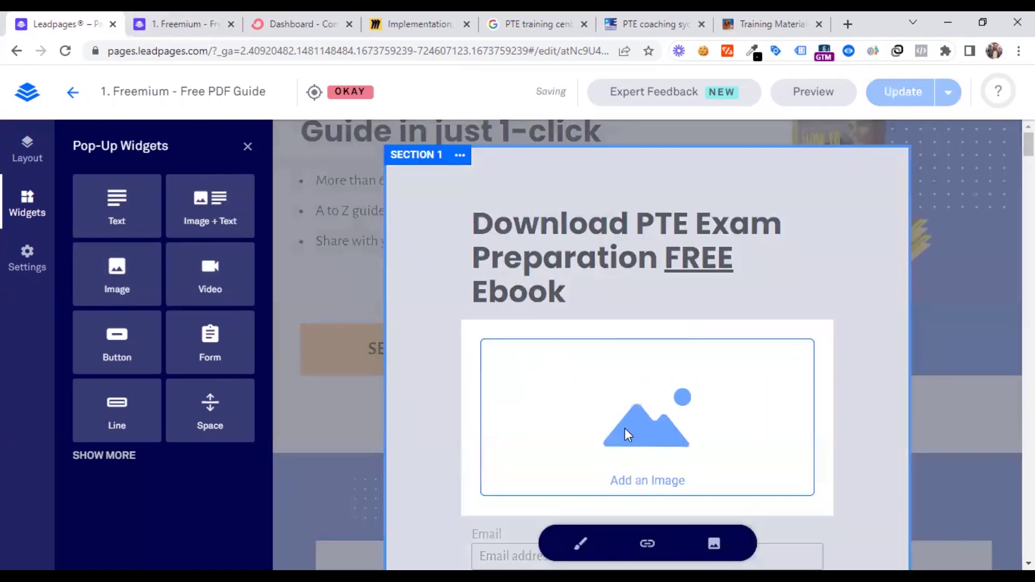
{"action": "scroll", "coordinate": [636, 412], "scroll_direction": "down", "scroll_amount": 2}
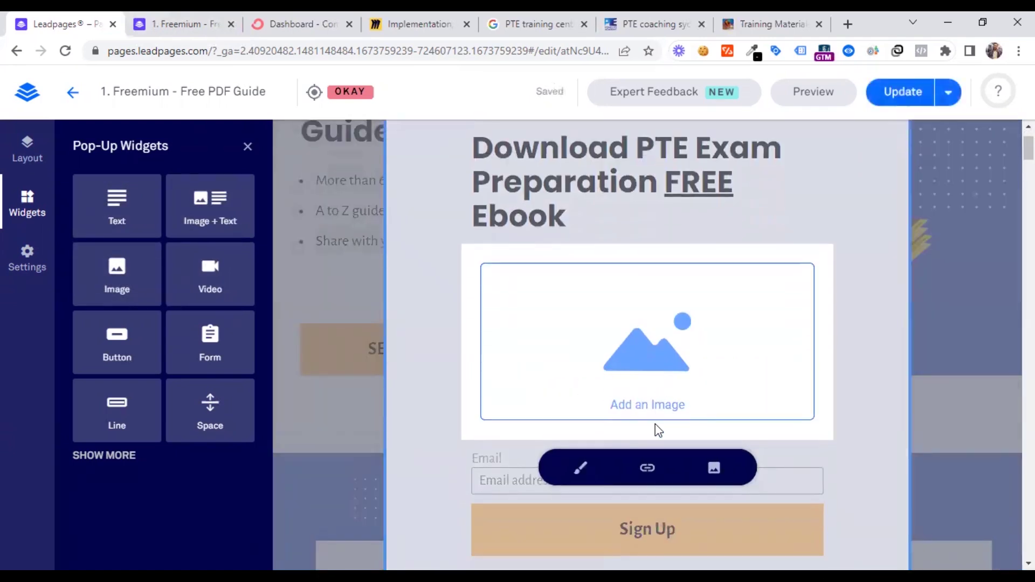
{"action": "left_click", "coordinate": [713, 468]}
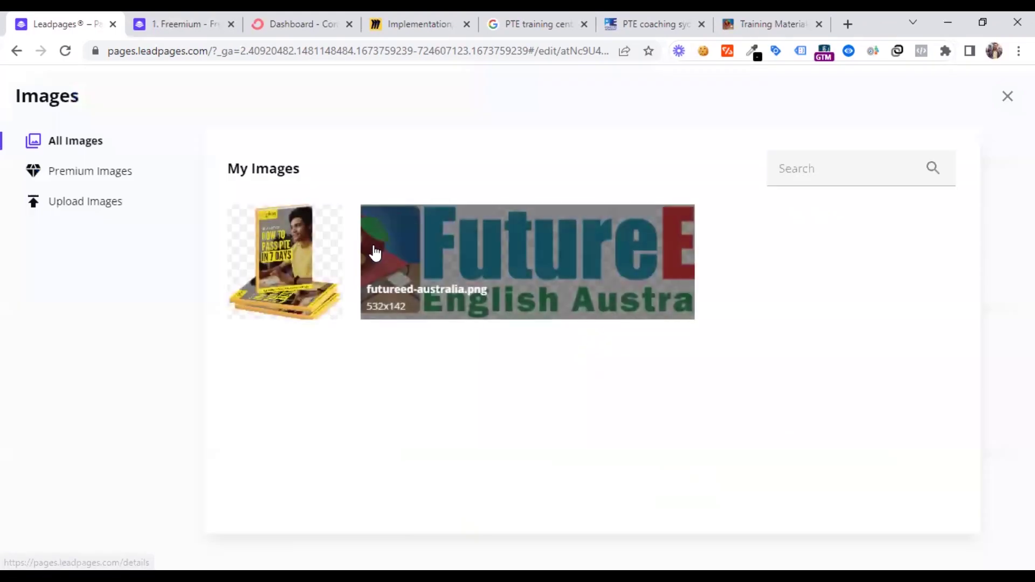
{"action": "left_click", "coordinate": [303, 252]}
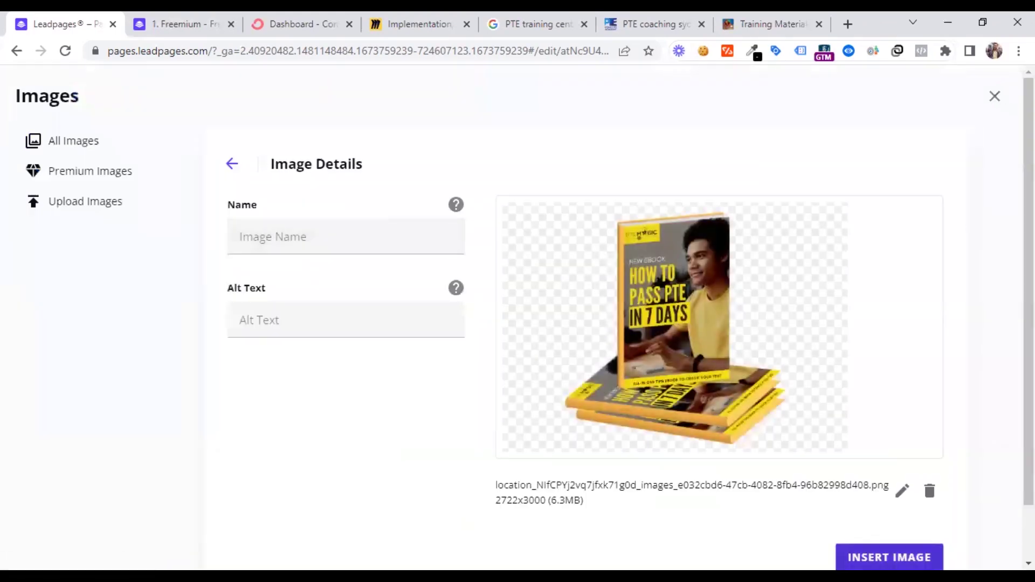
{"action": "key", "text": "Return"}
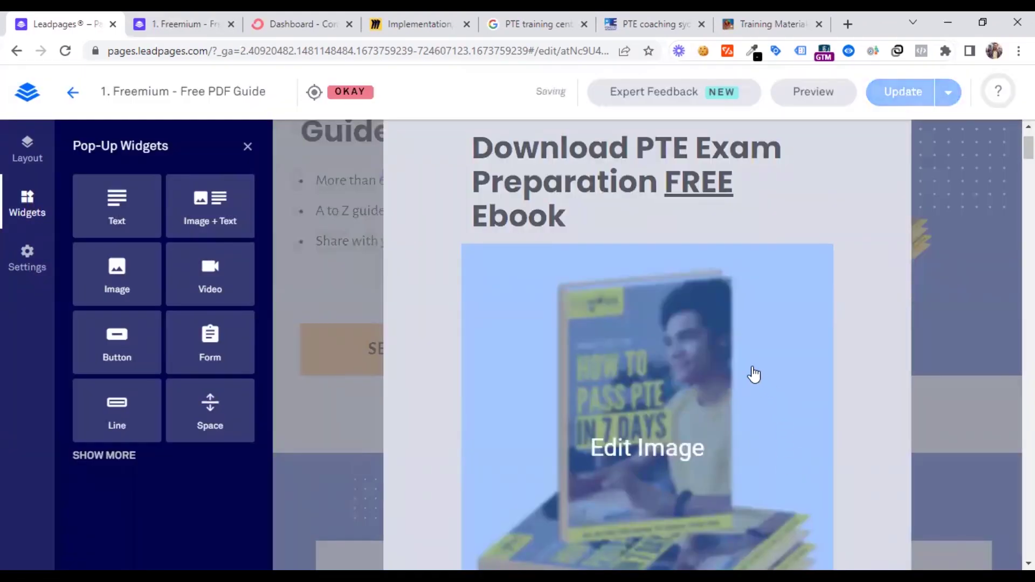
Examine how the inserted ebook image fits in the pop-up between the headline and the email form.
{"action": "scroll", "coordinate": [748, 363], "scroll_direction": "down", "scroll_amount": 3}
{"action": "scroll", "coordinate": [748, 362], "scroll_direction": "up", "scroll_amount": 4}
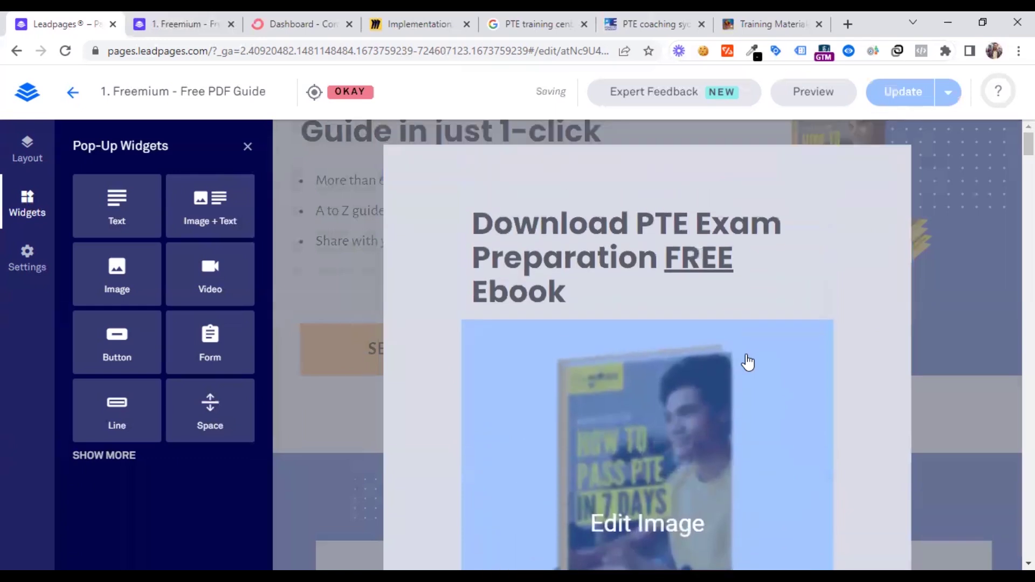
{"action": "scroll", "coordinate": [747, 363], "scroll_direction": "down", "scroll_amount": 3}
{"action": "scroll", "coordinate": [748, 363], "scroll_direction": "down", "scroll_amount": 3}
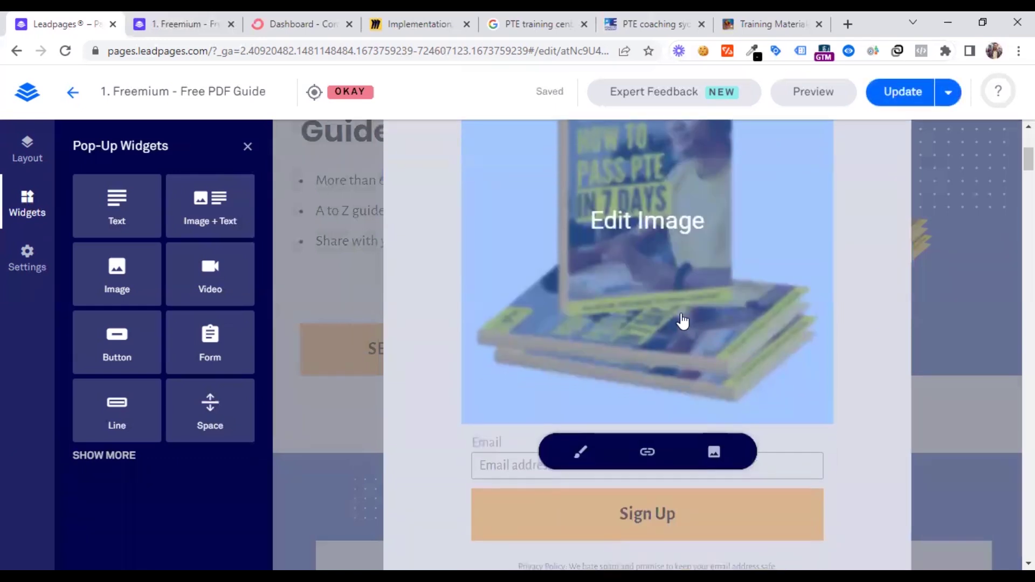
{"action": "scroll", "coordinate": [682, 321], "scroll_direction": "down", "scroll_amount": 1}
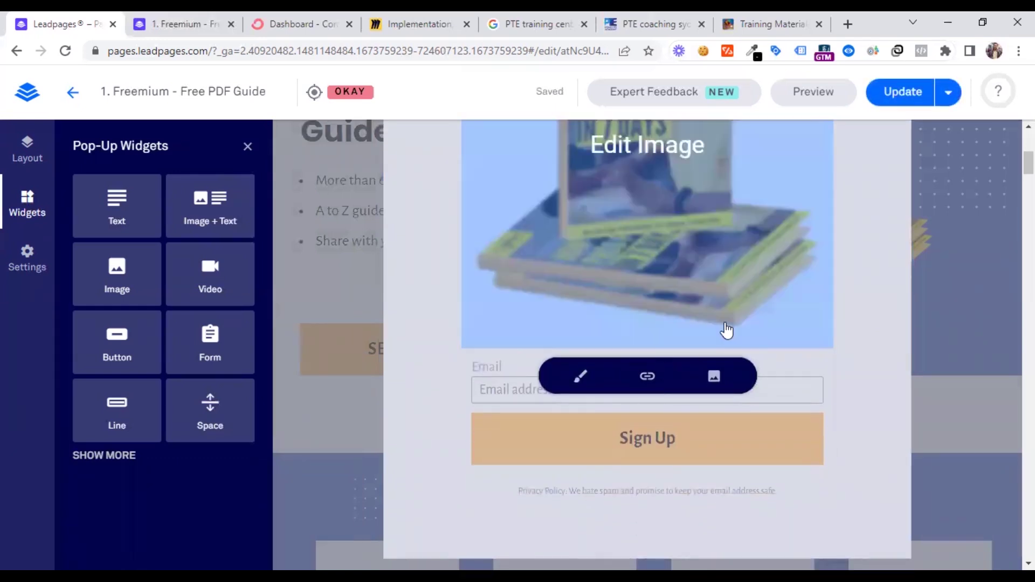
{"action": "scroll", "coordinate": [726, 330], "scroll_direction": "up", "scroll_amount": 5}
{"action": "scroll", "coordinate": [726, 330], "scroll_direction": "down", "scroll_amount": 4}
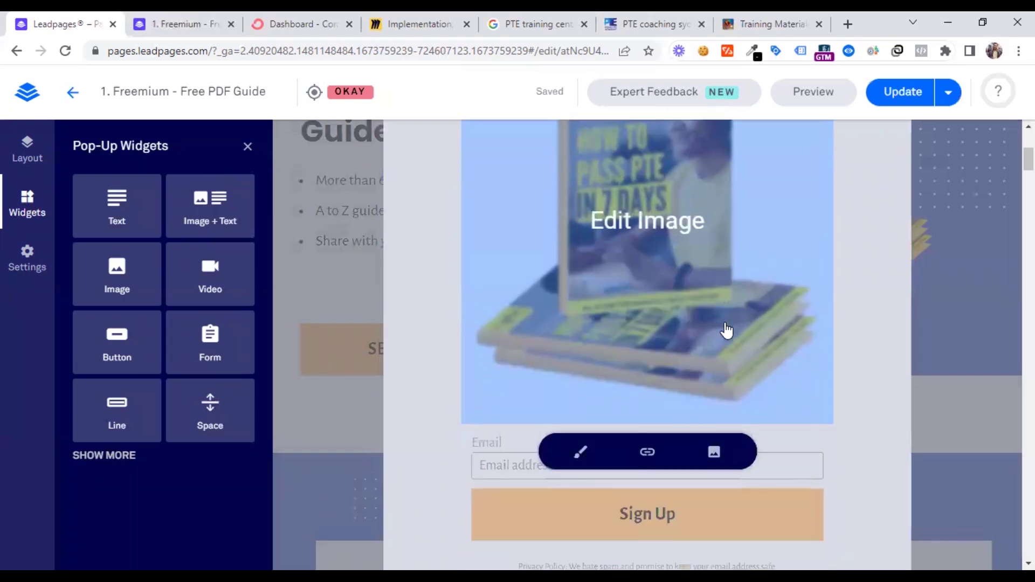
{"action": "scroll", "coordinate": [726, 330], "scroll_direction": "down", "scroll_amount": 1}
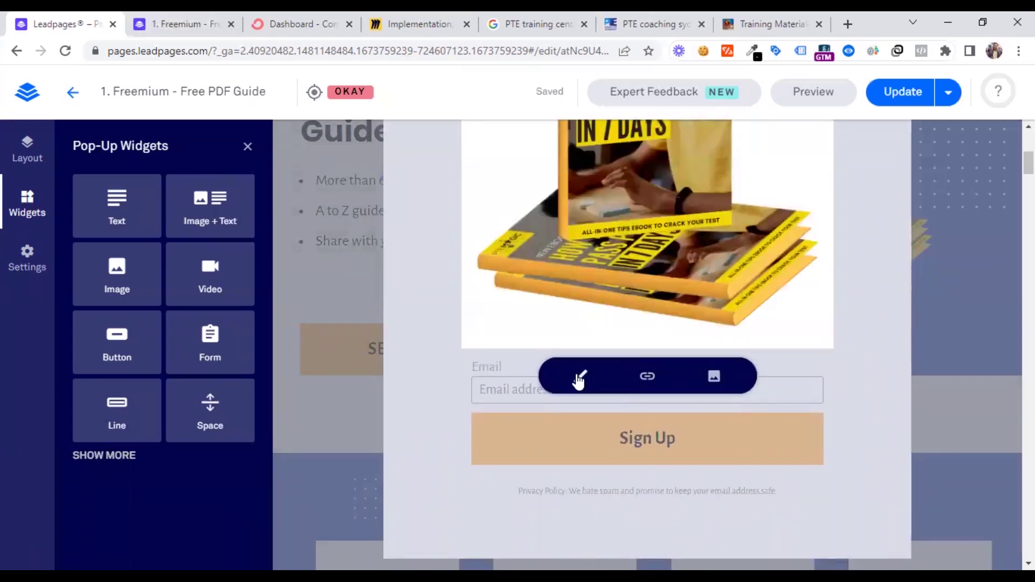
{"action": "scroll", "coordinate": [450, 396], "scroll_direction": "up", "scroll_amount": 5}
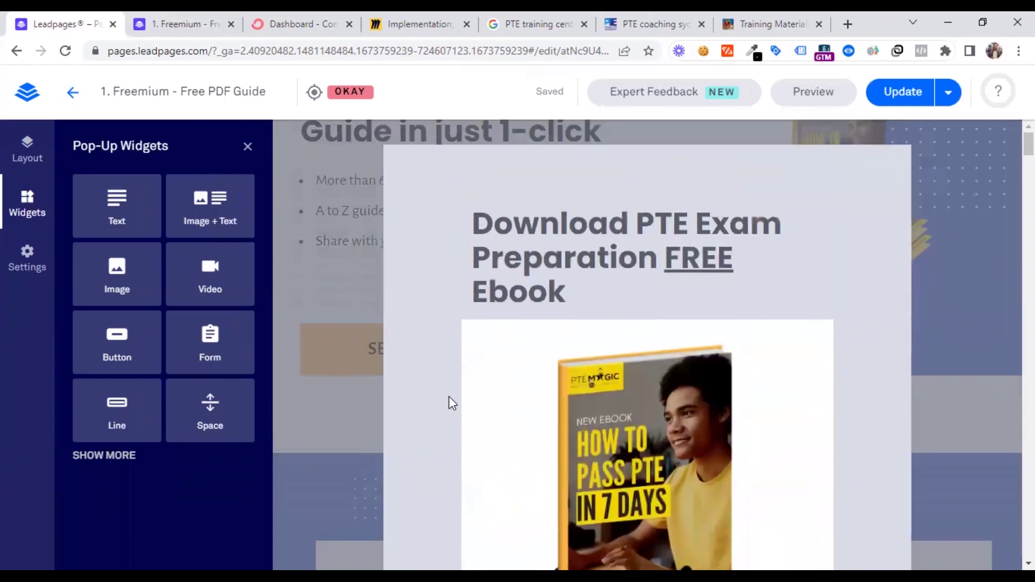
{"action": "scroll", "coordinate": [449, 396], "scroll_direction": "down", "scroll_amount": 3}
{"action": "scroll", "coordinate": [450, 398], "scroll_direction": "down", "scroll_amount": 5}
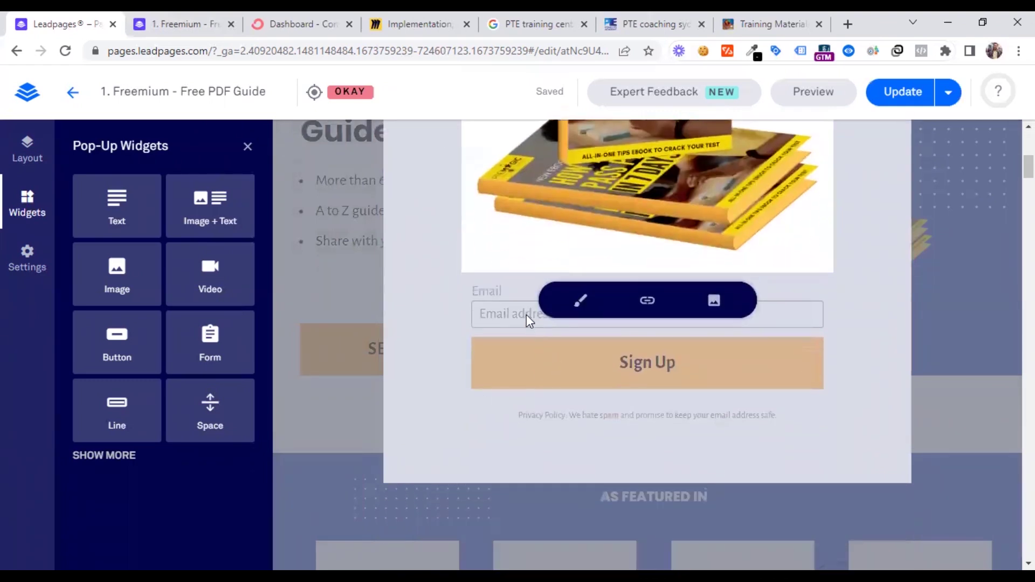
Reduce the ebook image's width so that the pop-up's headline, image and form sit more compactly.
{"action": "left_click", "coordinate": [579, 300]}
{"action": "left_click_drag", "start_coordinate": [685, 334], "coordinate": [659, 334]}
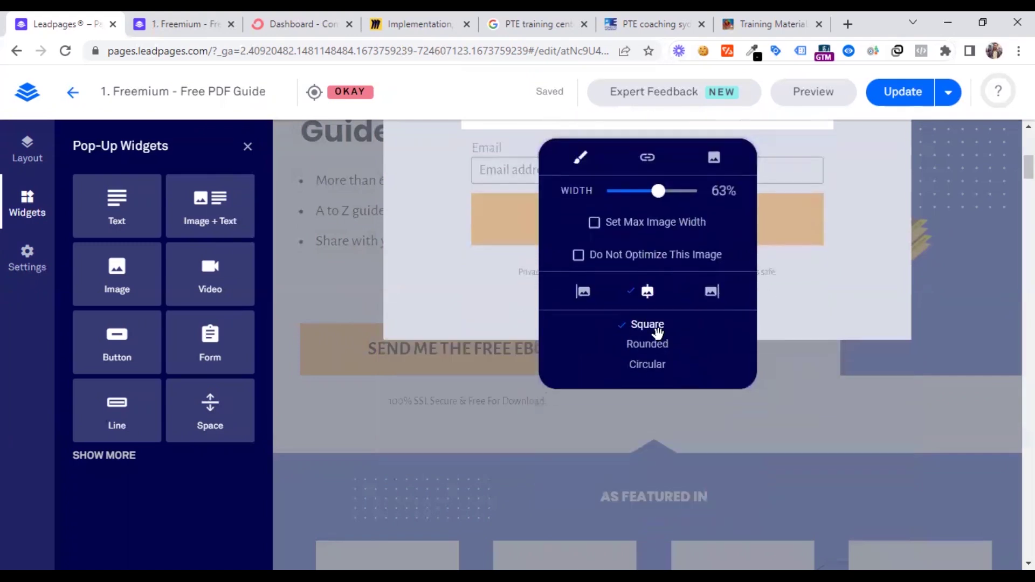
{"action": "scroll", "coordinate": [531, 340], "scroll_direction": "up", "scroll_amount": 3}
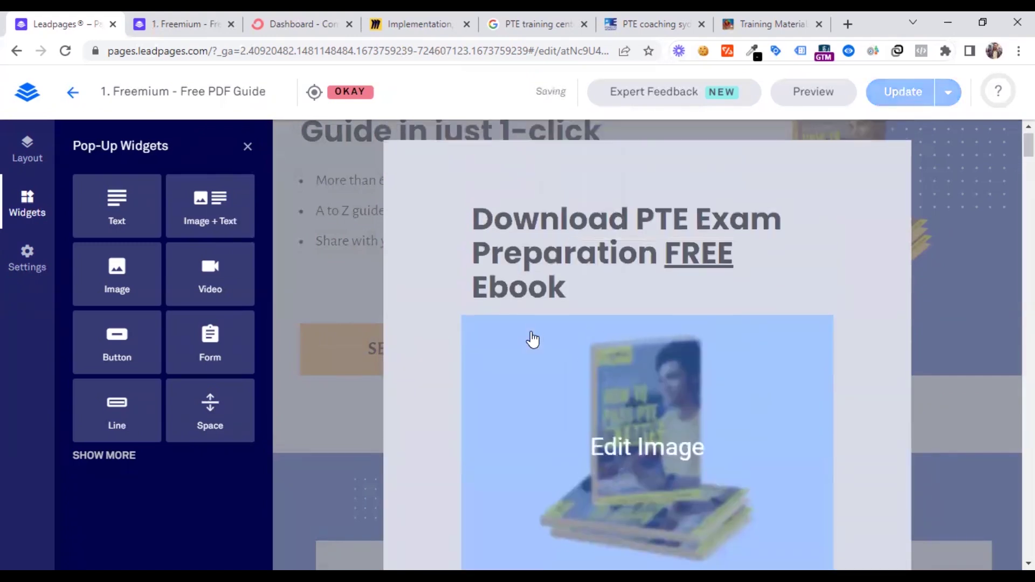
{"action": "scroll", "coordinate": [532, 339], "scroll_direction": "down", "scroll_amount": 5}
{"action": "left_click_drag", "start_coordinate": [662, 416], "coordinate": [639, 399]}
{"action": "left_click", "coordinate": [461, 319]}
{"action": "scroll", "coordinate": [461, 325], "scroll_direction": "up", "scroll_amount": 2}
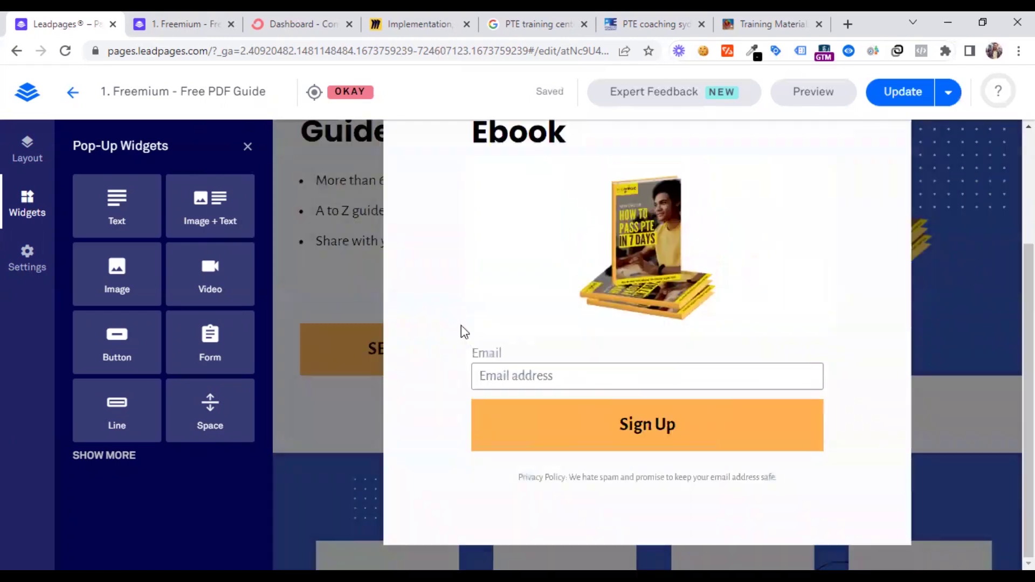
{"action": "scroll", "coordinate": [468, 365], "scroll_direction": "up", "scroll_amount": 3}
{"action": "scroll", "coordinate": [467, 365], "scroll_direction": "up", "scroll_amount": 1}
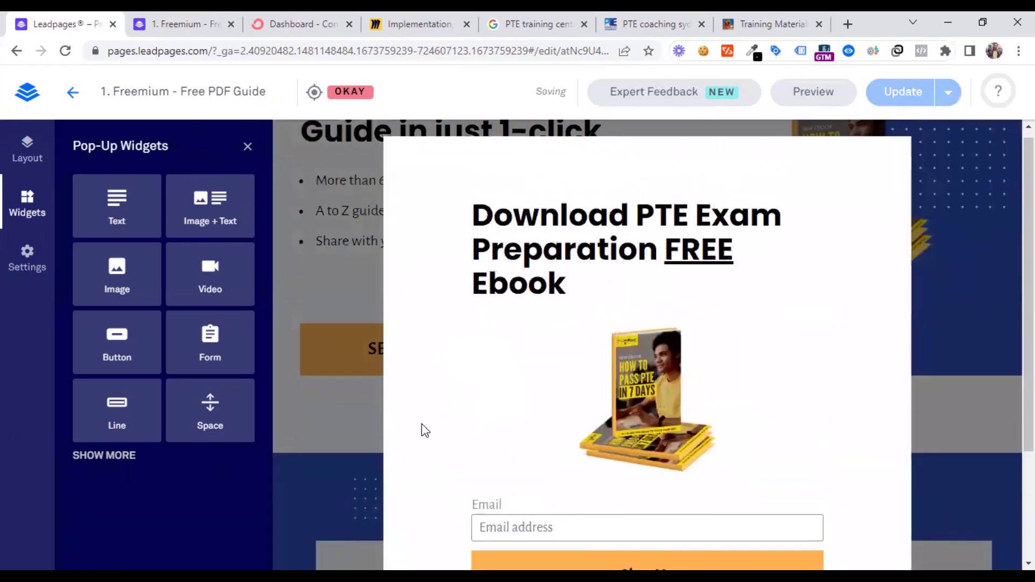
{"action": "scroll", "coordinate": [436, 423], "scroll_direction": "down", "scroll_amount": 3}
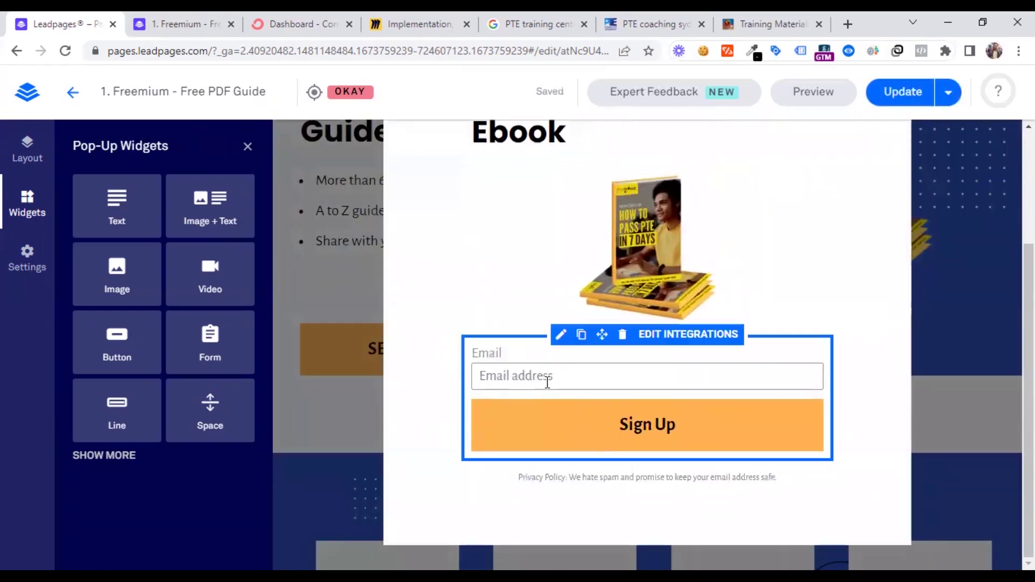
Examine the pop-up form's integration settings and the Sign Up button's style options, leaving both unchanged.
{"action": "left_click", "coordinate": [584, 387]}
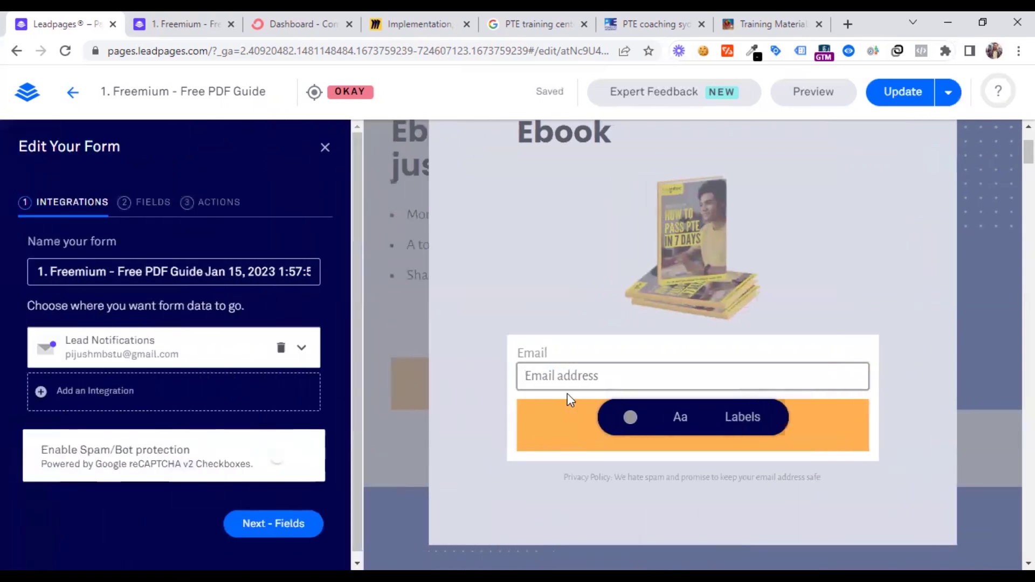
{"action": "left_click", "coordinate": [483, 341]}
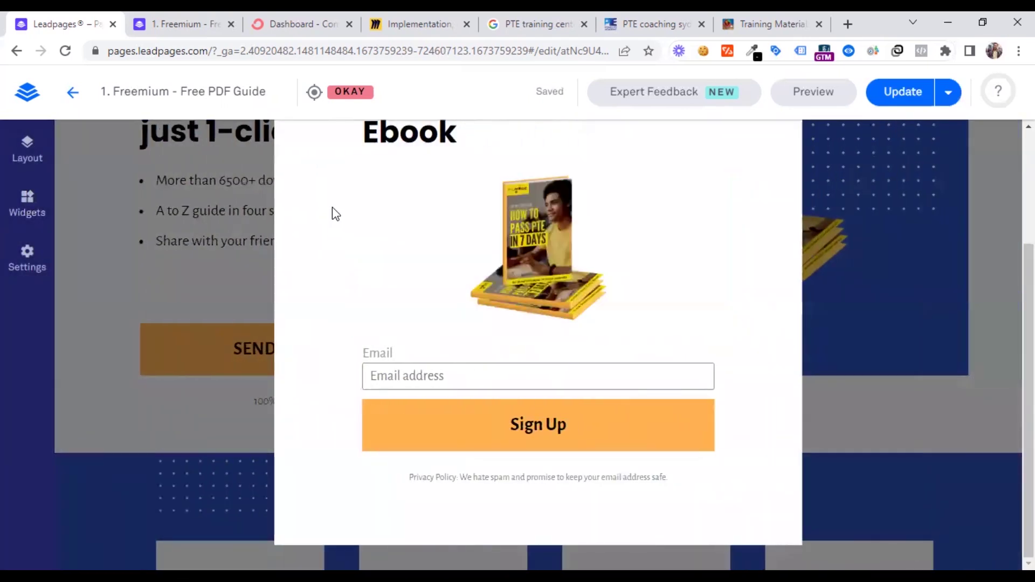
{"action": "scroll", "coordinate": [345, 358], "scroll_direction": "up", "scroll_amount": 3}
{"action": "scroll", "coordinate": [345, 358], "scroll_direction": "down", "scroll_amount": 3}
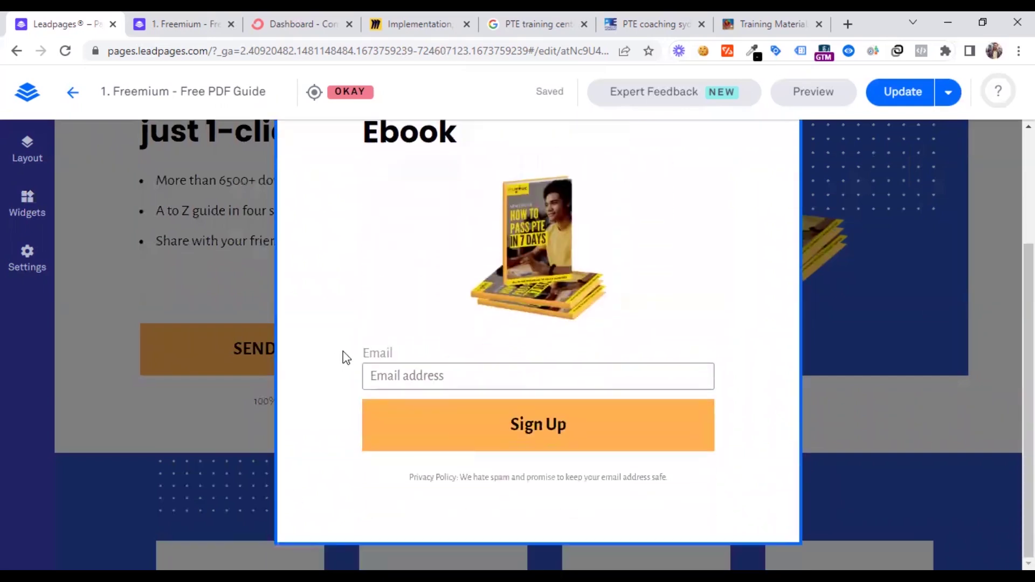
{"action": "left_click", "coordinate": [417, 438]}
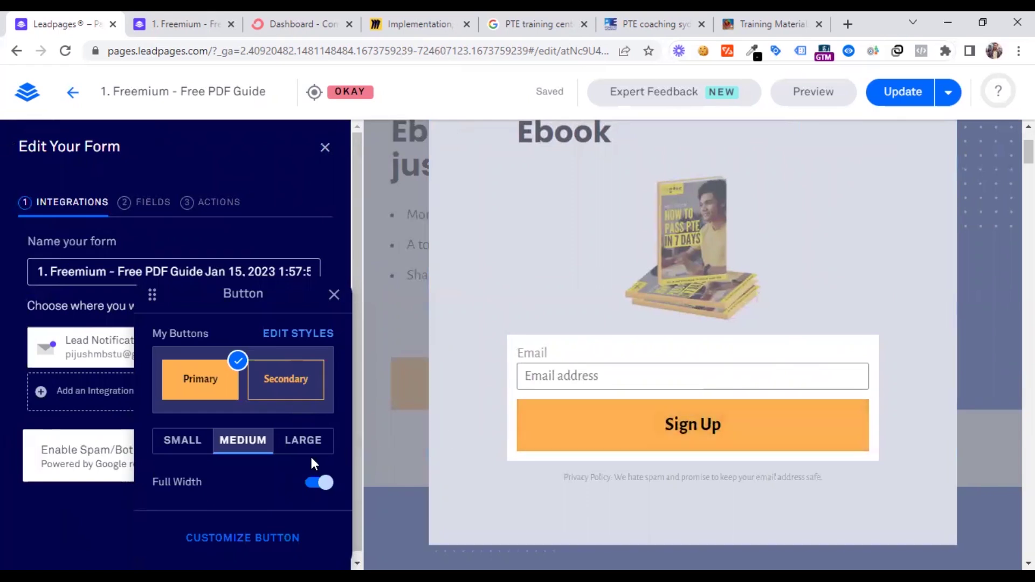
{"action": "left_click", "coordinate": [592, 288]}
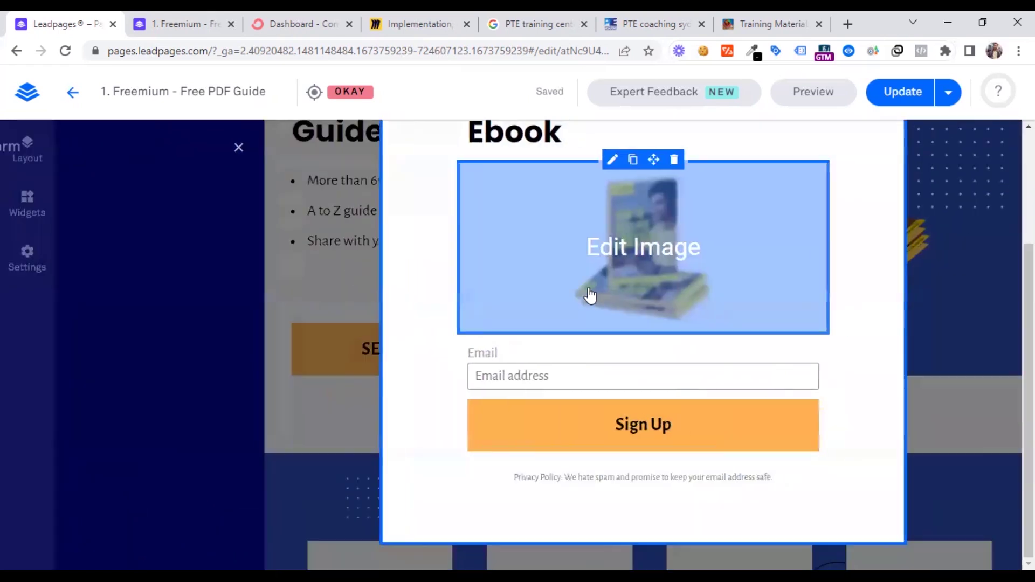
{"action": "scroll", "coordinate": [590, 295], "scroll_direction": "up", "scroll_amount": 3}
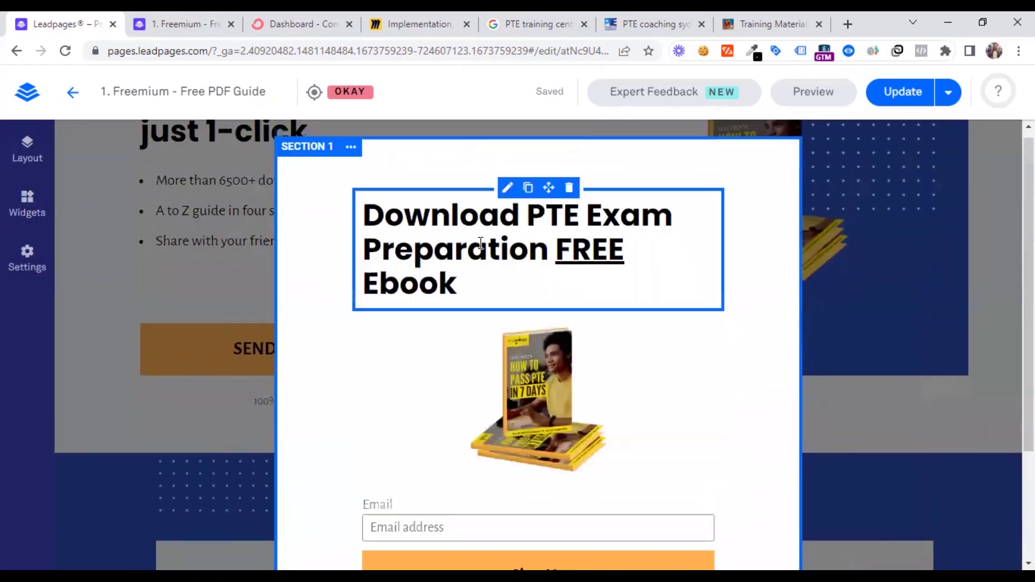
Look through the pop-up's available widgets, layout sections and tracking code settings.
{"action": "left_click", "coordinate": [26, 204]}
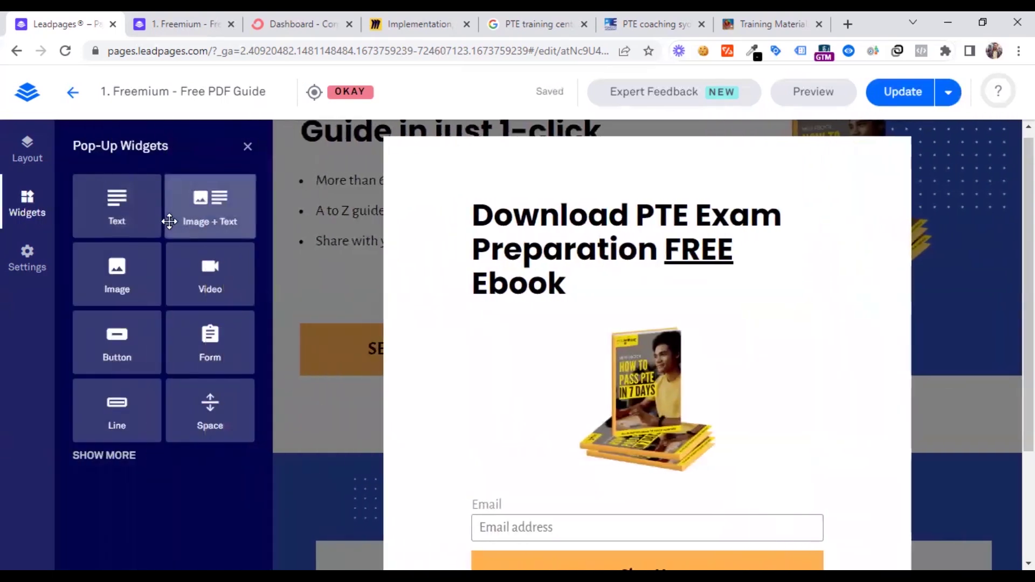
{"action": "left_click", "coordinate": [27, 146]}
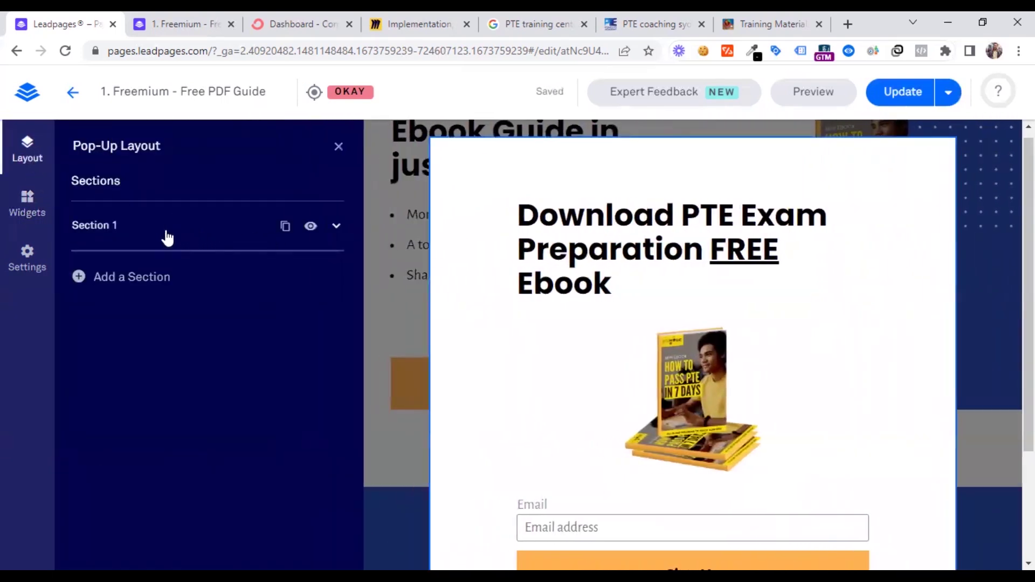
{"action": "left_click", "coordinate": [27, 259]}
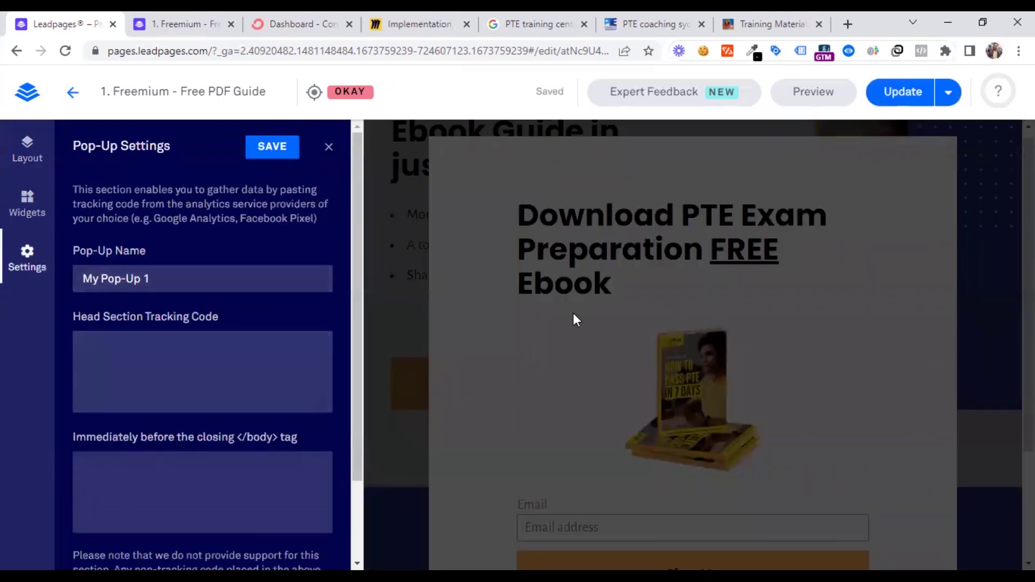
{"action": "scroll", "coordinate": [152, 368], "scroll_direction": "down", "scroll_amount": 2}
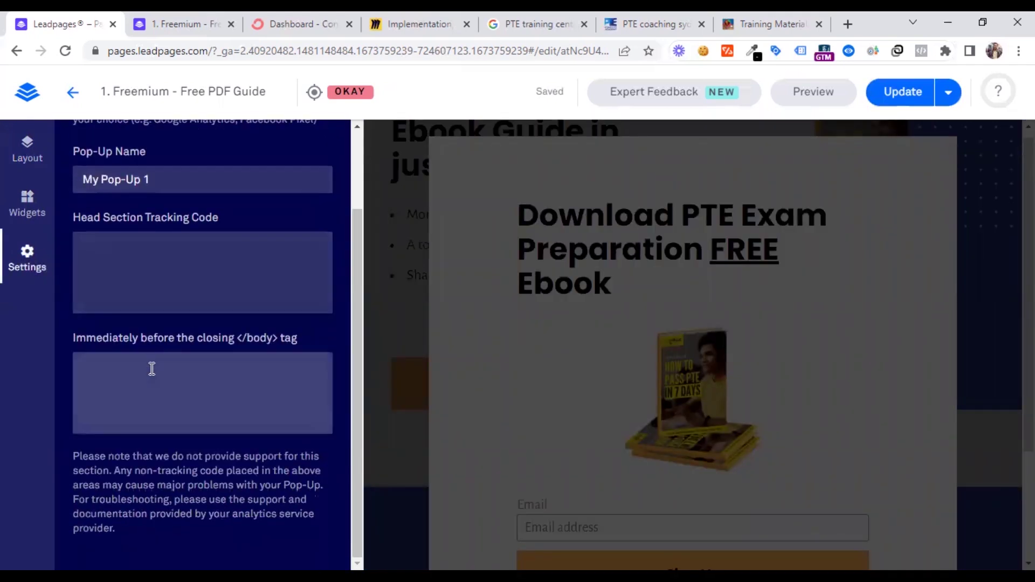
{"action": "scroll", "coordinate": [151, 368], "scroll_direction": "up", "scroll_amount": 2}
{"action": "left_click", "coordinate": [29, 211]}
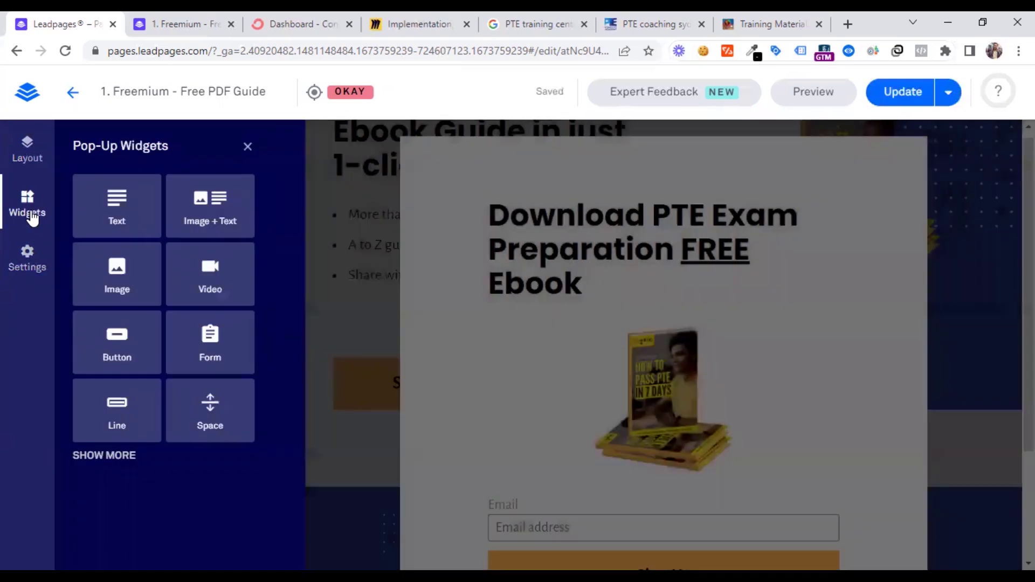
Rename the pop-up's email form as "1. Freemium - Free PDF Guide", removing the date and time from its name.
{"action": "scroll", "coordinate": [456, 395], "scroll_direction": "down", "scroll_amount": 3}
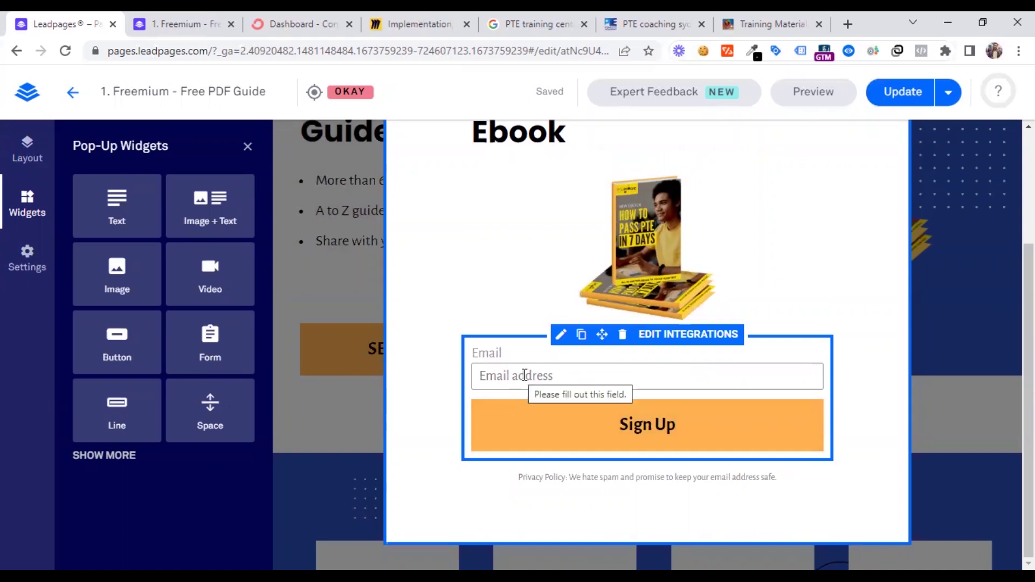
{"action": "key", "text": "Escape"}
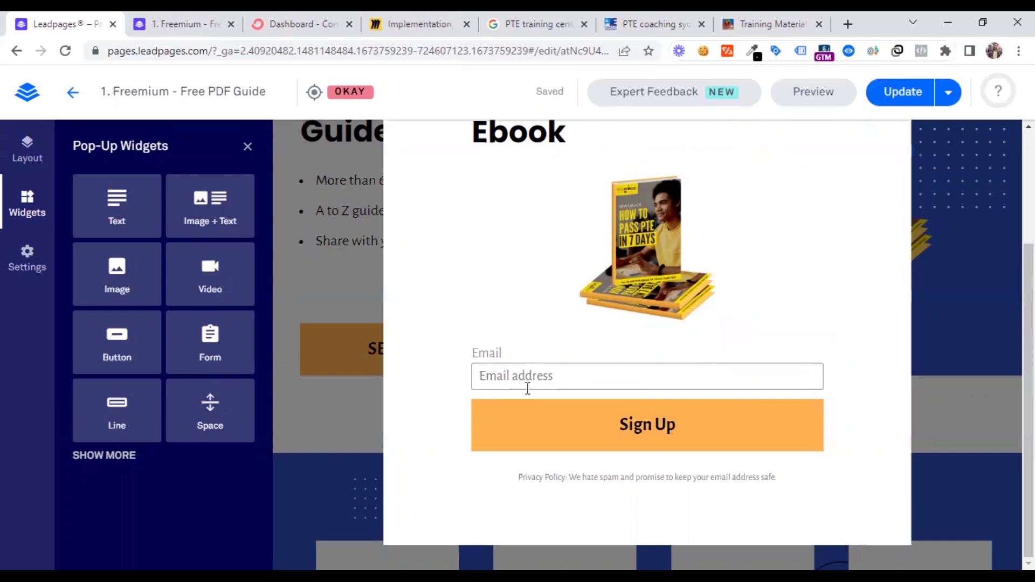
{"action": "left_click", "coordinate": [527, 387]}
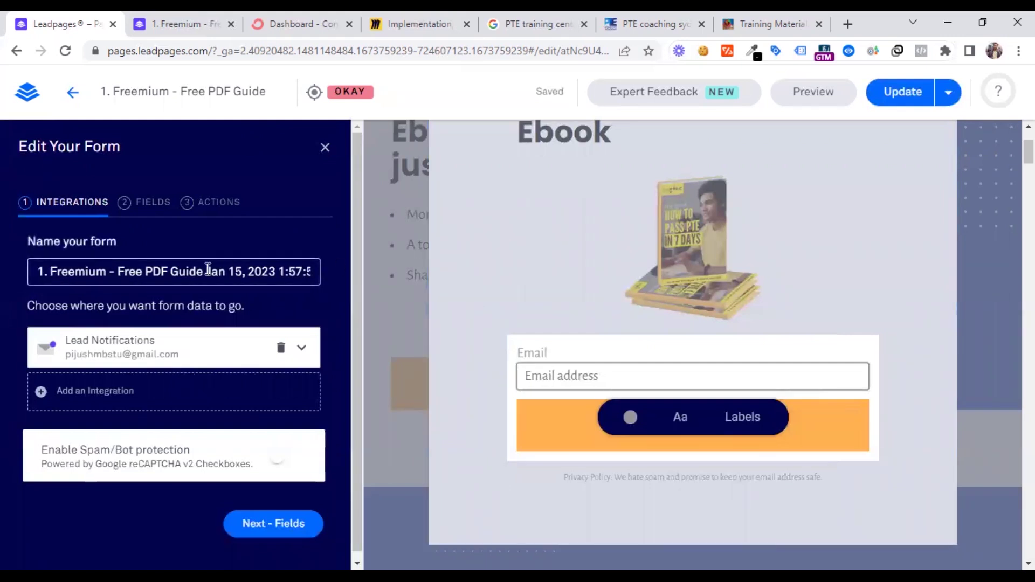
{"action": "left_click_drag", "start_coordinate": [204, 271], "coordinate": [317, 270]}
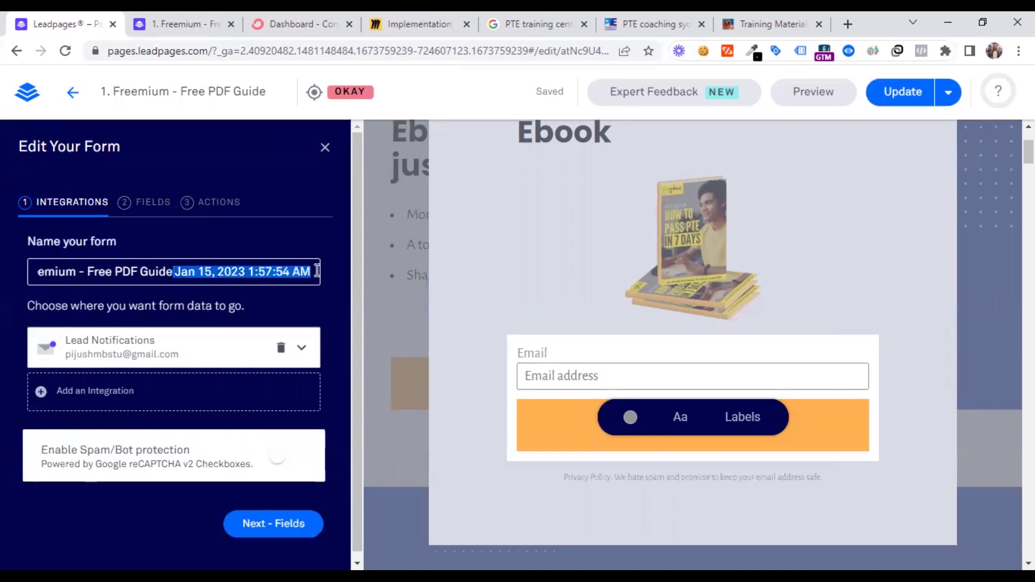
{"action": "key", "text": "BackSpace"}
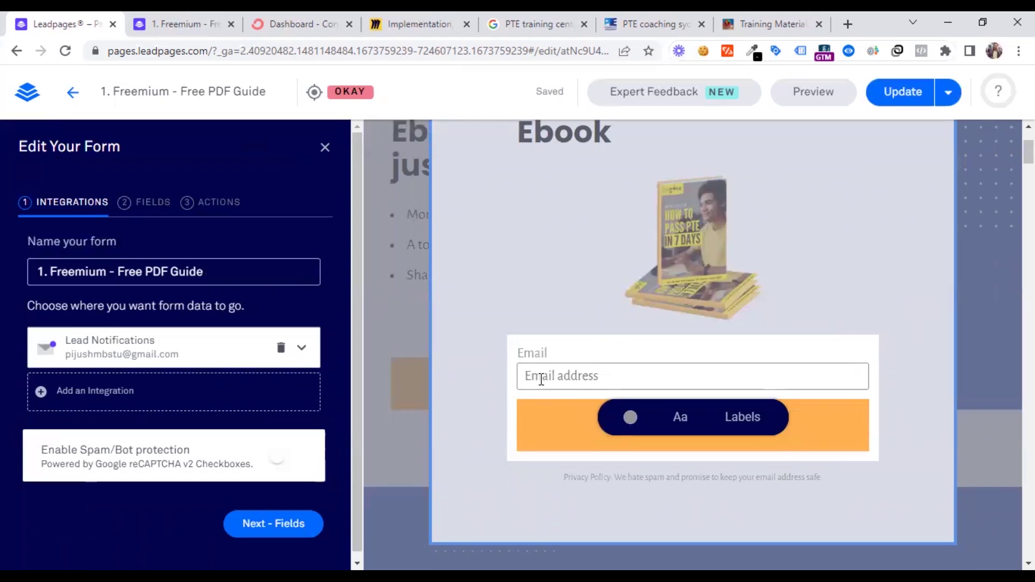
Switch to the open Google results for PTE training centers and search for "activecampaign" instead.
{"action": "left_click", "coordinate": [563, 16]}
{"action": "triple_click", "coordinate": [283, 80]}
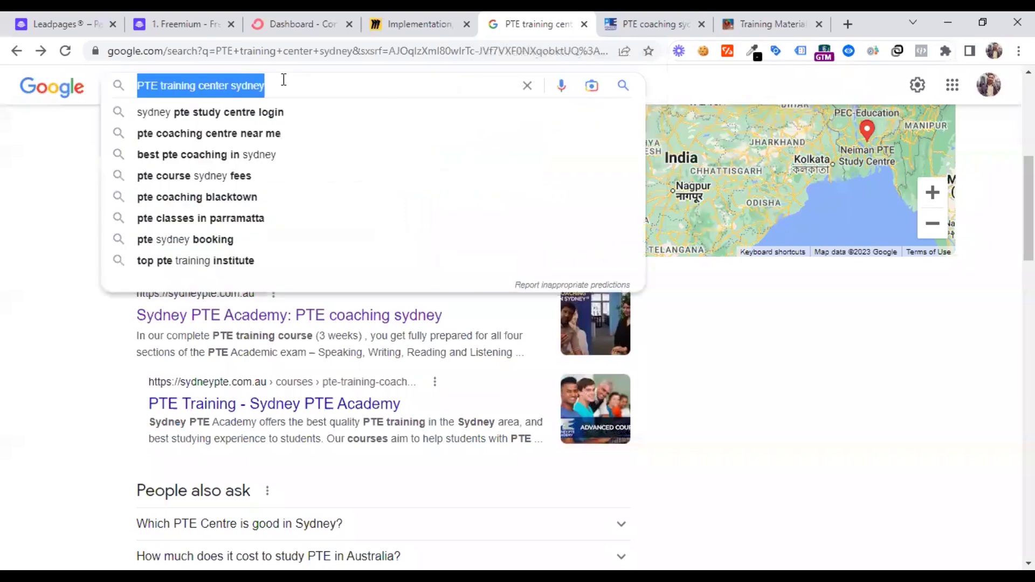
{"action": "type", "text": "adtivecampaig"}
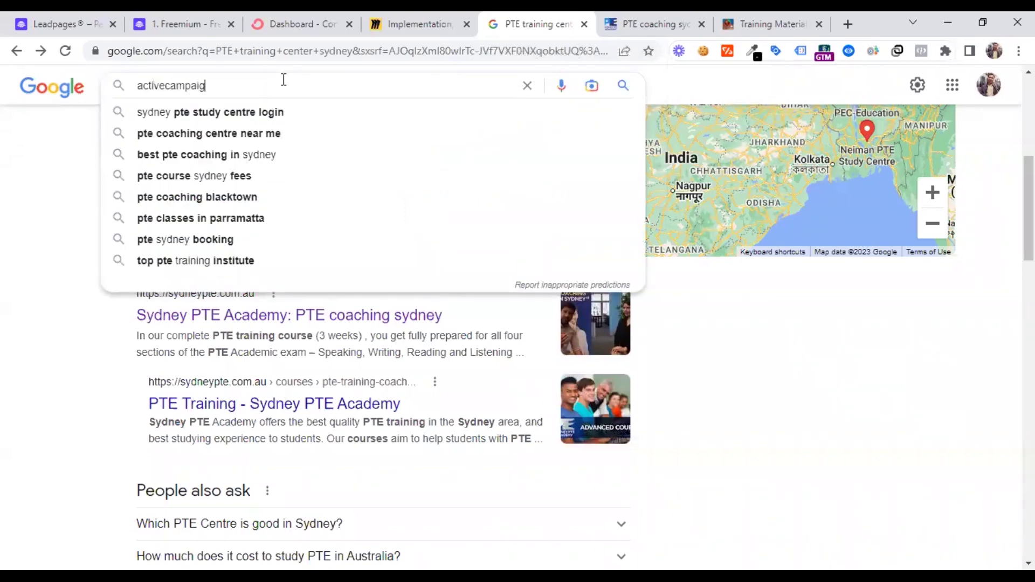
{"action": "type", "text": "n"}
{"action": "key", "text": "Return"}
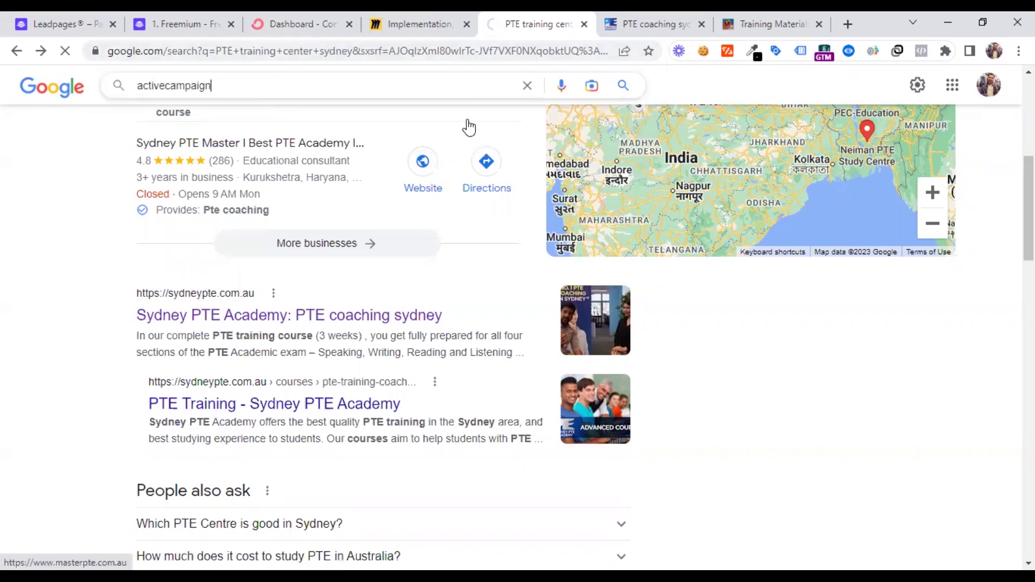
Search Google for "convertkit" in place of the Sydney PTE Academy page, and open a blank browser tab.
{"action": "left_click", "coordinate": [635, 13]}
{"action": "left_click", "coordinate": [265, 54]}
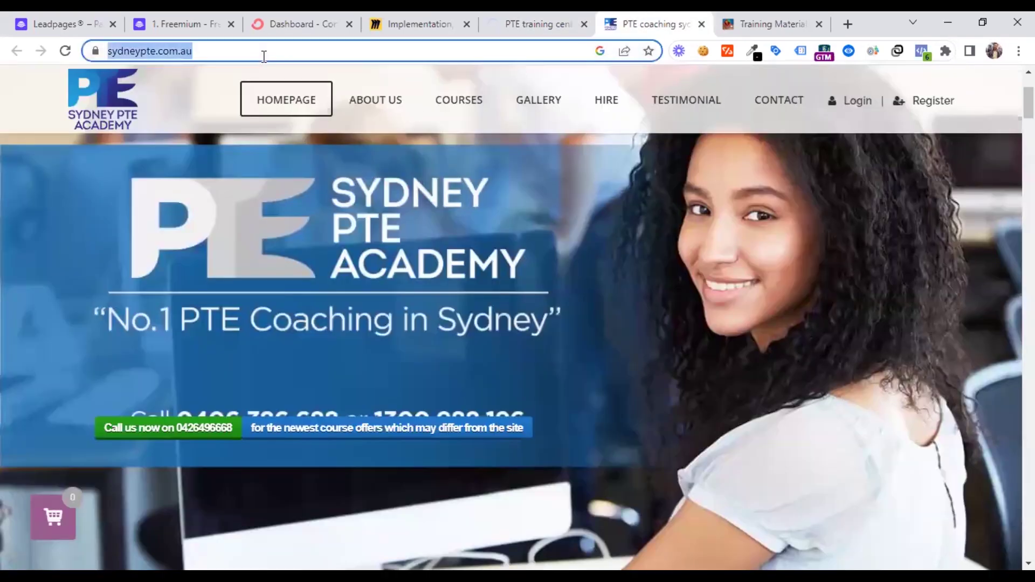
{"action": "type", "text": "conver"}
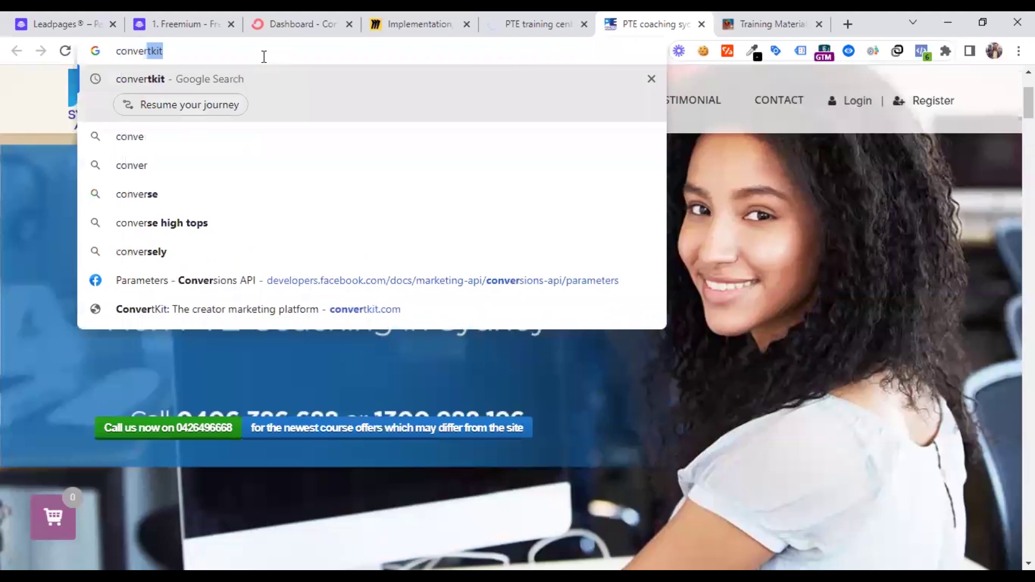
{"action": "key", "text": "Return"}
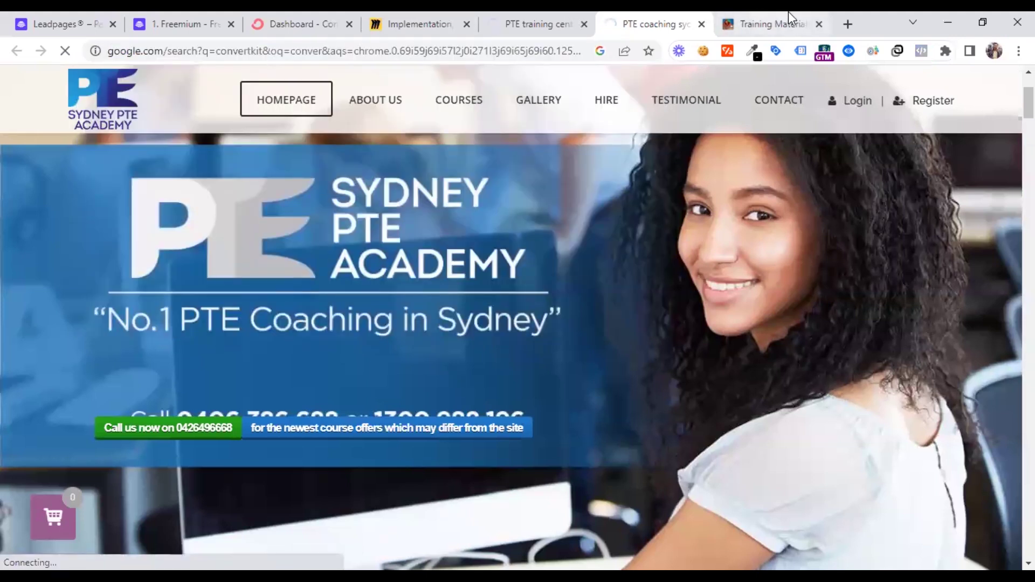
{"action": "left_click", "coordinate": [788, 13]}
{"action": "left_click", "coordinate": [328, 51]}
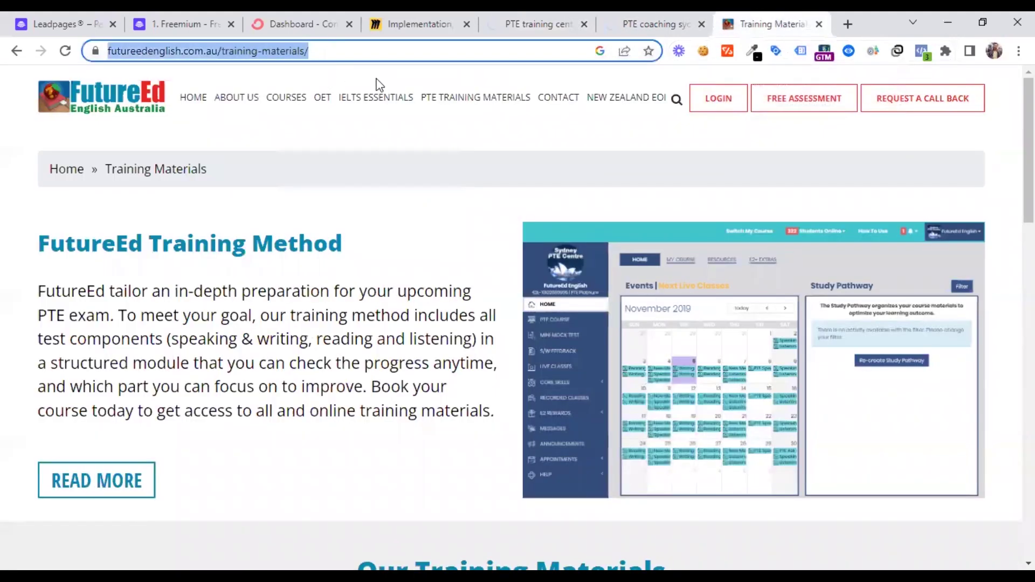
{"action": "left_click", "coordinate": [846, 25]}
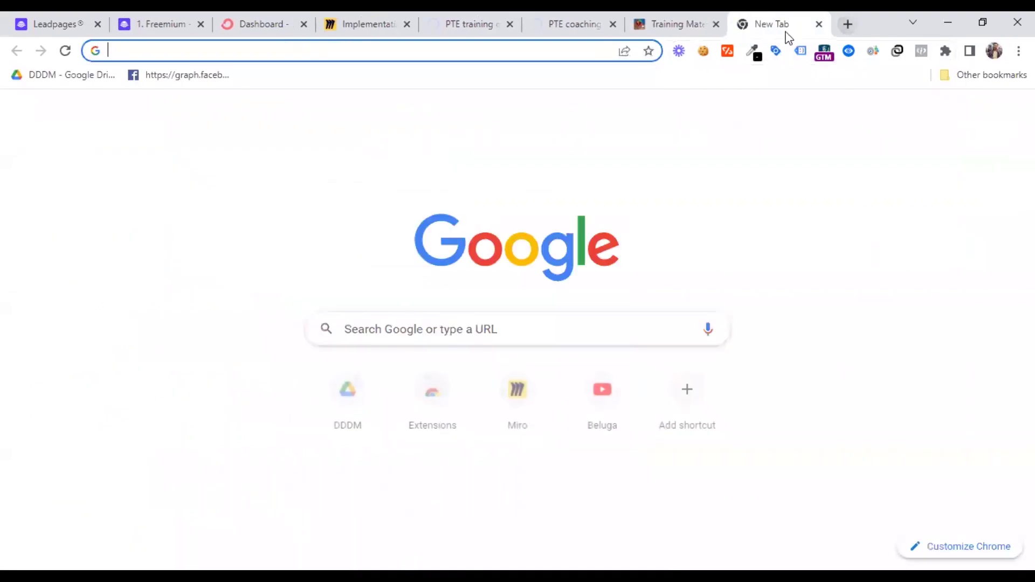
Return to the Leadpages editor, review the pop-up from headline to form, and reopen the email form's integration settings.
{"action": "key", "text": "ctrl+1"}
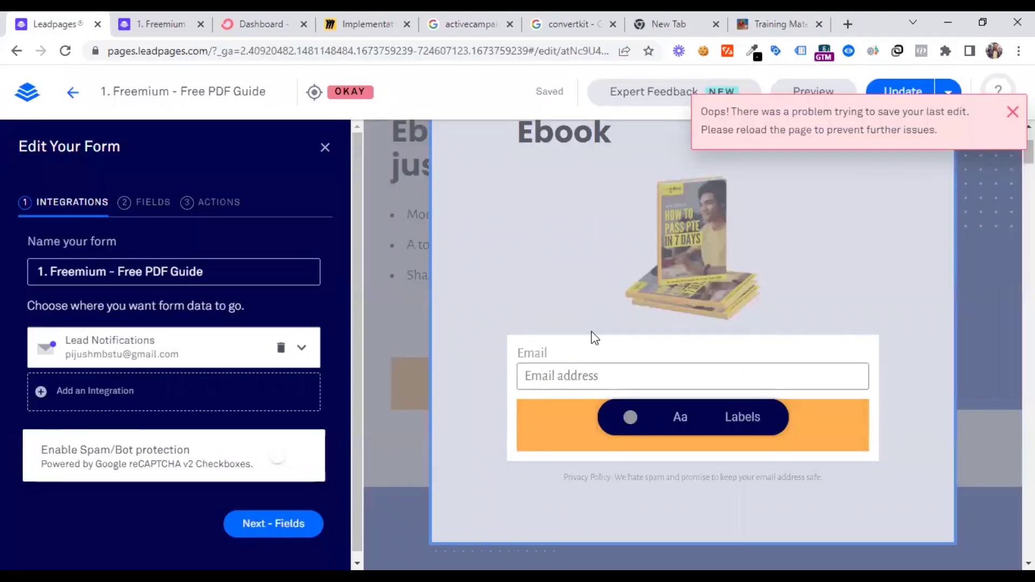
{"action": "scroll", "coordinate": [529, 320], "scroll_direction": "down", "scroll_amount": 3}
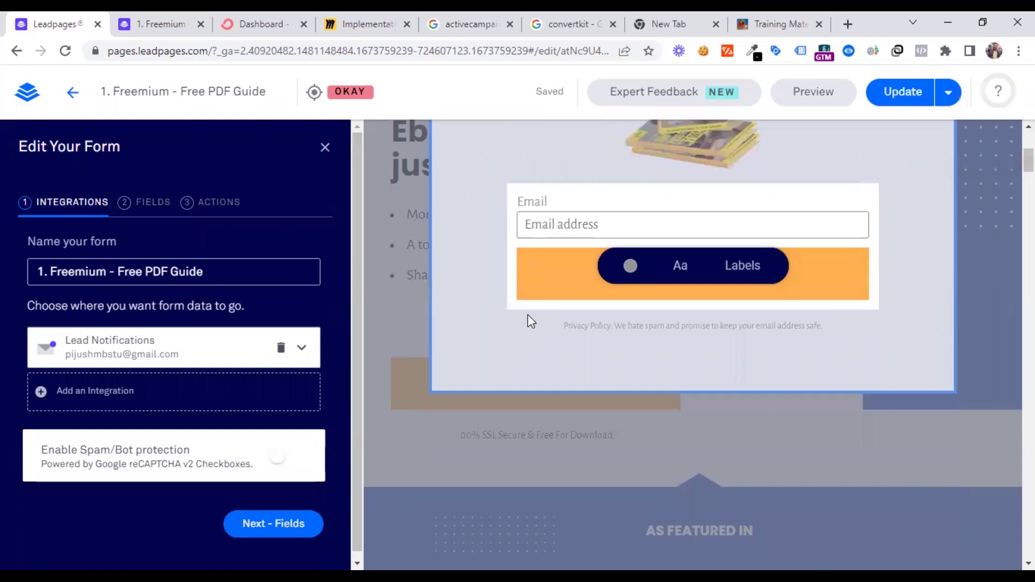
{"action": "scroll", "coordinate": [527, 318], "scroll_direction": "up", "scroll_amount": 6}
{"action": "left_click", "coordinate": [555, 269]}
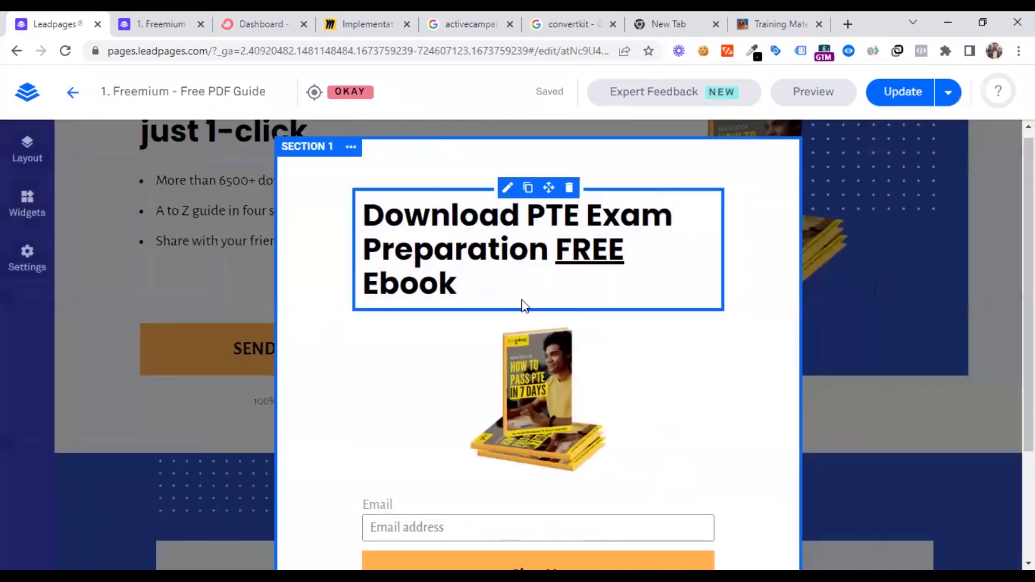
{"action": "scroll", "coordinate": [443, 322], "scroll_direction": "down", "scroll_amount": 3}
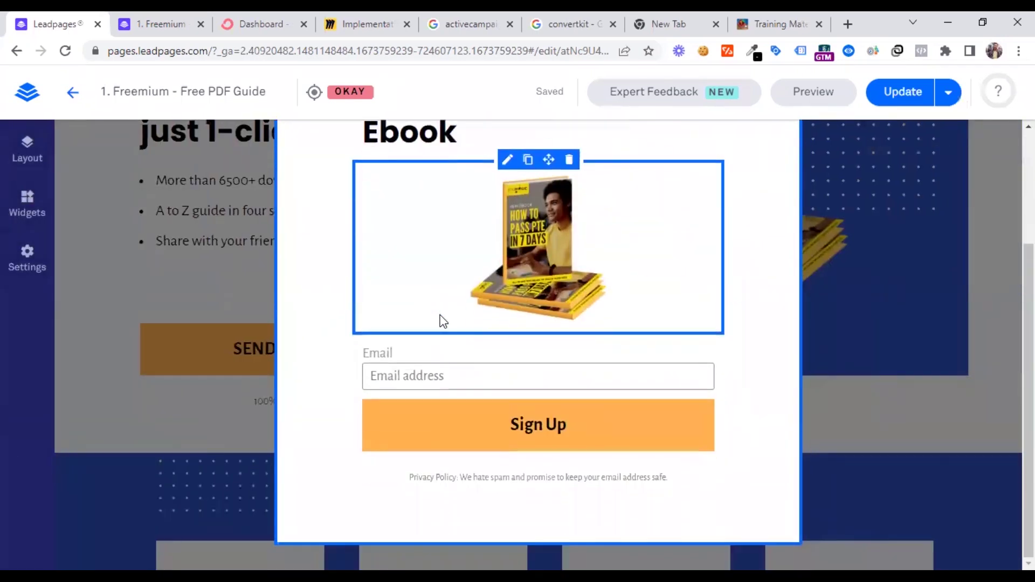
{"action": "left_click", "coordinate": [424, 384]}
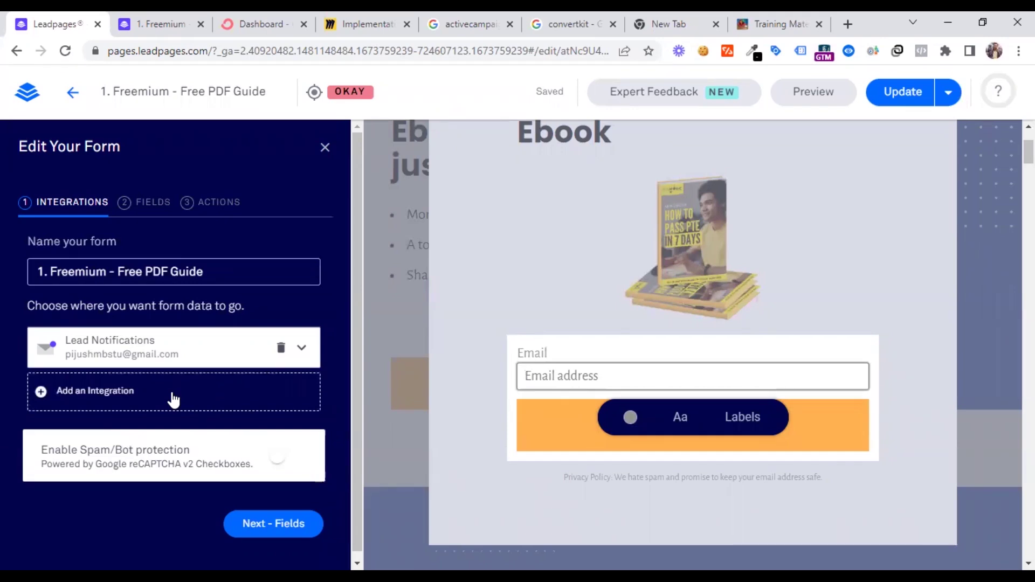
Look over the Google results for the email marketing services ActiveCampaign and ConvertKit.
{"action": "left_click", "coordinate": [459, 12]}
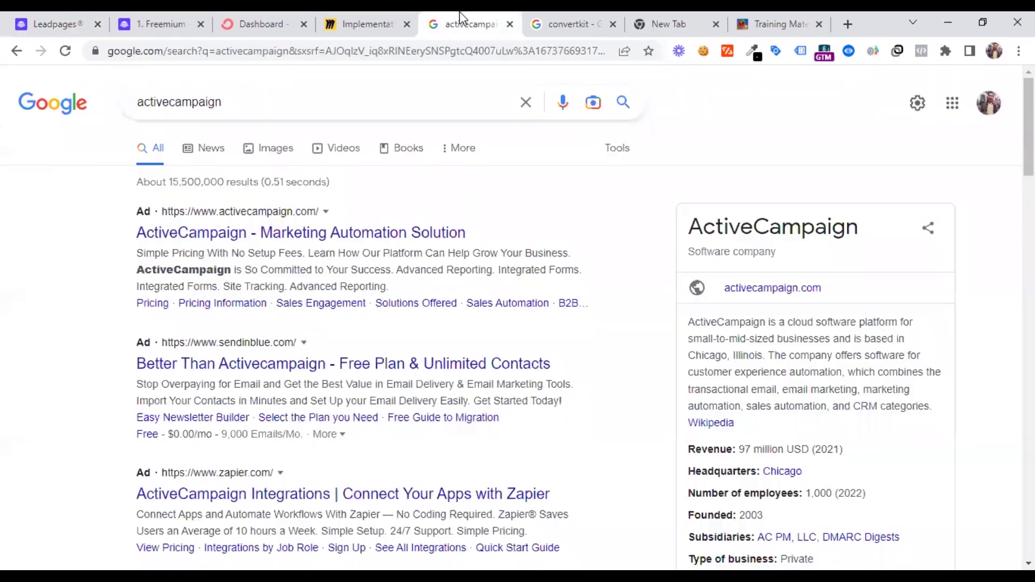
{"action": "scroll", "coordinate": [343, 210], "scroll_direction": "down", "scroll_amount": 5}
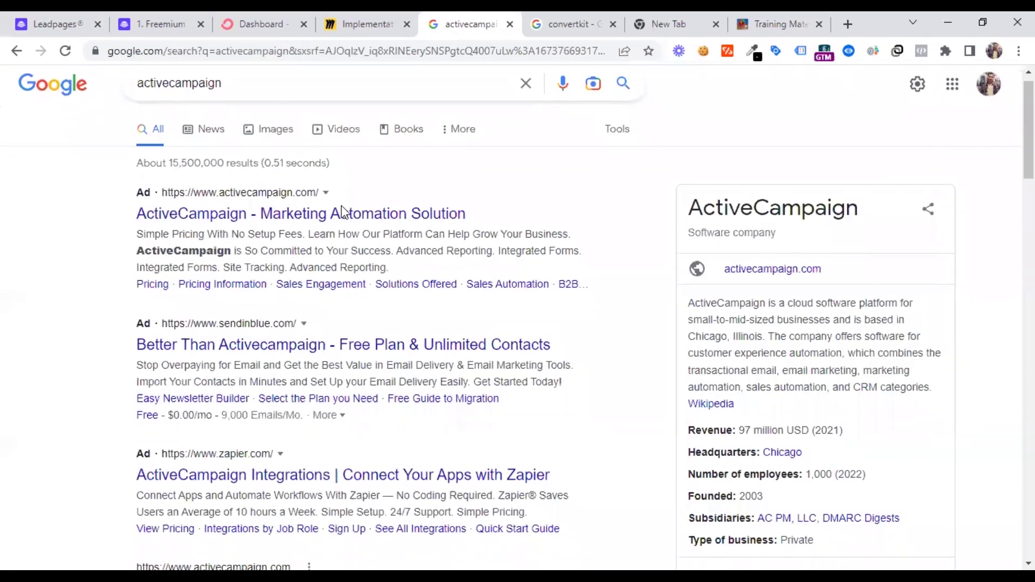
{"action": "scroll", "coordinate": [343, 211], "scroll_direction": "down", "scroll_amount": 3}
{"action": "scroll", "coordinate": [343, 211], "scroll_direction": "up", "scroll_amount": 6}
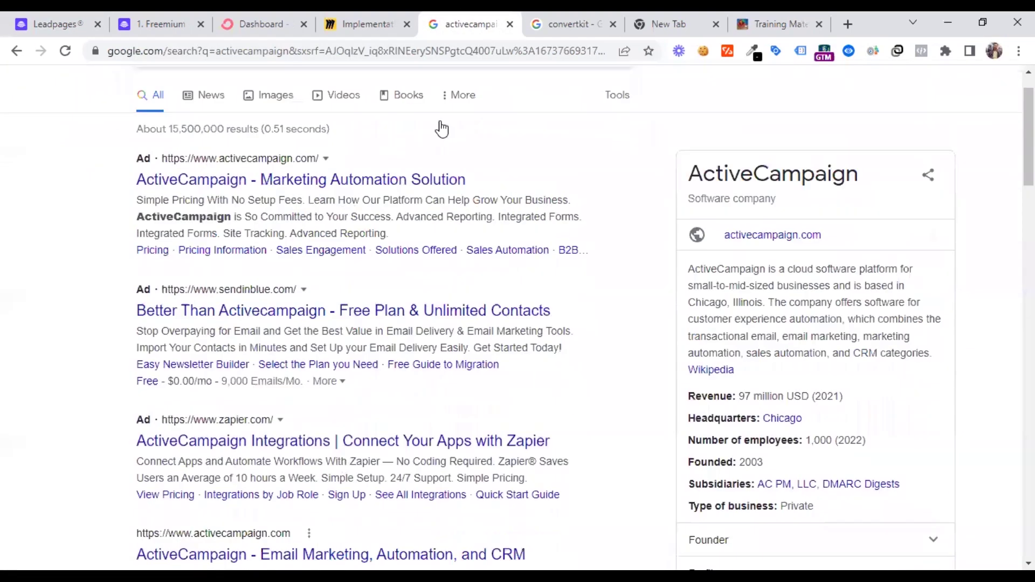
{"action": "left_click", "coordinate": [565, 26]}
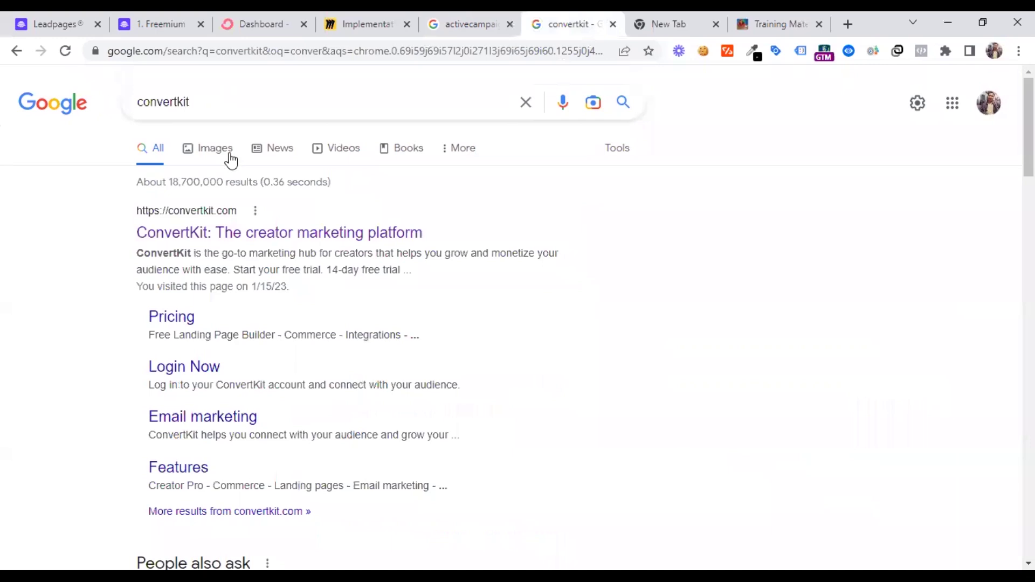
Search Google for "mailchimp" in place of the ActiveCampaign results, followed by a search for "getresponse".
{"action": "left_click", "coordinate": [462, 14]}
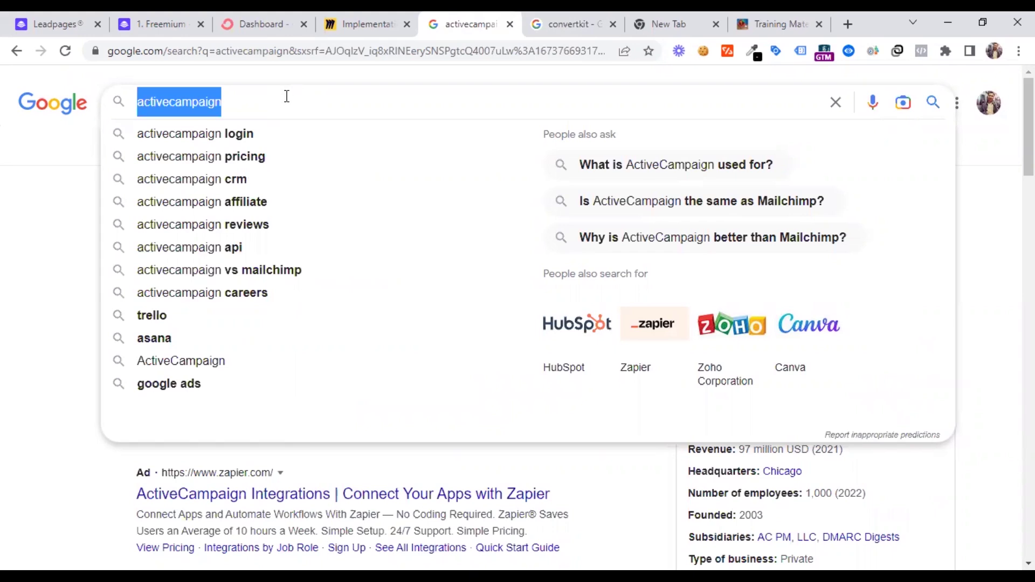
{"action": "type", "text": "mailchimp"}
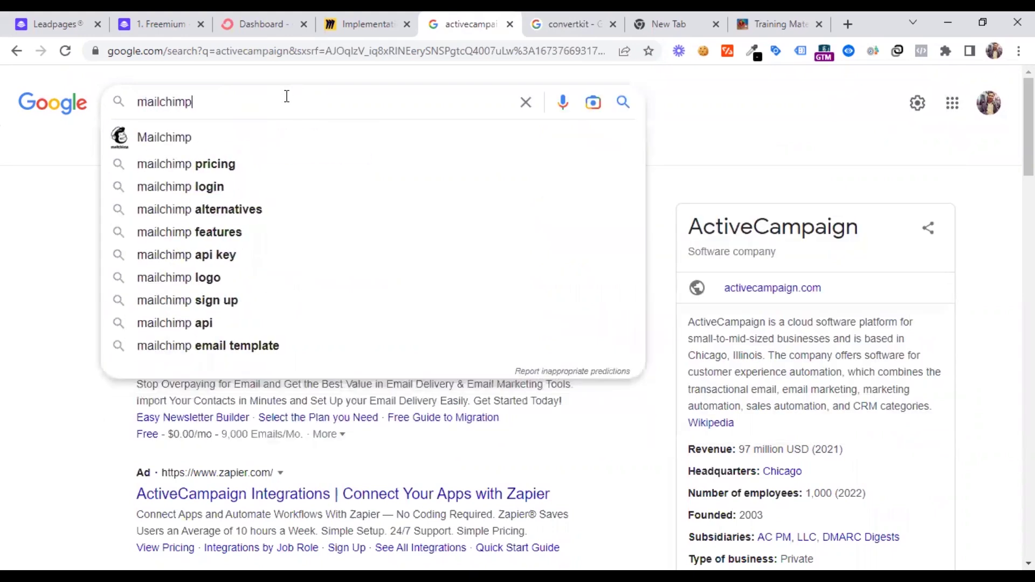
{"action": "key", "text": "Return"}
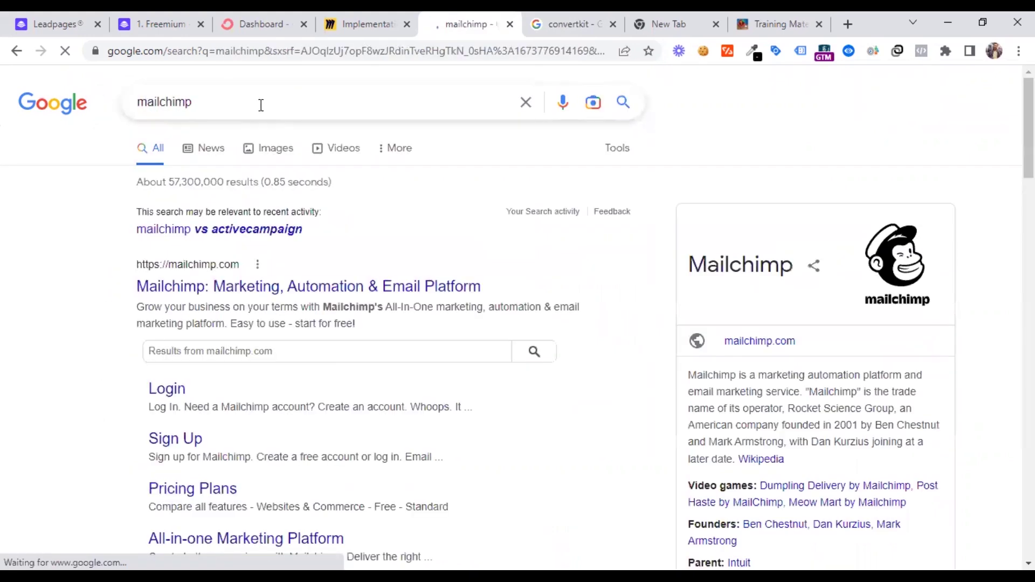
{"action": "triple_click", "coordinate": [258, 105]}
{"action": "type", "text": "getre"}
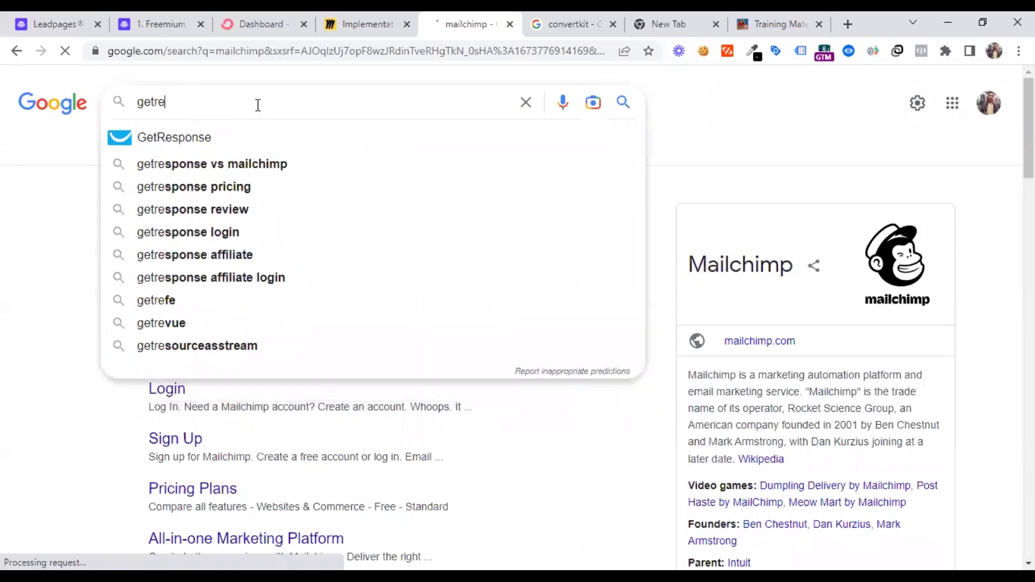
{"action": "left_click", "coordinate": [237, 137]}
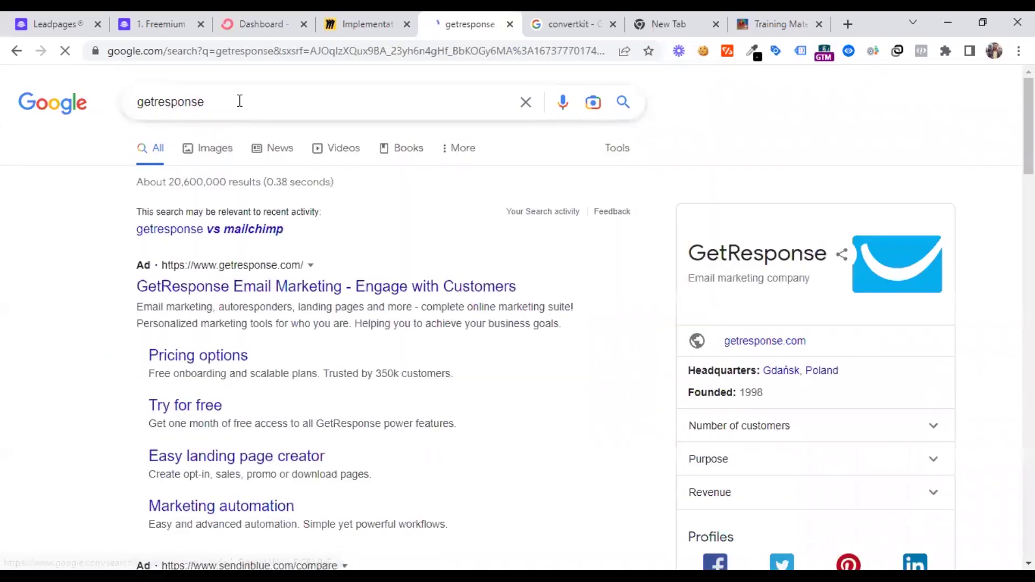
Search Google for "aweber" and return to the open ConvertKit search results.
{"action": "triple_click", "coordinate": [239, 101]}
{"action": "type", "text": "a"}
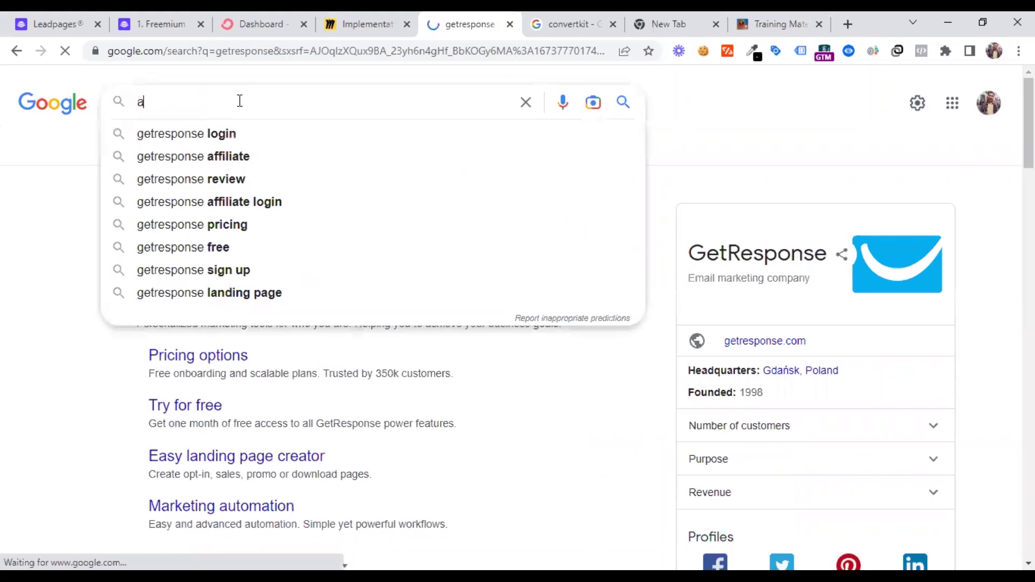
{"action": "type", "text": "weber"}
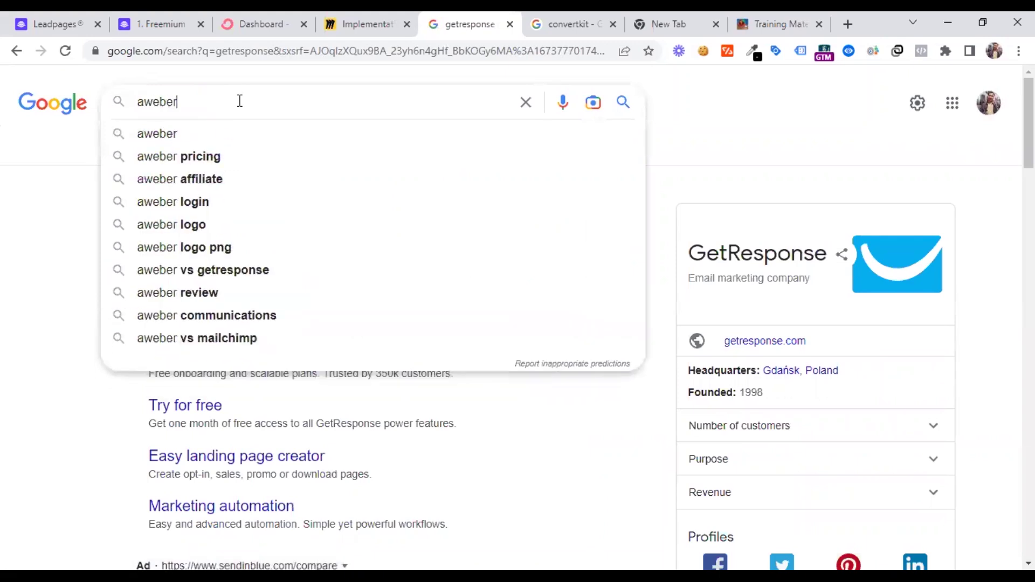
{"action": "key", "text": "Return"}
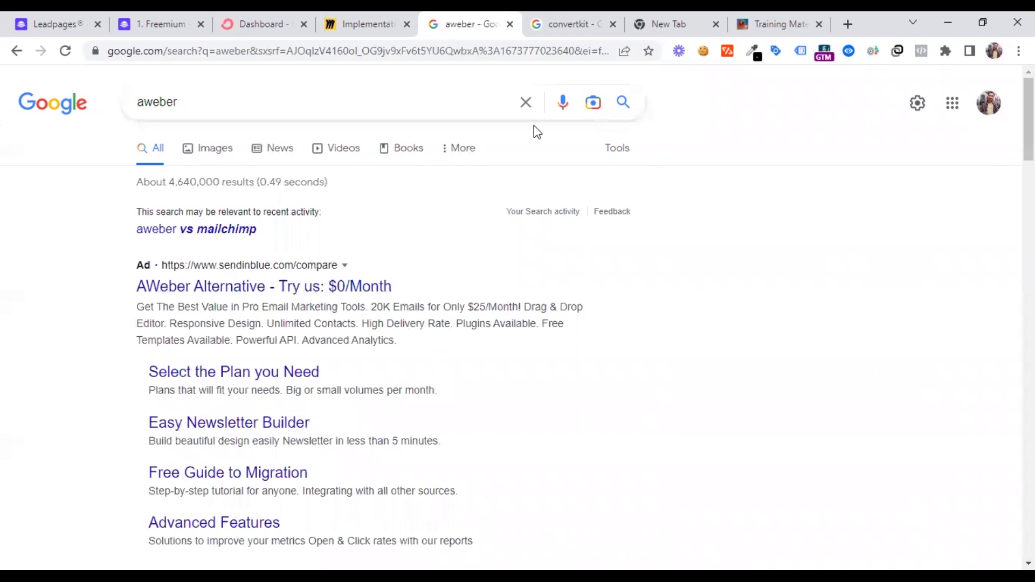
{"action": "key", "text": "ctrl+Tab"}
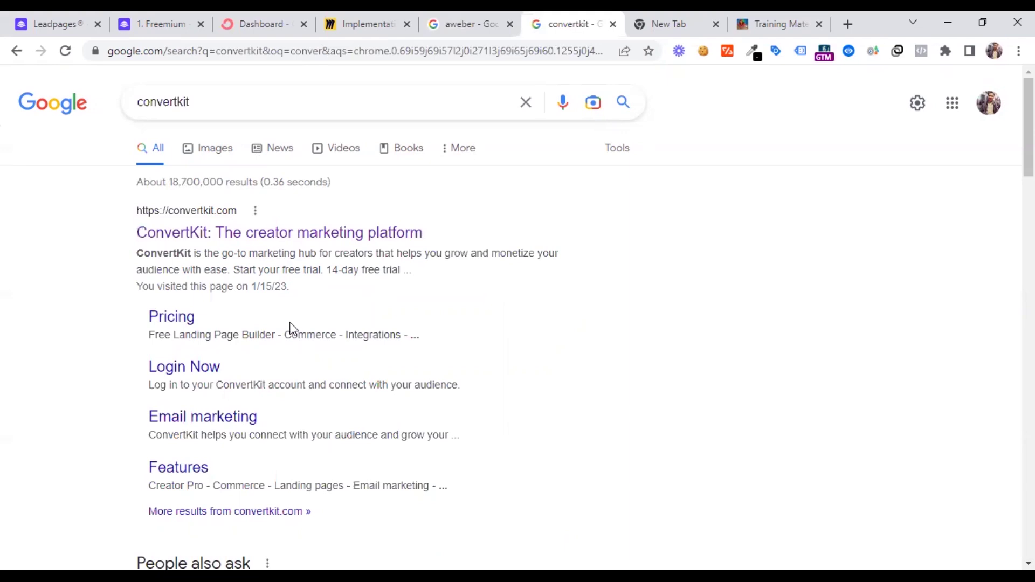
Return to the Leadpages editor and open the catalog of additional integration services for the pop-up form.
{"action": "left_click", "coordinate": [153, 21]}
{"action": "left_click", "coordinate": [96, 23]}
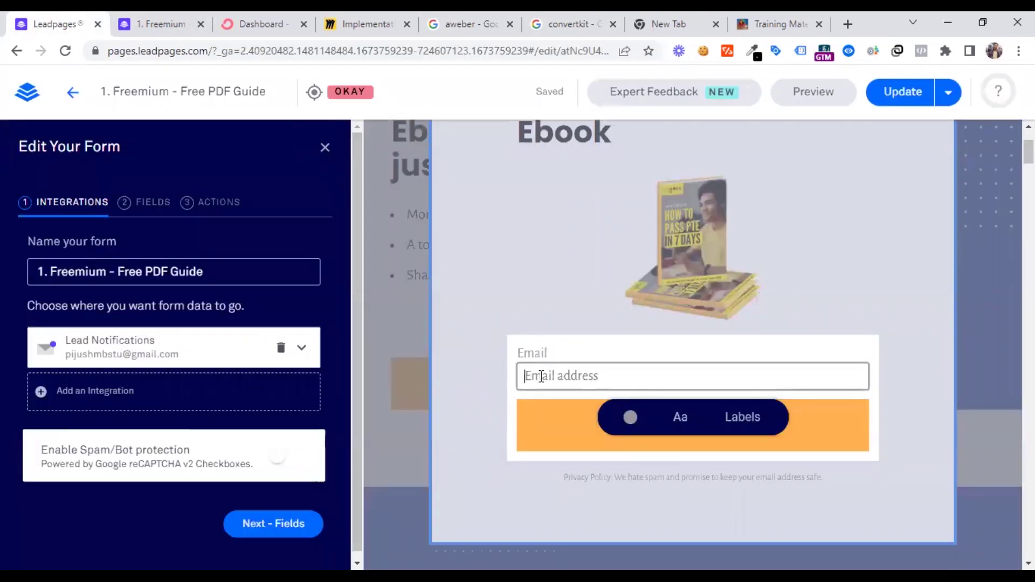
{"action": "left_click", "coordinate": [116, 401]}
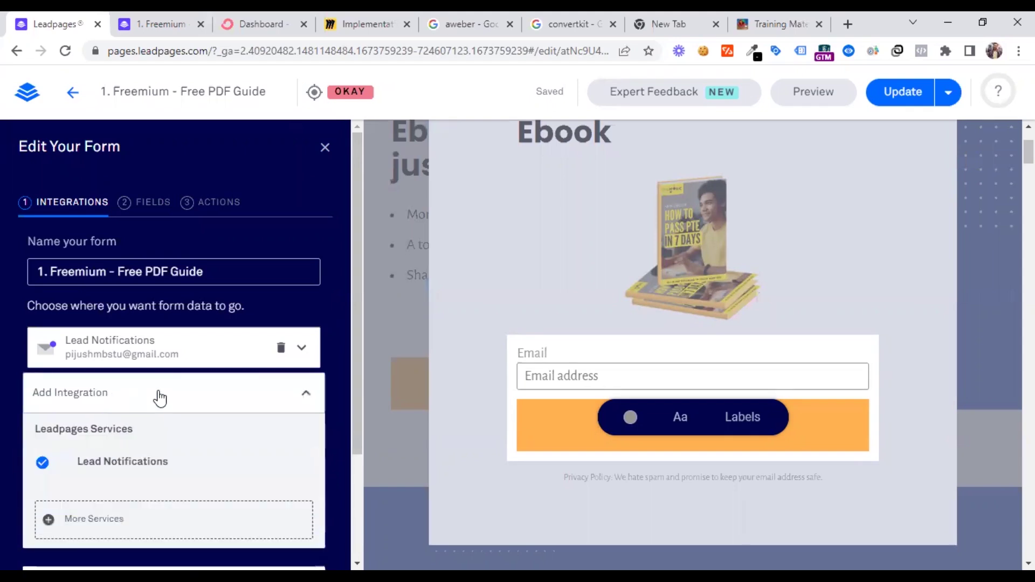
{"action": "scroll", "coordinate": [157, 396], "scroll_direction": "down", "scroll_amount": 2}
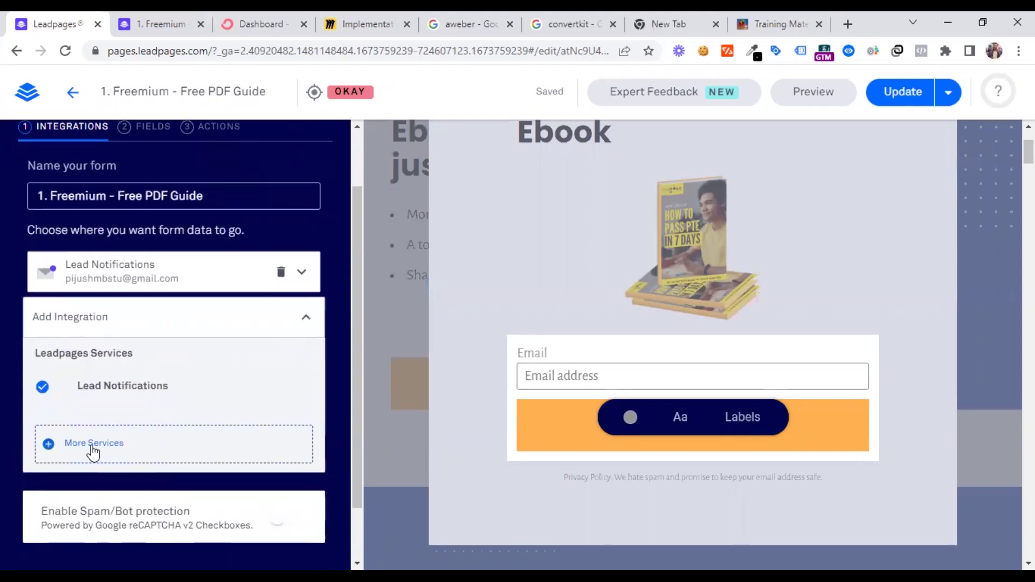
{"action": "left_click", "coordinate": [93, 445]}
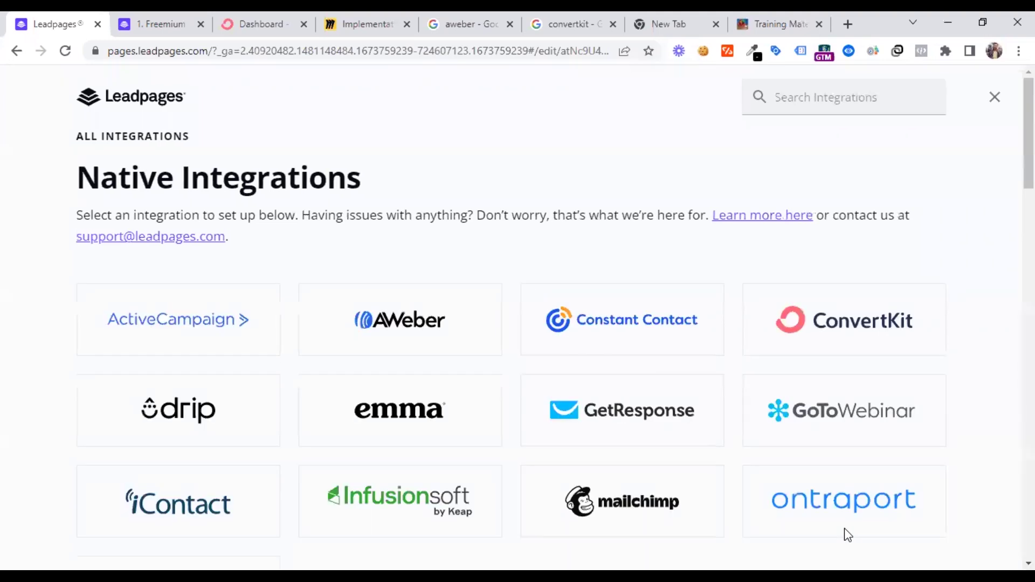
Look through the native and Zapier integrations and choose ConvertKit from the native ones to connect a new account.
{"action": "scroll", "coordinate": [597, 256], "scroll_direction": "down", "scroll_amount": 3}
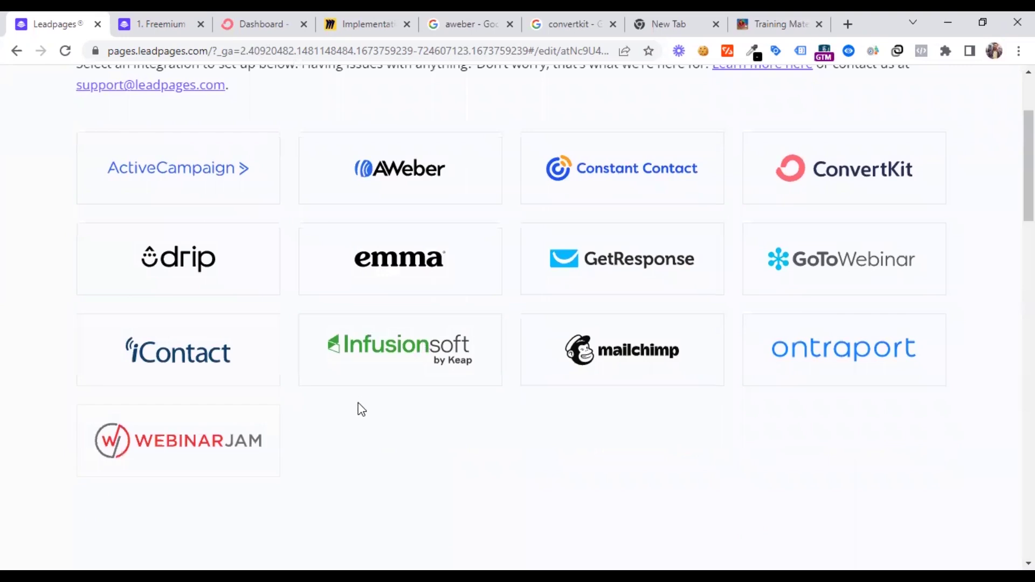
{"action": "scroll", "coordinate": [358, 407], "scroll_direction": "down", "scroll_amount": 4}
{"action": "scroll", "coordinate": [358, 391], "scroll_direction": "down", "scroll_amount": 3}
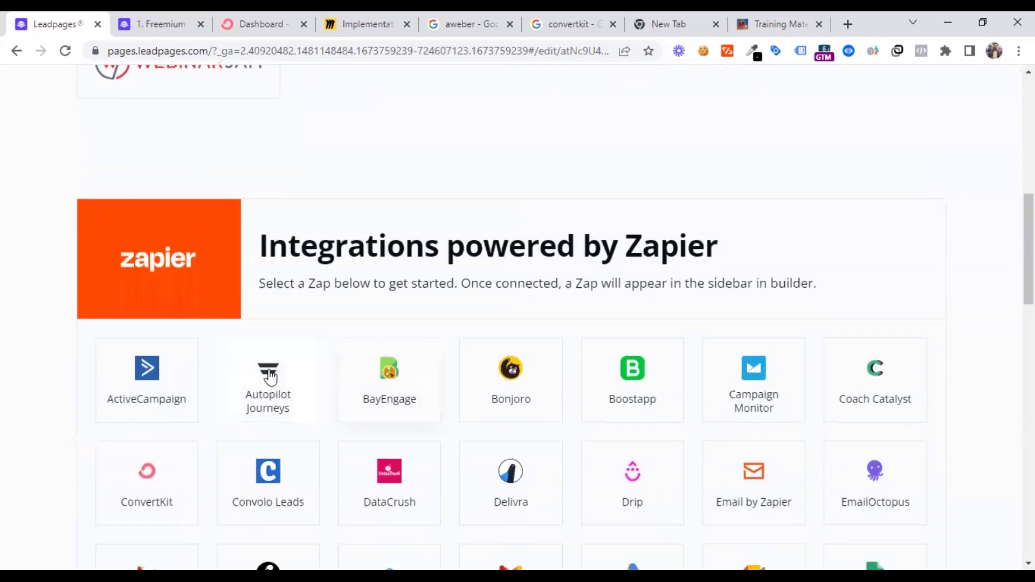
{"action": "scroll", "coordinate": [350, 313], "scroll_direction": "up", "scroll_amount": 10}
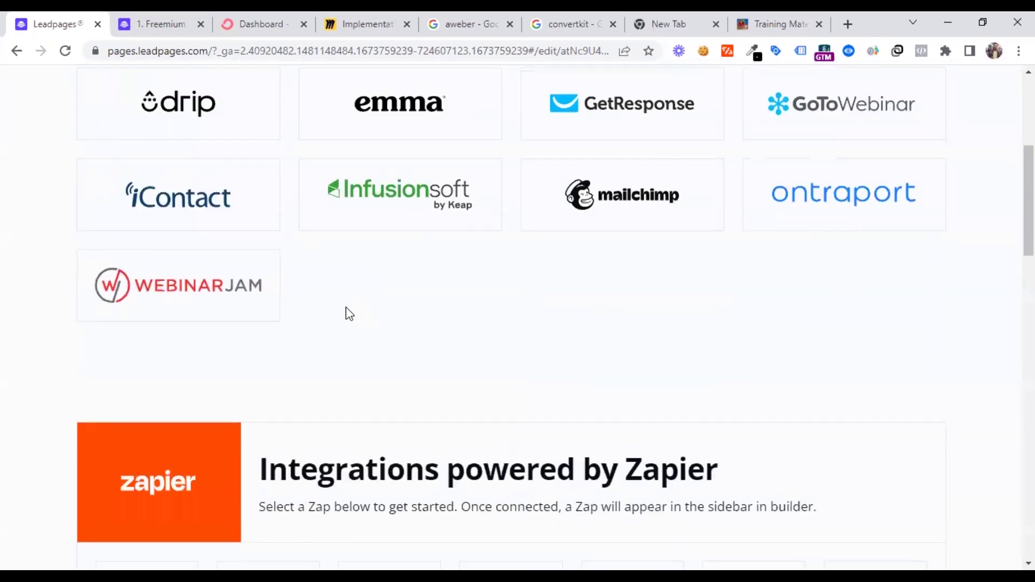
{"action": "scroll", "coordinate": [439, 305], "scroll_direction": "down", "scroll_amount": 1}
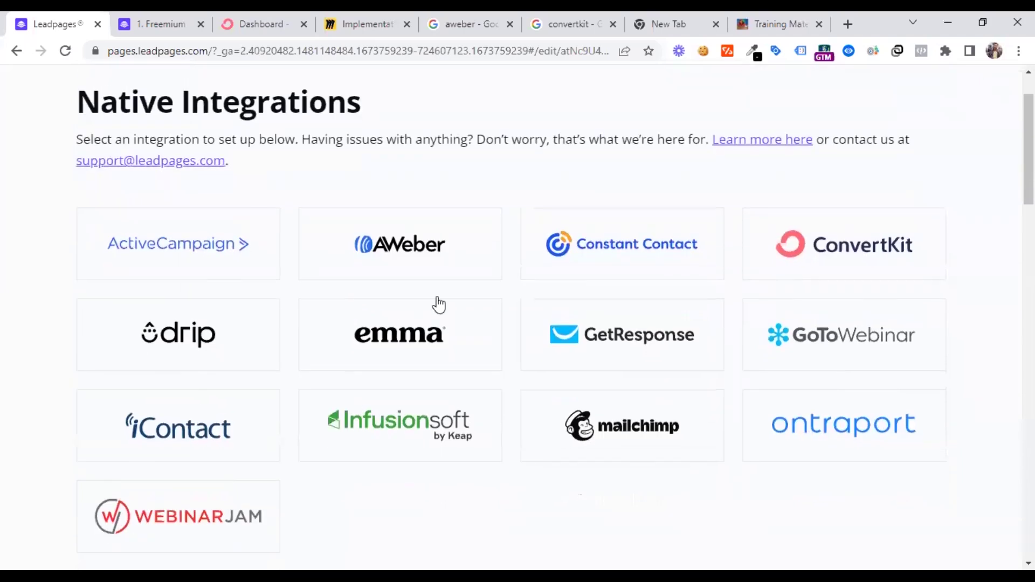
{"action": "left_click", "coordinate": [841, 261]}
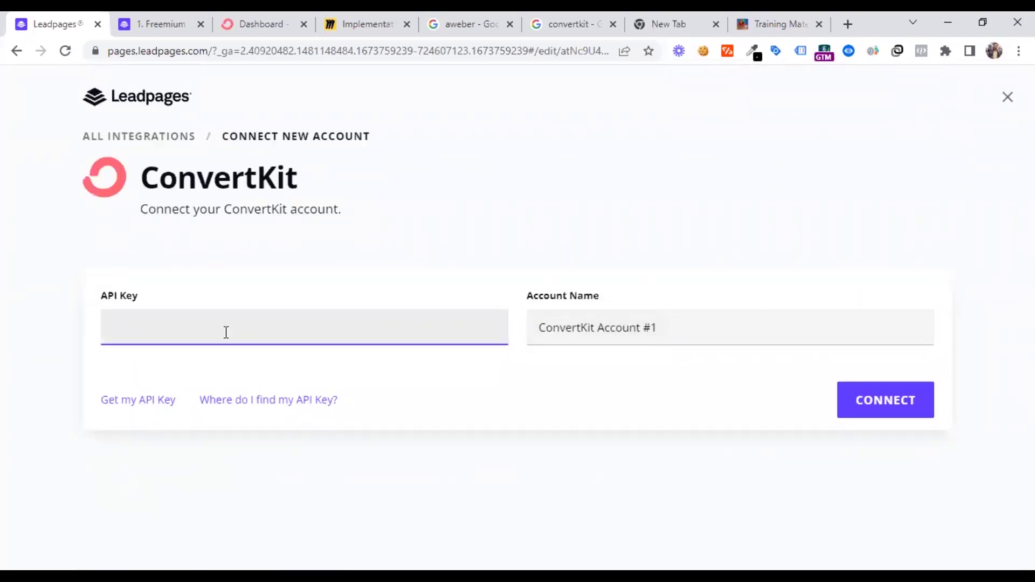
Switch to the ConvertKit dashboard, open the account settings and go through the list of settings sections.
{"action": "left_click", "coordinate": [260, 23]}
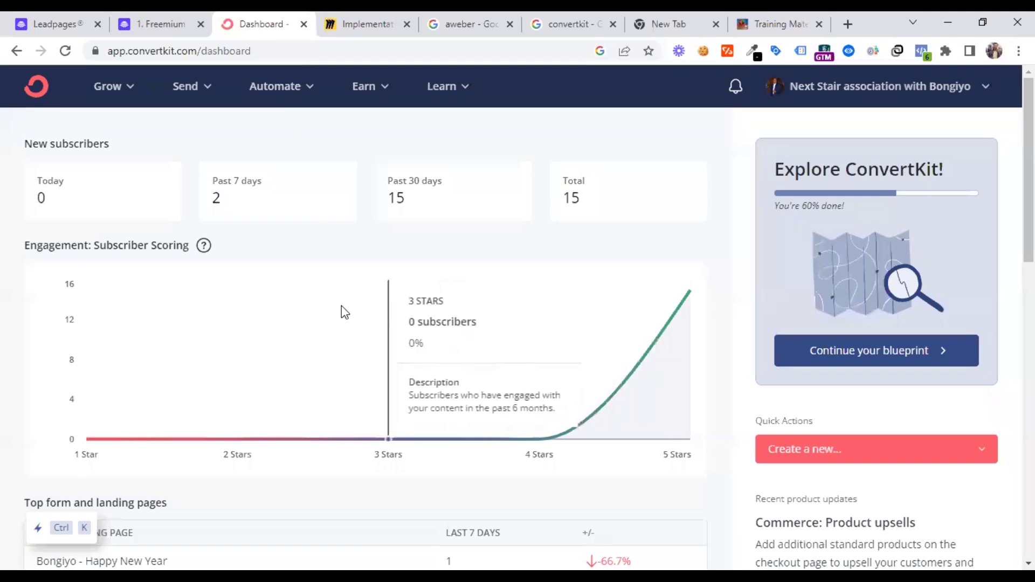
{"action": "left_click", "coordinate": [987, 90]}
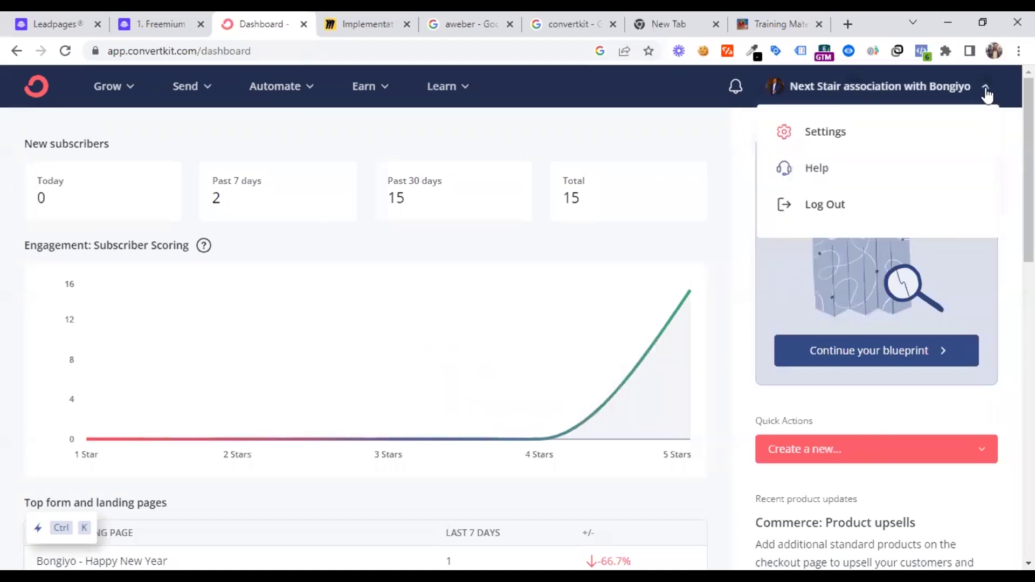
{"action": "left_click", "coordinate": [872, 138]}
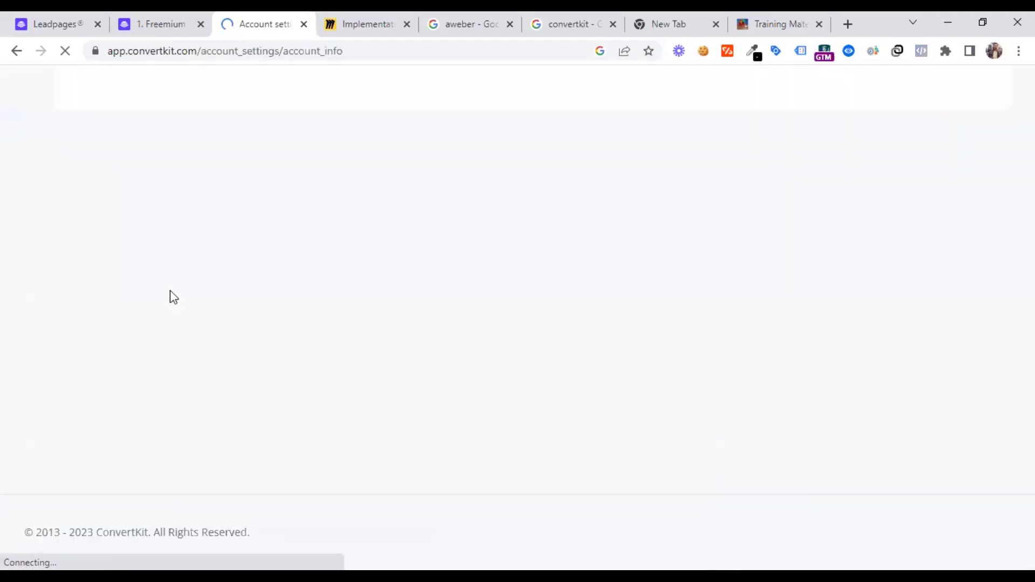
{"action": "scroll", "coordinate": [171, 293], "scroll_direction": "down", "scroll_amount": 5}
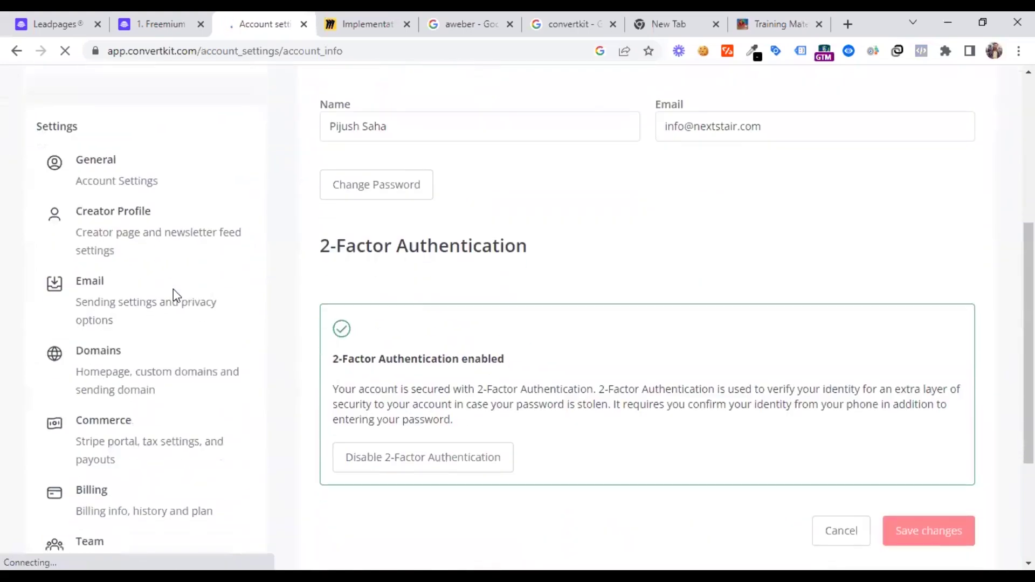
{"action": "scroll", "coordinate": [173, 289], "scroll_direction": "down", "scroll_amount": 4}
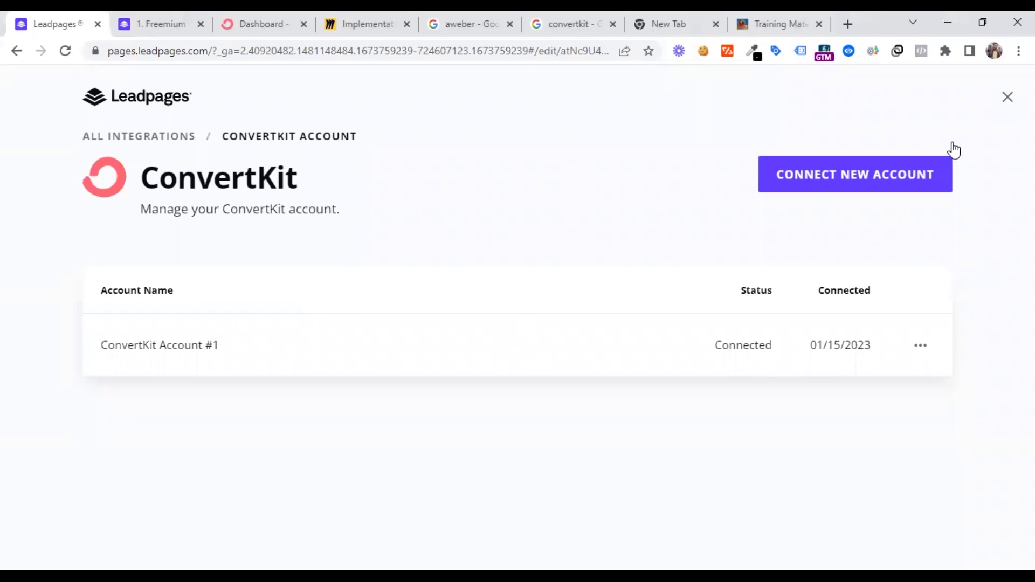
Back in the form's integration settings, choose ConvertKit Account #1 and look through its available destinations.
{"action": "left_click", "coordinate": [1008, 97]}
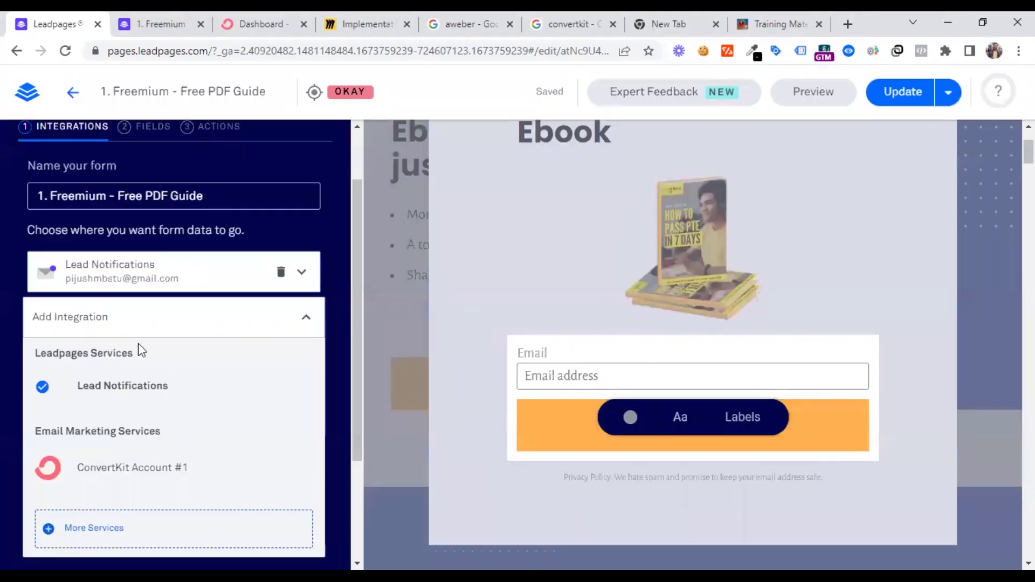
{"action": "left_click", "coordinate": [92, 474]}
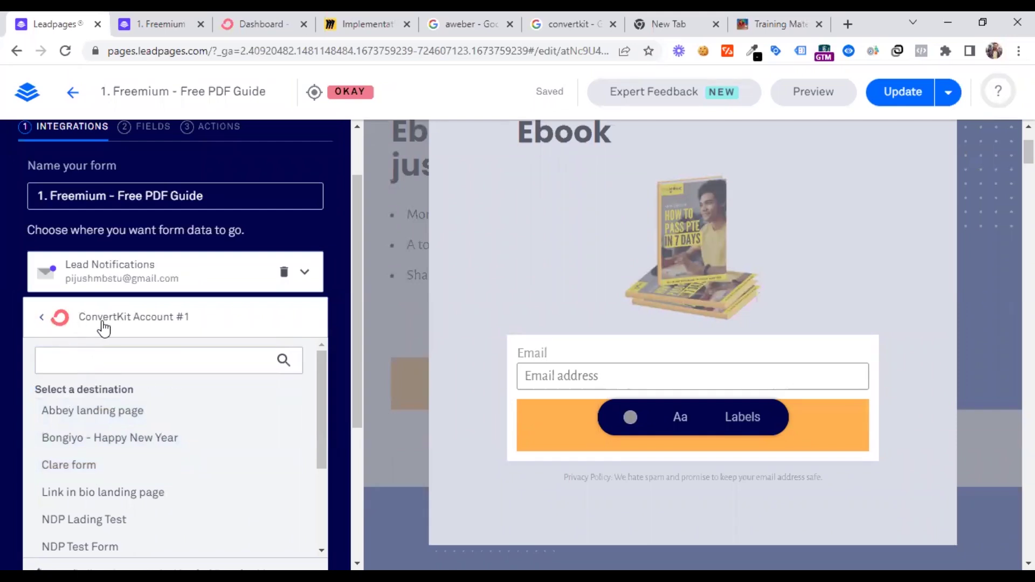
{"action": "left_click", "coordinate": [41, 319]}
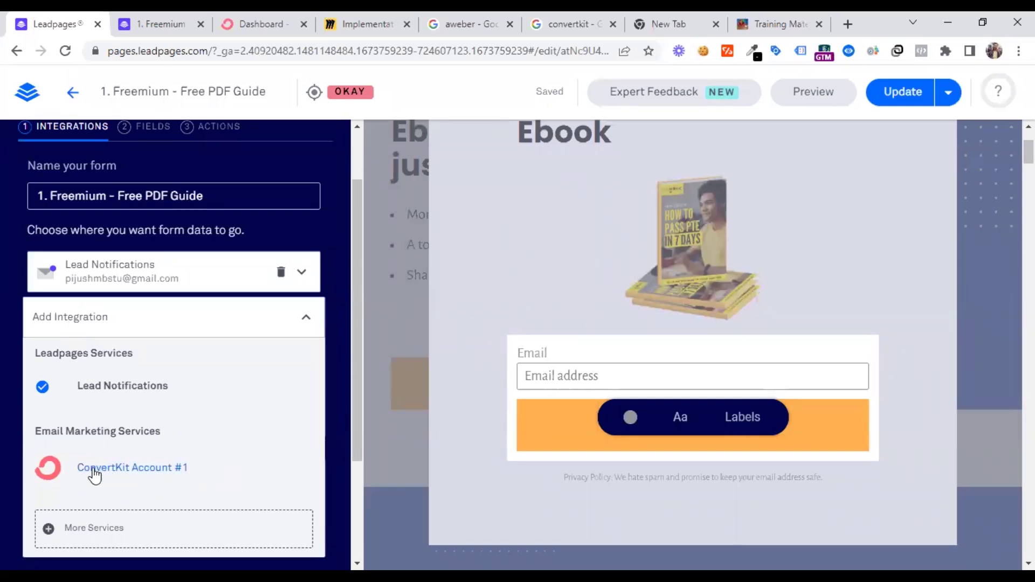
{"action": "scroll", "coordinate": [122, 458], "scroll_direction": "down", "scroll_amount": 1}
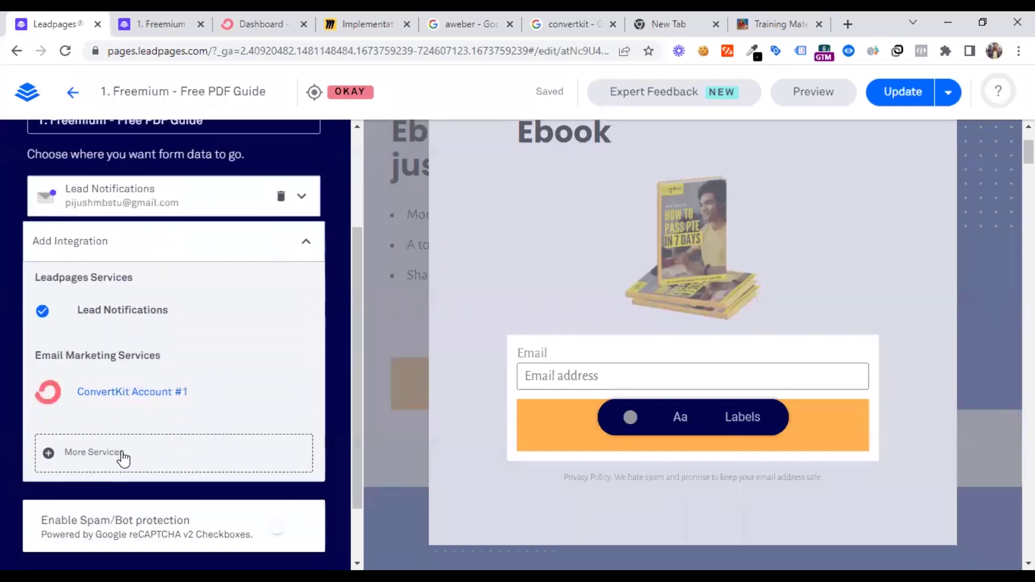
{"action": "left_click", "coordinate": [112, 399]}
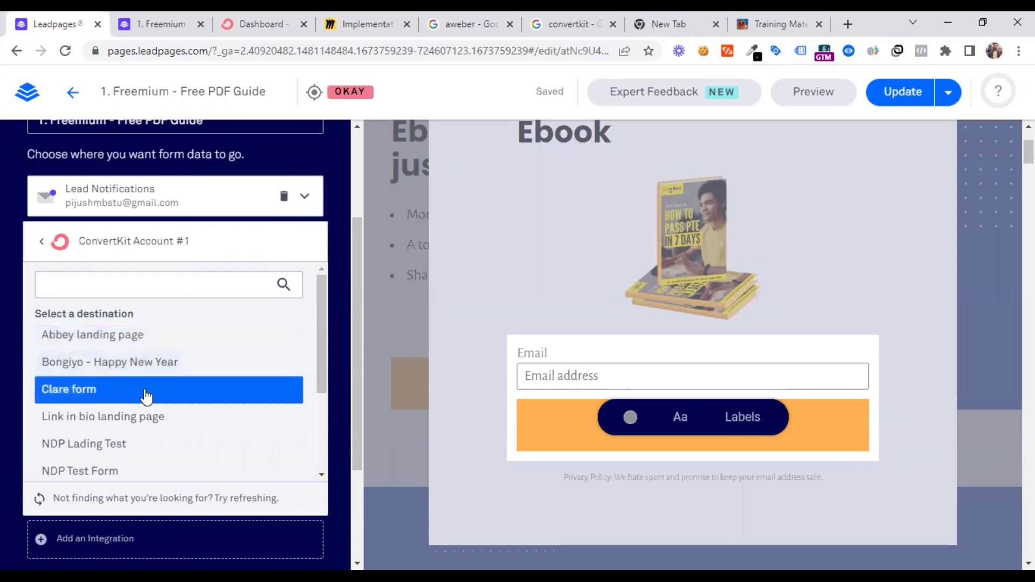
{"action": "scroll", "coordinate": [145, 397], "scroll_direction": "down", "scroll_amount": 2}
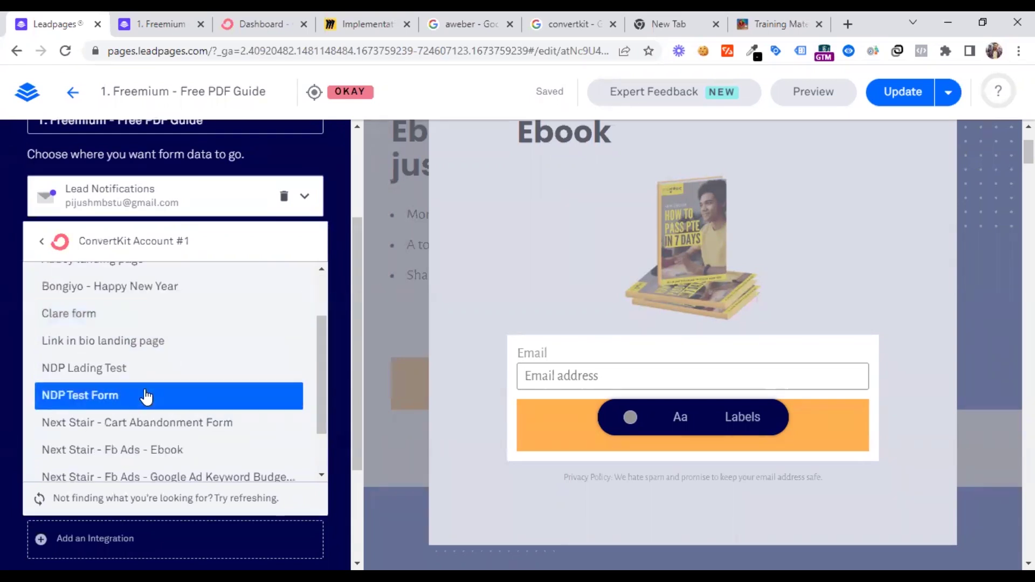
{"action": "scroll", "coordinate": [145, 396], "scroll_direction": "down", "scroll_amount": 3}
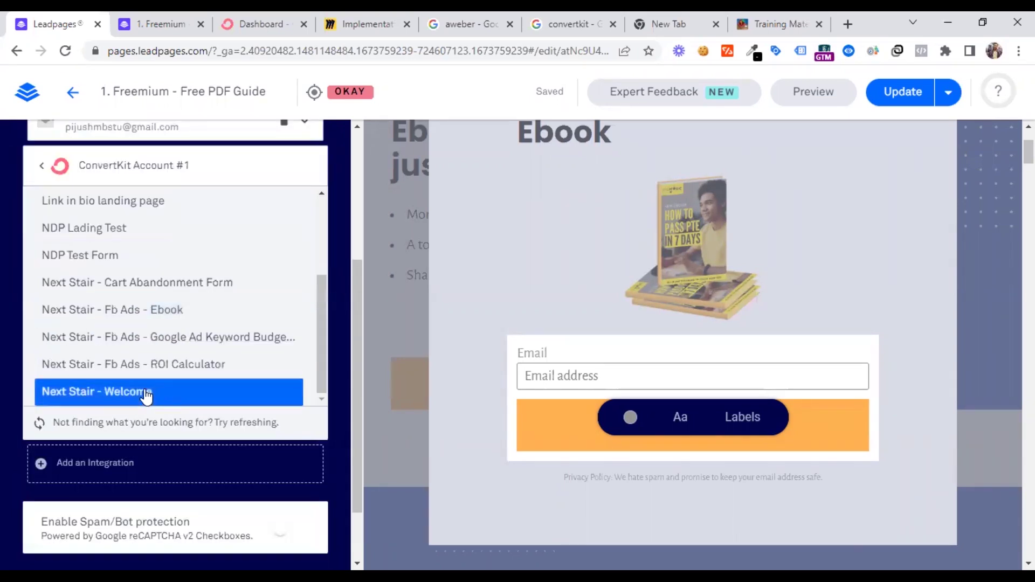
{"action": "scroll", "coordinate": [145, 396], "scroll_direction": "up", "scroll_amount": 5}
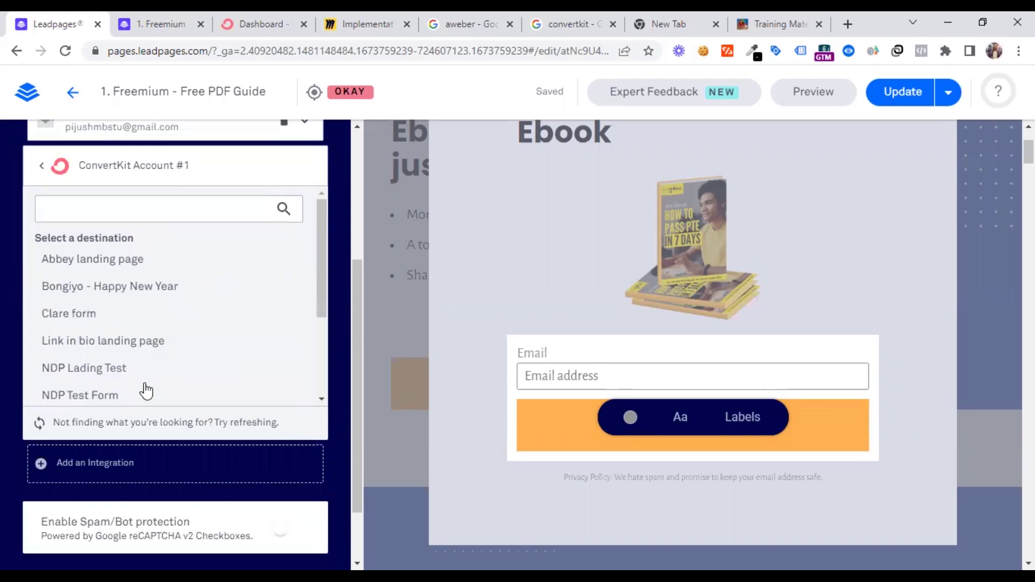
Switch to ConvertKit and open its Landing Pages & Forms overview.
{"action": "left_click", "coordinate": [253, 13]}
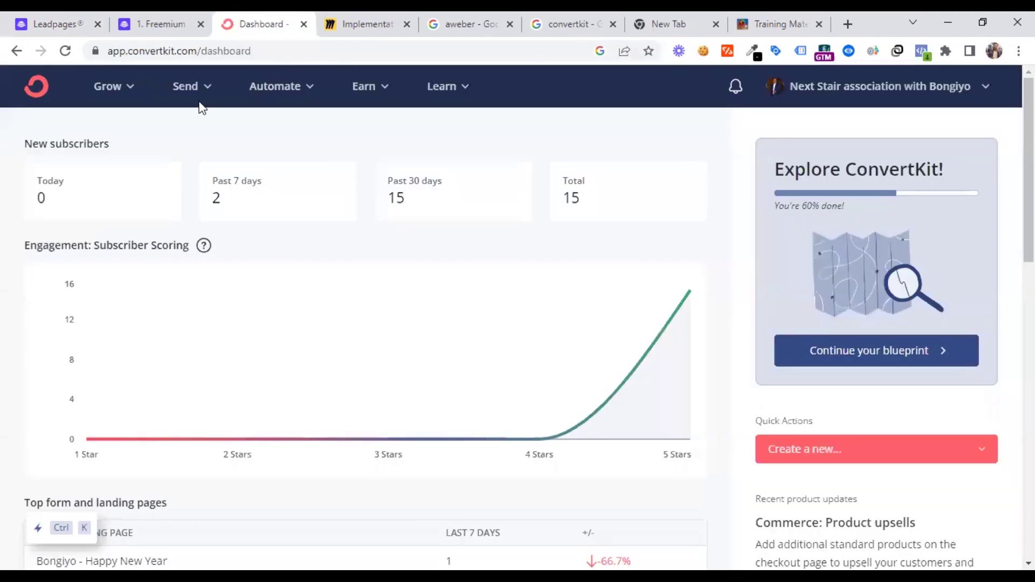
{"action": "left_click", "coordinate": [183, 90]}
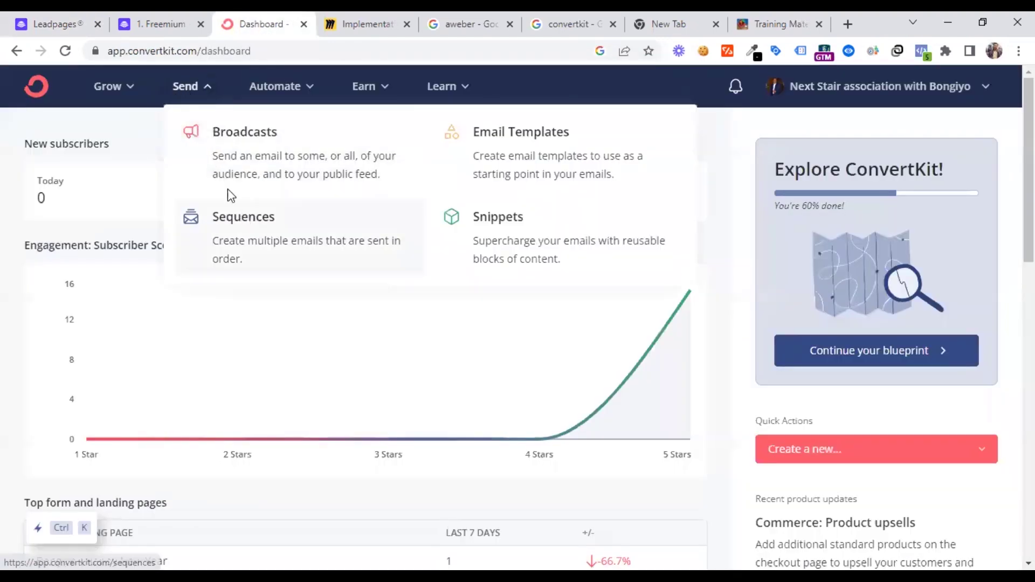
{"action": "left_click", "coordinate": [126, 93]}
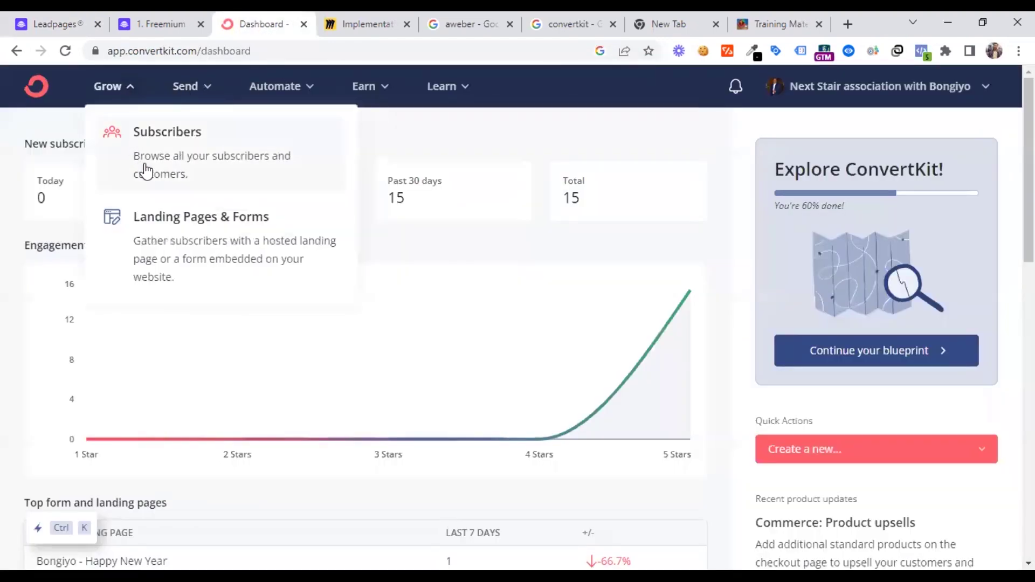
{"action": "left_click", "coordinate": [173, 242]}
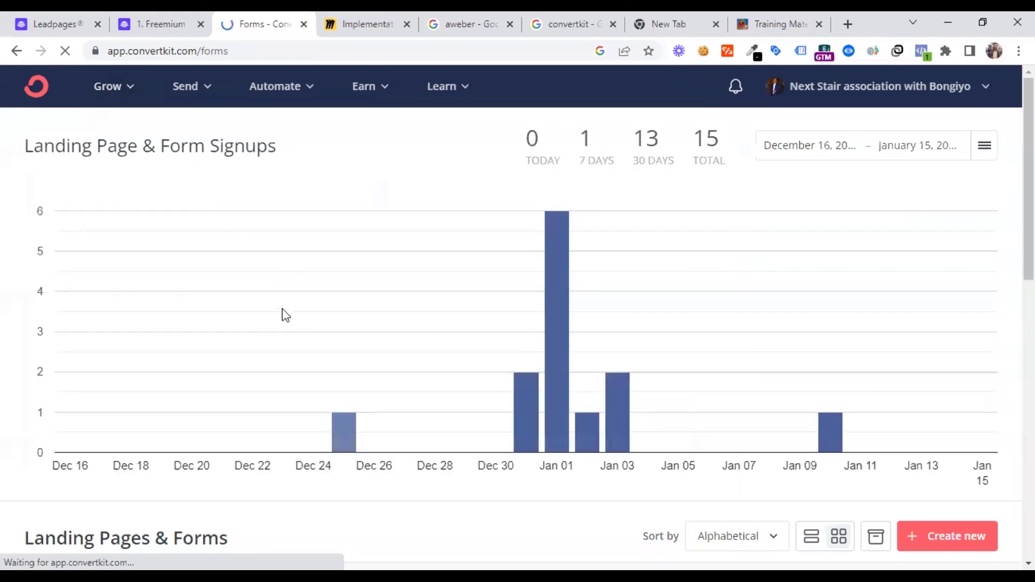
Create a new ConvertKit form with the Inline display format and the Clare template.
{"action": "scroll", "coordinate": [300, 284], "scroll_direction": "down", "scroll_amount": 3}
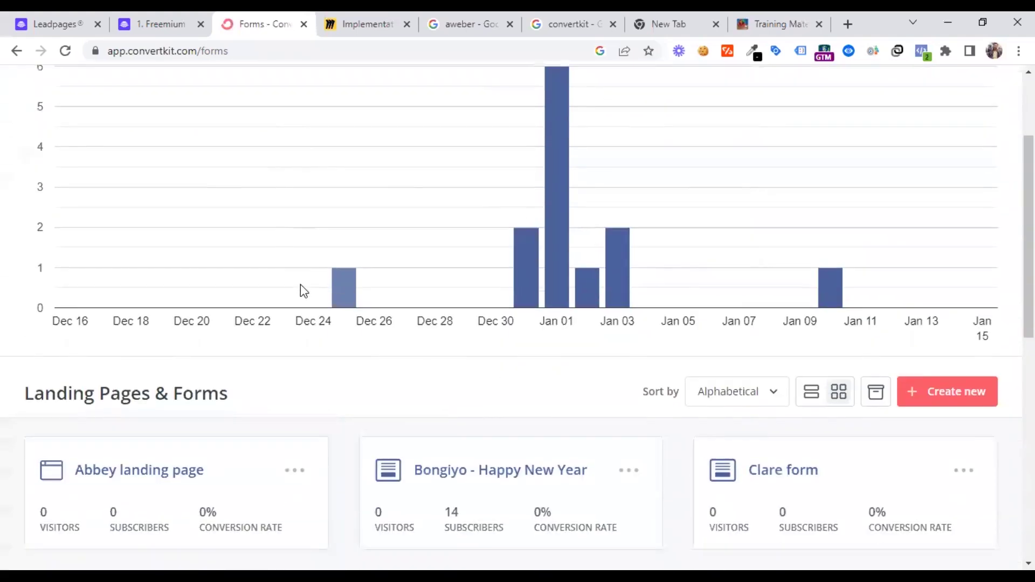
{"action": "scroll", "coordinate": [300, 284], "scroll_direction": "up", "scroll_amount": 3}
{"action": "left_click", "coordinate": [196, 17]}
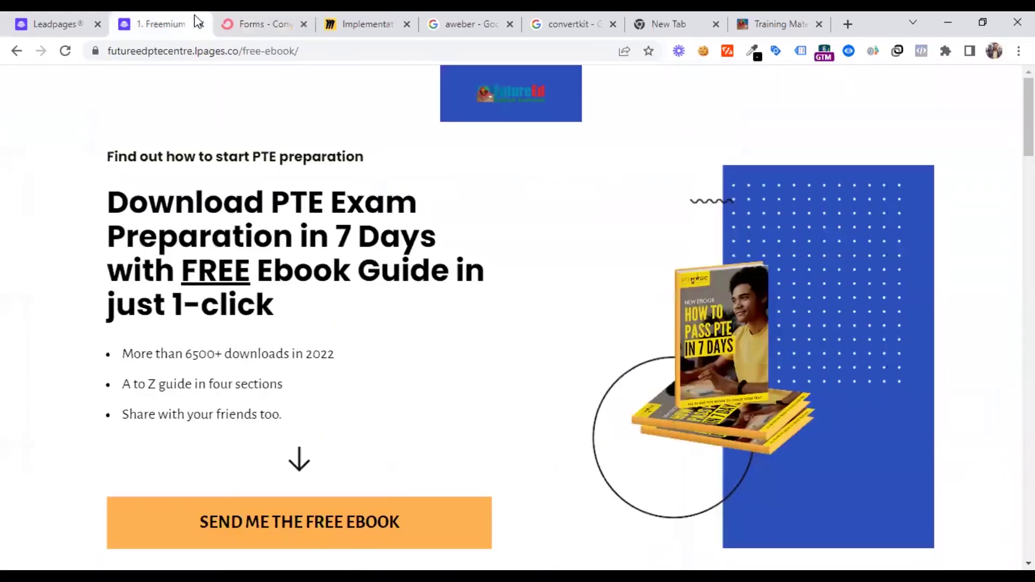
{"action": "left_click", "coordinate": [266, 15]}
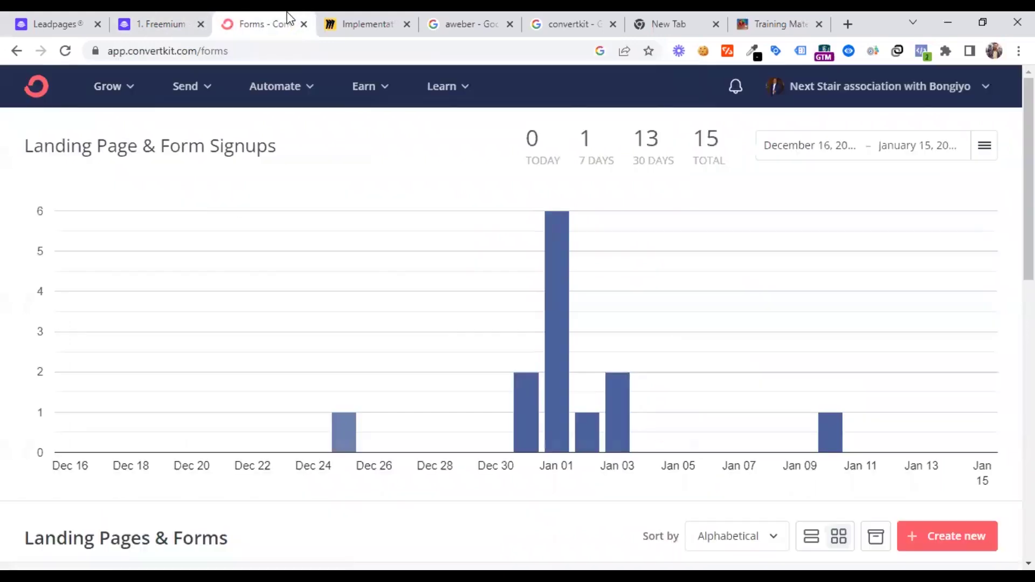
{"action": "scroll", "coordinate": [276, 243], "scroll_direction": "down", "scroll_amount": 5}
{"action": "scroll", "coordinate": [277, 241], "scroll_direction": "down", "scroll_amount": 1}
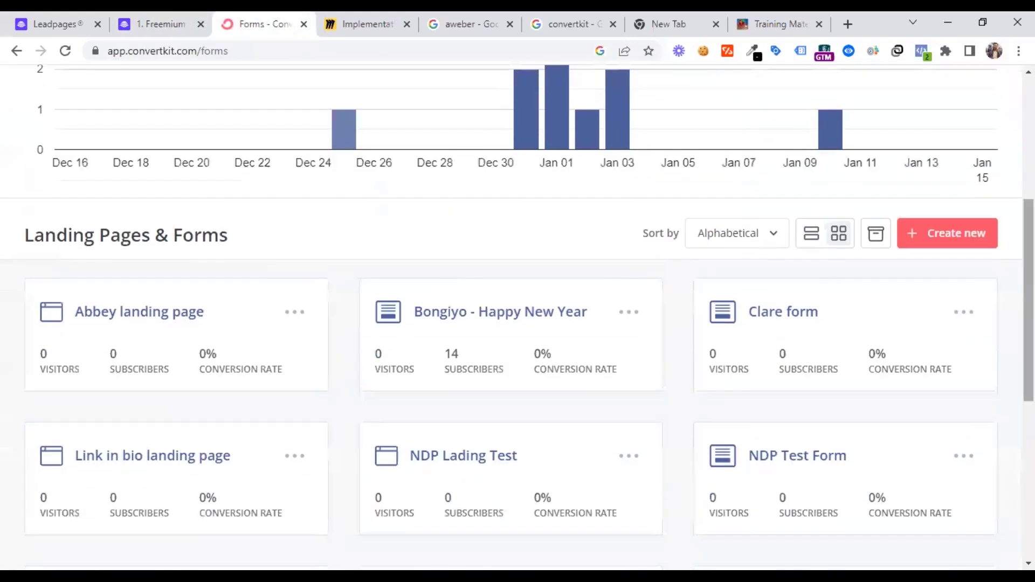
{"action": "left_click", "coordinate": [954, 233]}
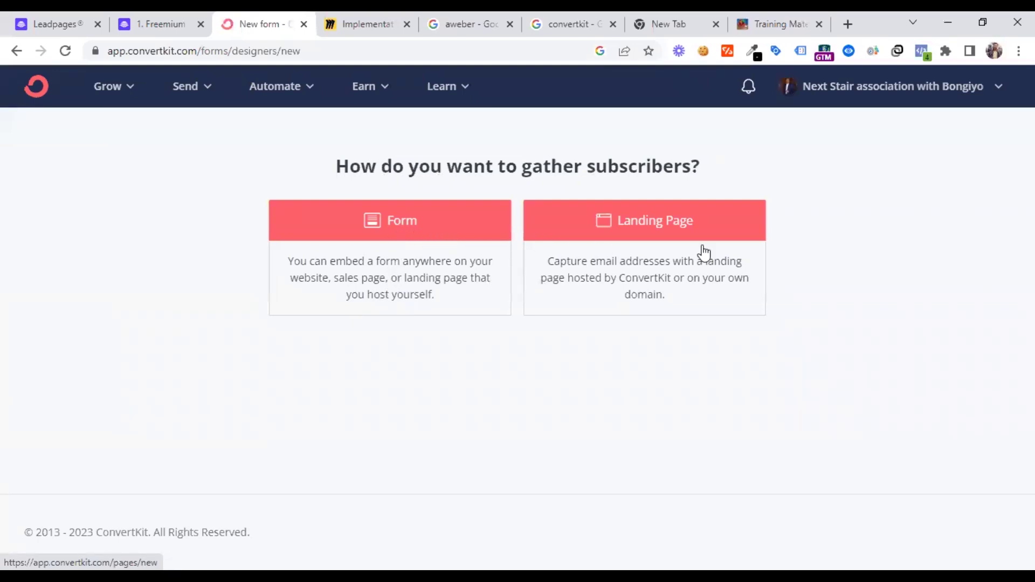
{"action": "left_click", "coordinate": [413, 313]}
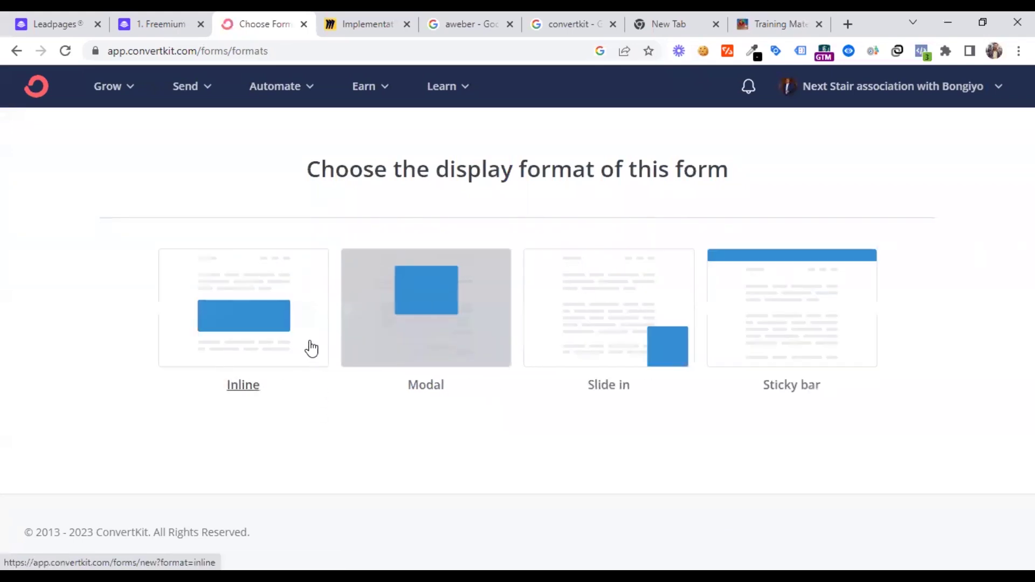
{"action": "left_click", "coordinate": [280, 356]}
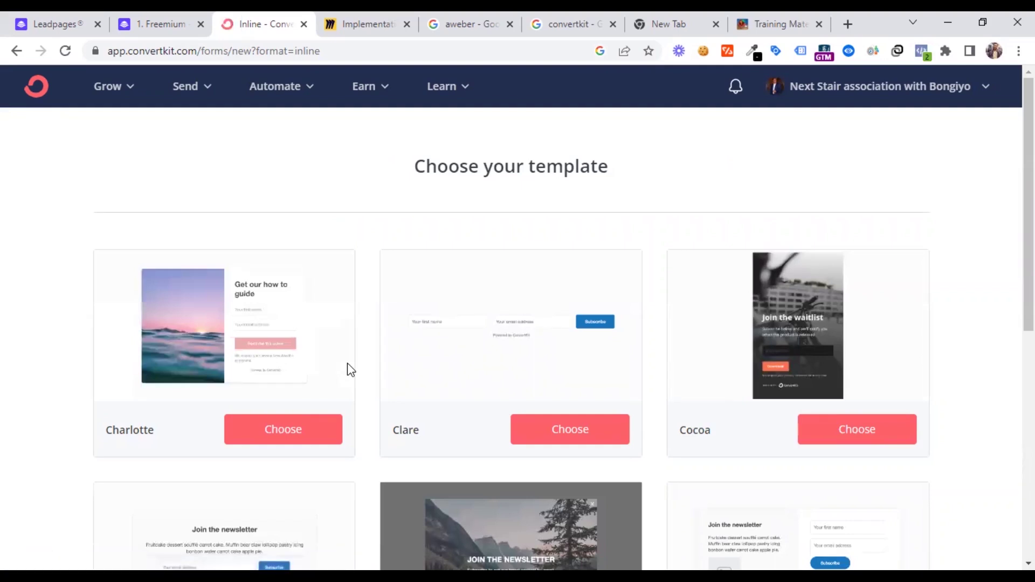
{"action": "left_click", "coordinate": [554, 437]}
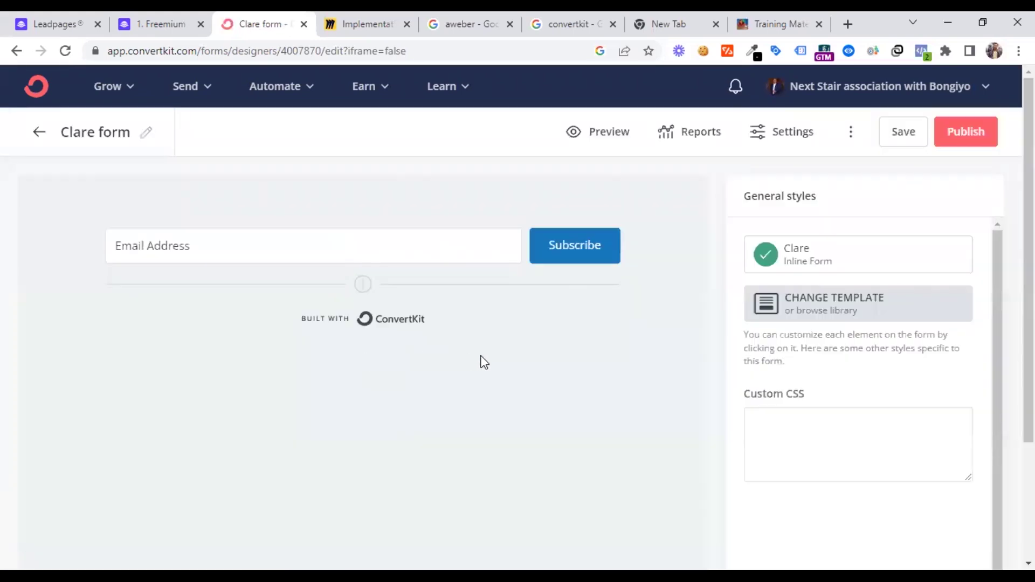
Turn off the "Built with ConvertKit" badge on the form and look through the Email Address field's styles.
{"action": "left_click", "coordinate": [321, 324]}
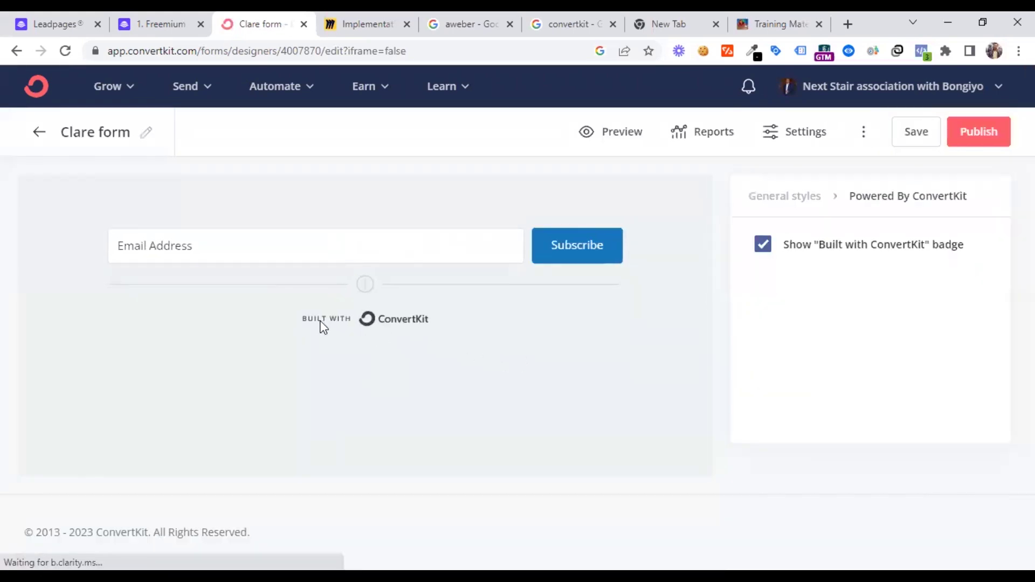
{"action": "left_click", "coordinate": [762, 245]}
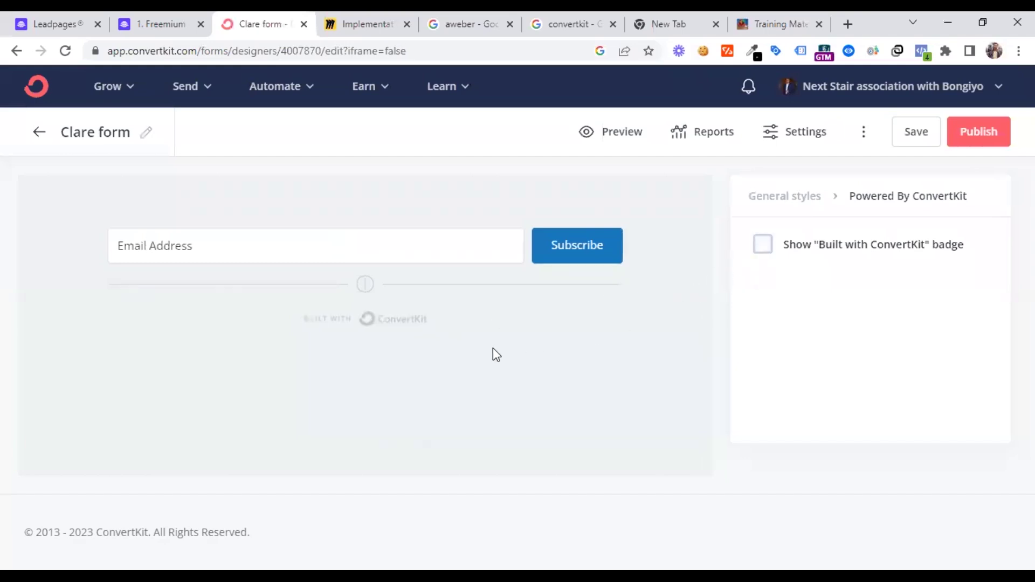
{"action": "left_click", "coordinate": [436, 243]}
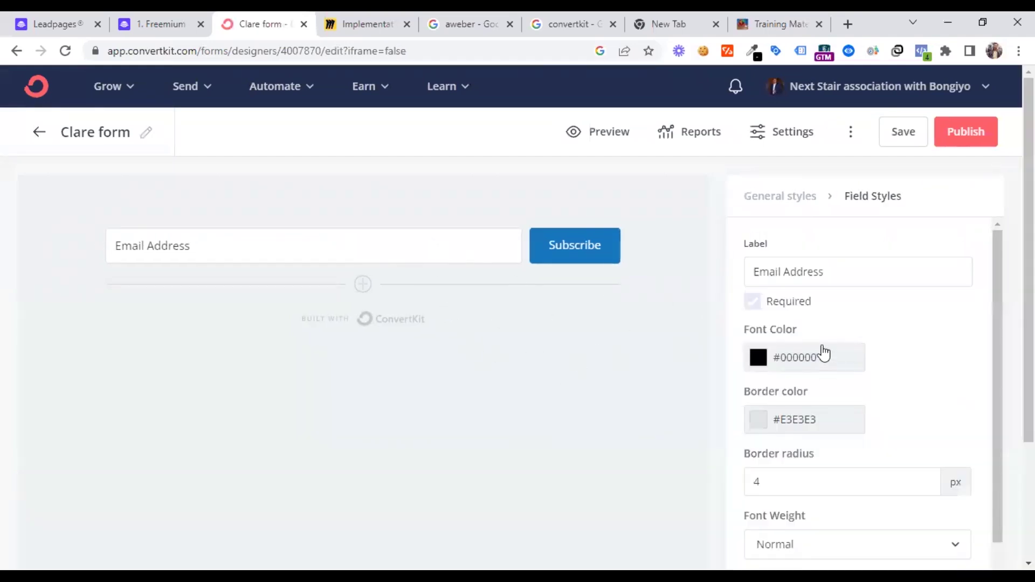
{"action": "scroll", "coordinate": [820, 342], "scroll_direction": "down", "scroll_amount": 2}
{"action": "scroll", "coordinate": [820, 341], "scroll_direction": "up", "scroll_amount": 2}
{"action": "left_click", "coordinate": [143, 135]}
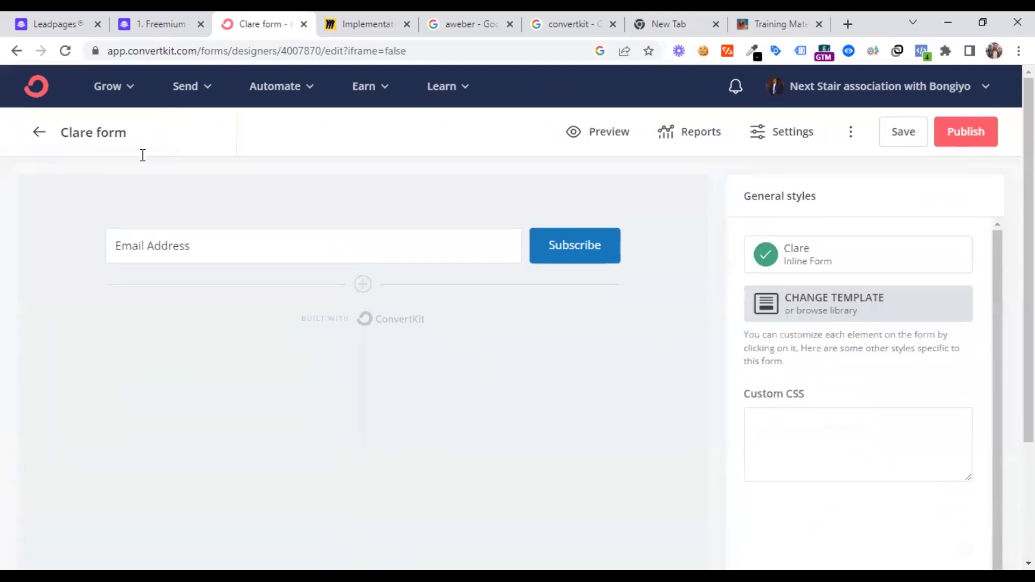
{"action": "triple_click", "coordinate": [138, 134]}
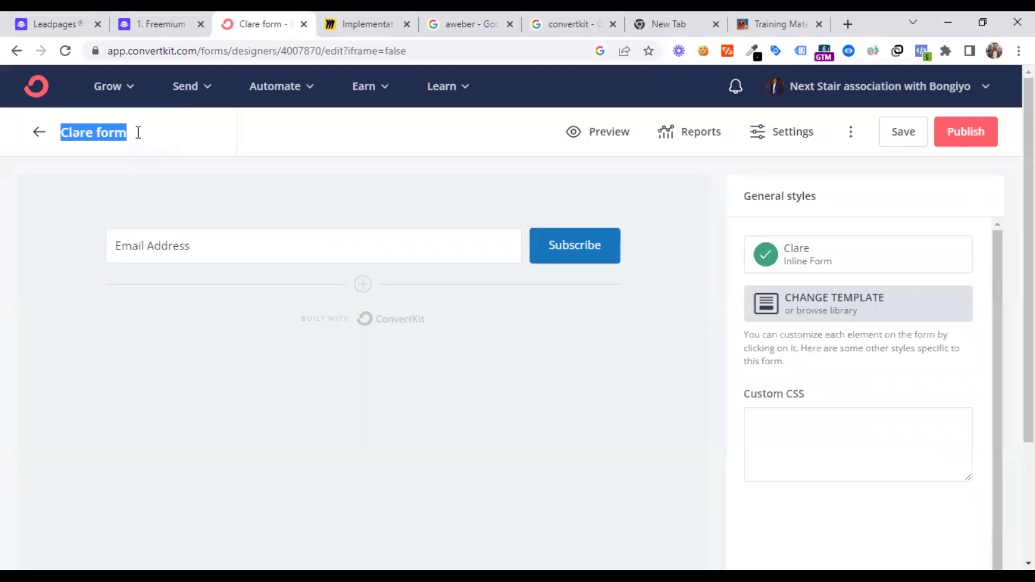
{"action": "type", "text": "FE"}
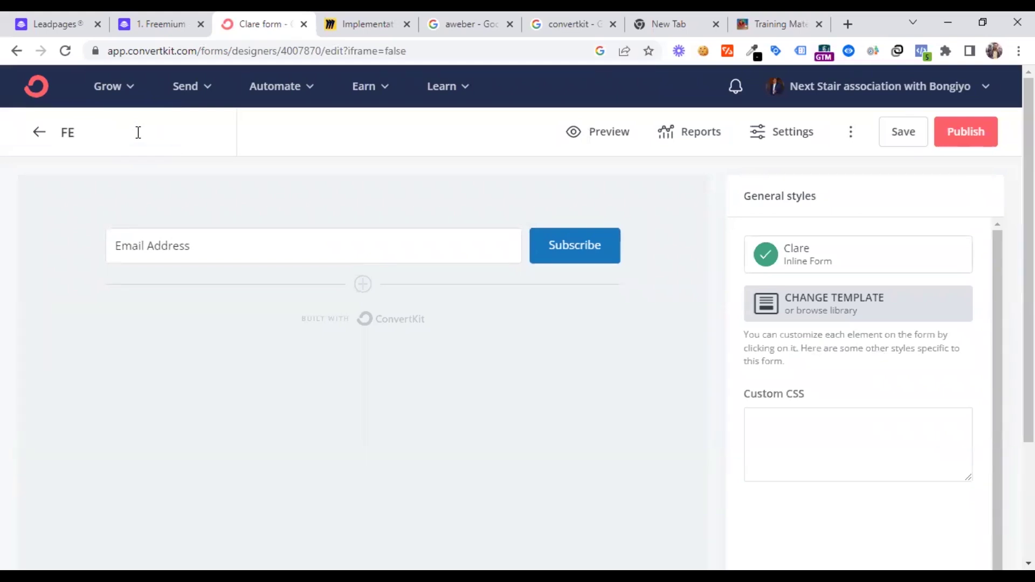
Copy the form name from Leadpages and rename the ConvertKit form to "1. Freemium - Free PDF Guide".
{"action": "left_click", "coordinate": [159, 23]}
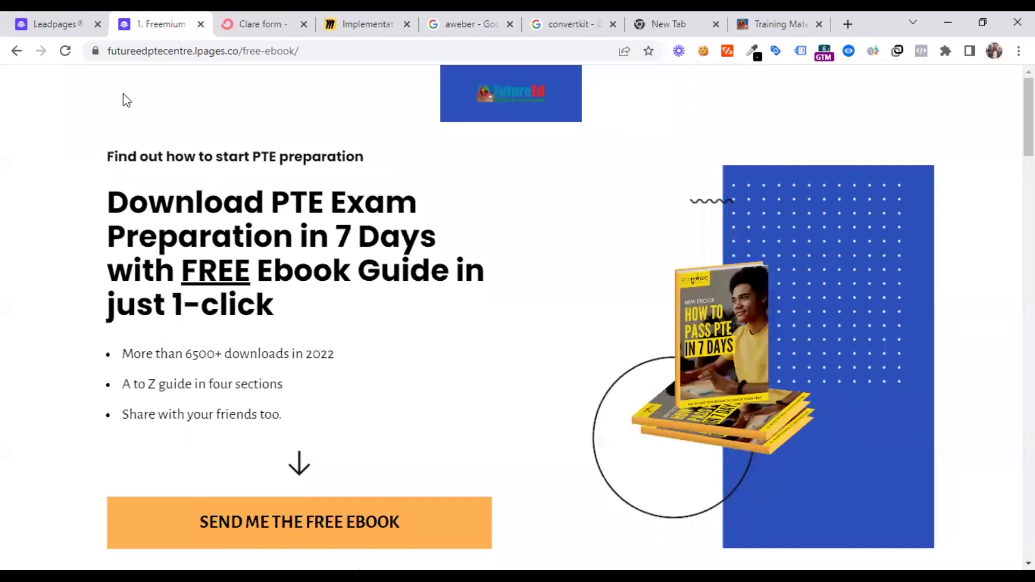
{"action": "left_click", "coordinate": [84, 24]}
{"action": "scroll", "coordinate": [161, 175], "scroll_direction": "up", "scroll_amount": 4}
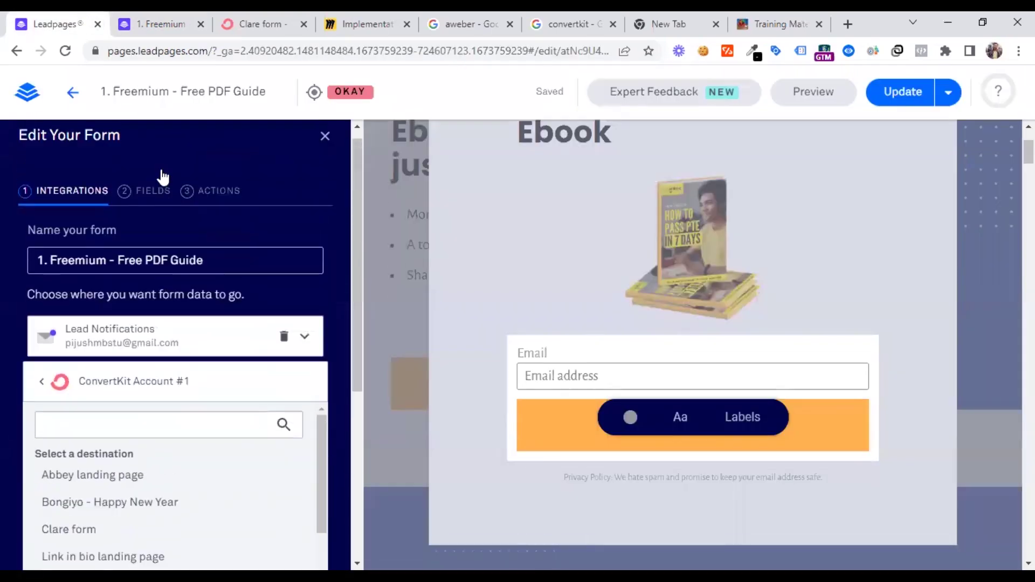
{"action": "triple_click", "coordinate": [207, 271]}
{"action": "key", "text": "ctrl+c"}
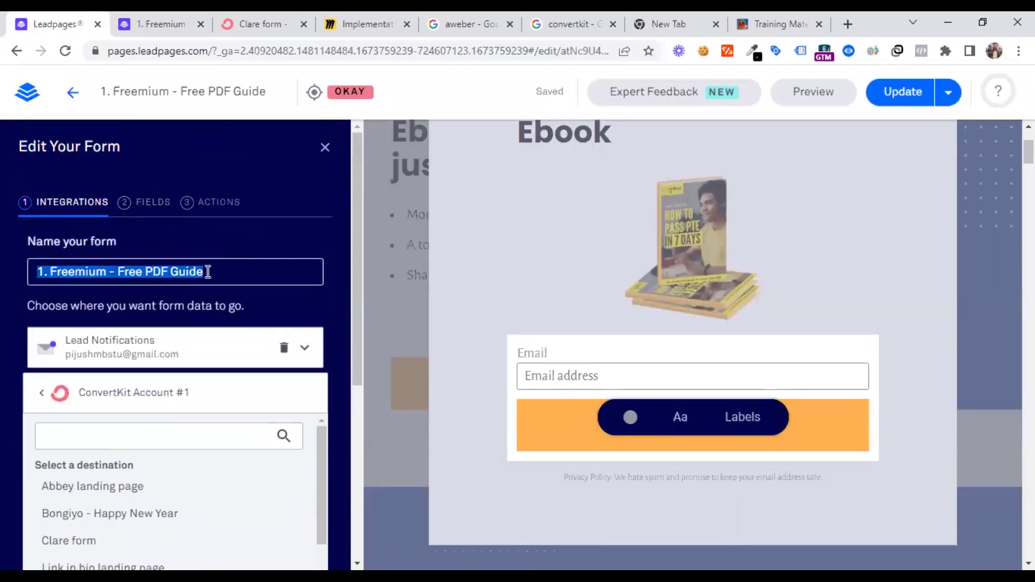
{"action": "left_click", "coordinate": [248, 24]}
{"action": "left_click", "coordinate": [90, 142]}
{"action": "key", "text": "ctrl+a"}
{"action": "key", "text": "ctrl+v"}
{"action": "key", "text": "Return"}
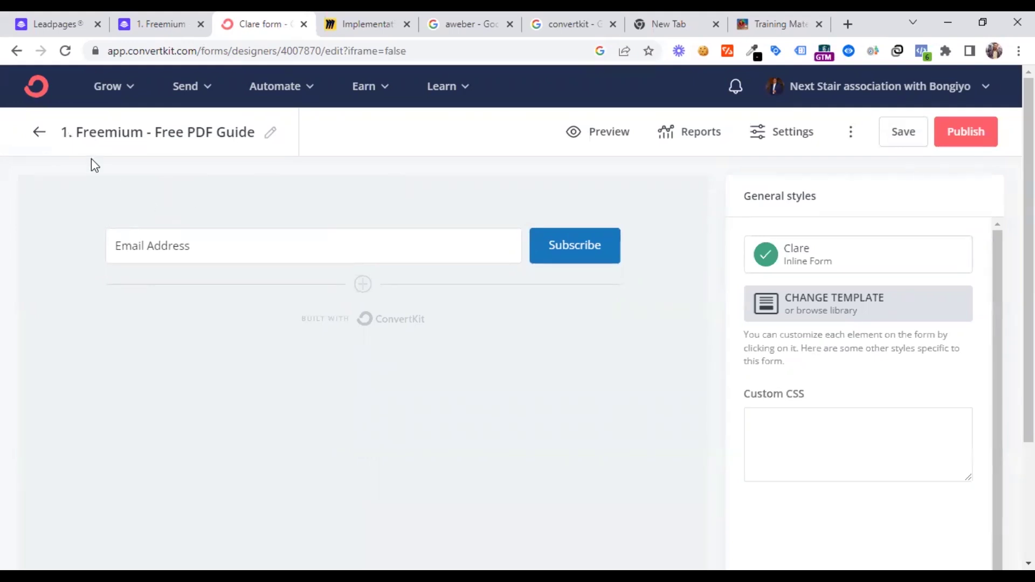
Insert "[FE PTE]" after the number in the form's name and save the form.
{"action": "left_click", "coordinate": [270, 132]}
{"action": "left_click", "coordinate": [74, 132]}
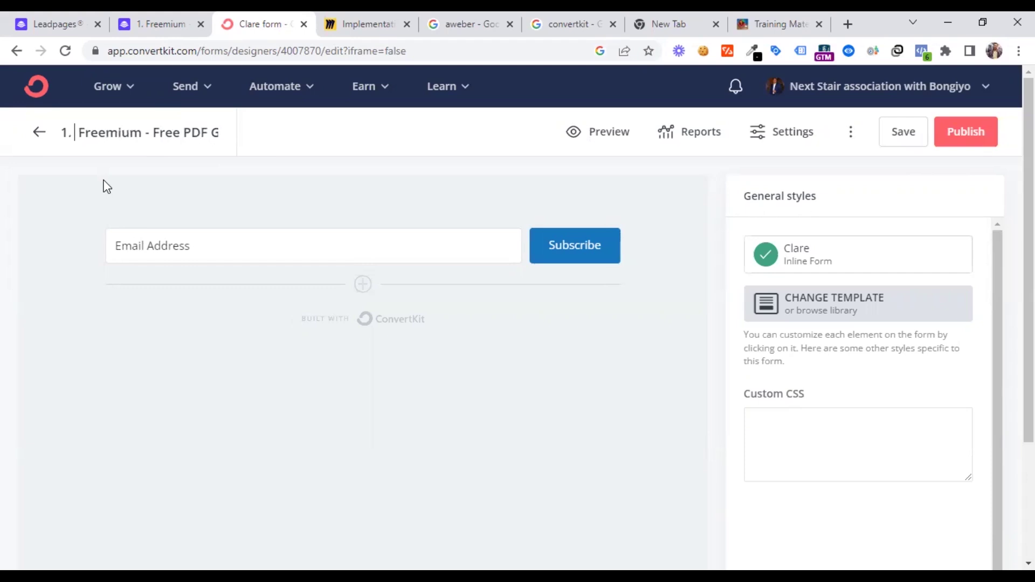
{"action": "type", "text": "FE PTE"}
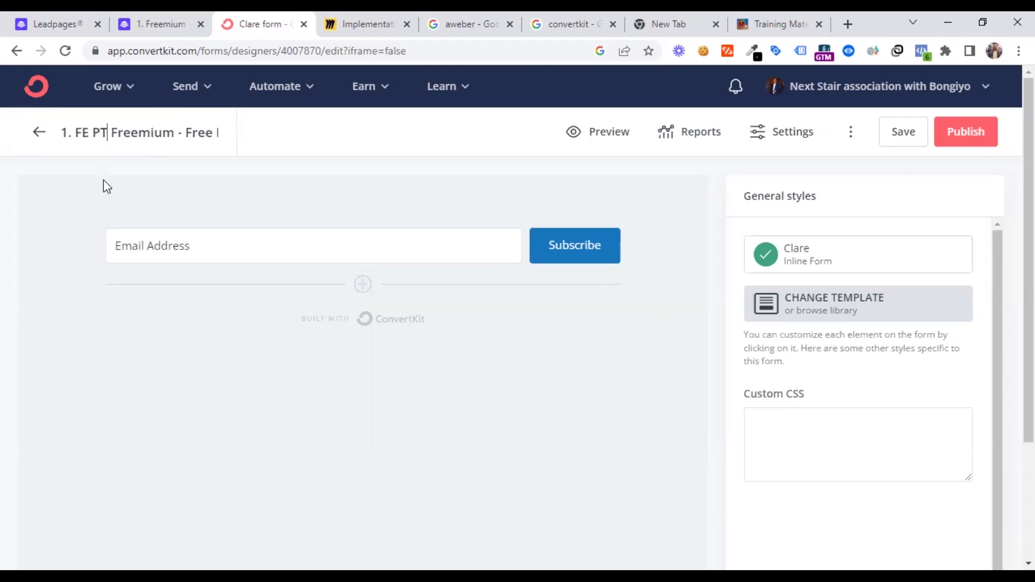
{"action": "type", "text": " -"}
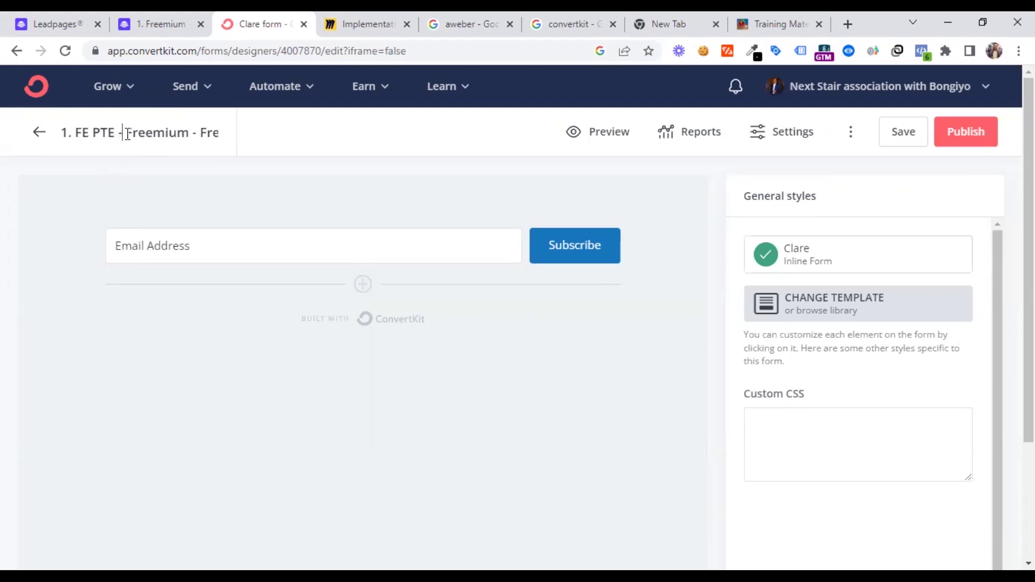
{"action": "key", "text": "BackSpace"}
{"action": "key", "text": "BackSpace"}
{"action": "type", "text": "]"}
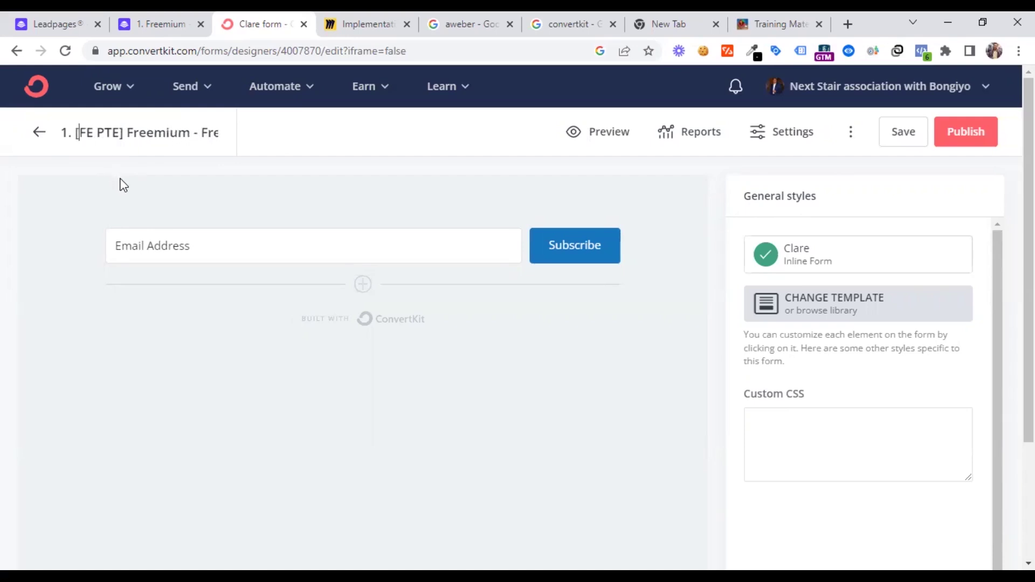
{"action": "left_click", "coordinate": [179, 195]}
{"action": "scroll", "coordinate": [335, 204], "scroll_direction": "down", "scroll_amount": 3}
{"action": "scroll", "coordinate": [334, 203], "scroll_direction": "up", "scroll_amount": 3}
{"action": "left_click", "coordinate": [909, 138]}
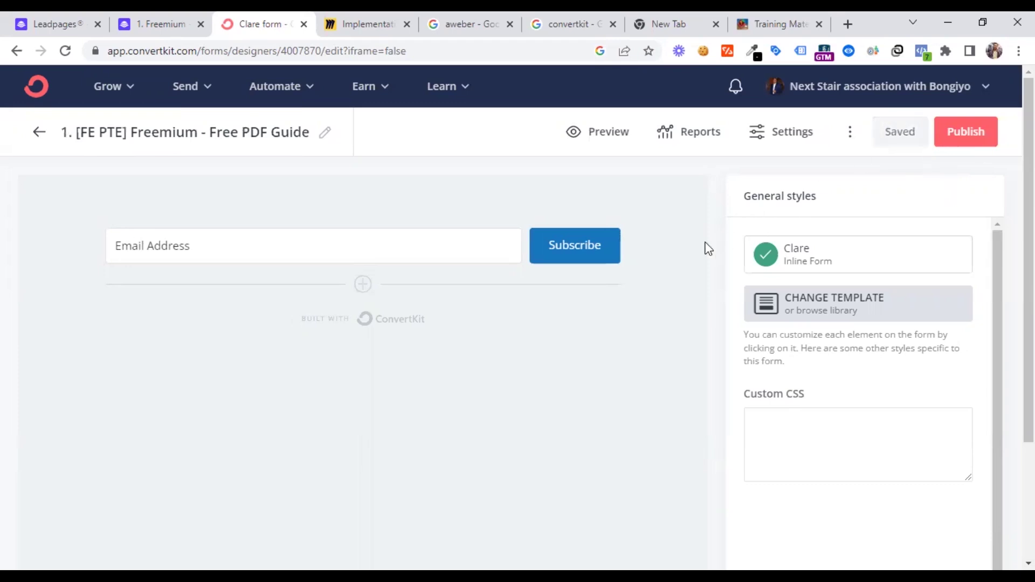
{"action": "scroll", "coordinate": [650, 268], "scroll_direction": "down", "scroll_amount": 2}
{"action": "scroll", "coordinate": [650, 268], "scroll_direction": "up", "scroll_amount": 2}
Switch to Leadpages, refresh the ConvertKit Account #1 destinations and select "1. [FE PTE] Freemium - Free PDF Guide".
{"action": "left_click", "coordinate": [179, 11]}
{"action": "left_click", "coordinate": [67, 11]}
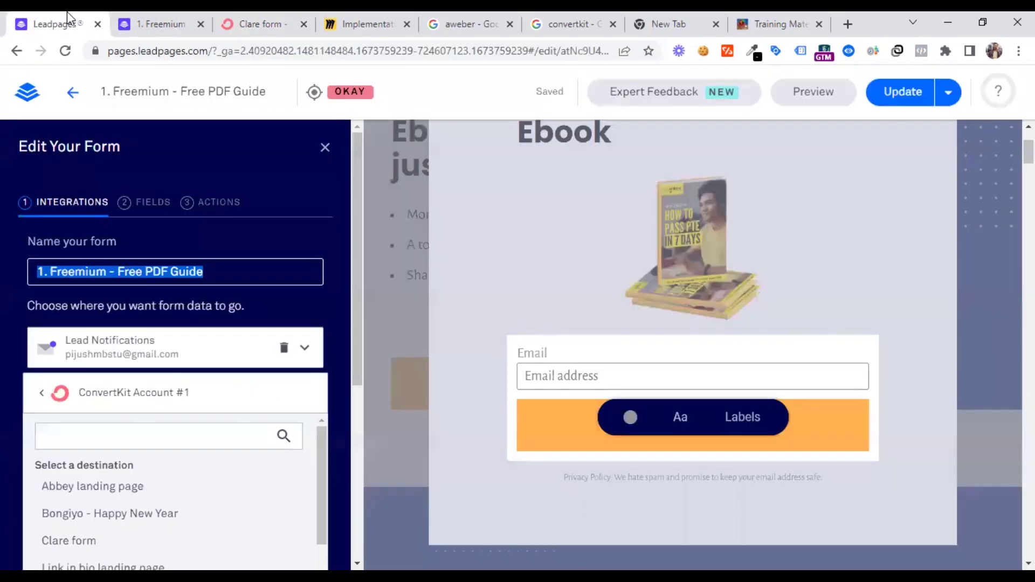
{"action": "left_click", "coordinate": [43, 396]}
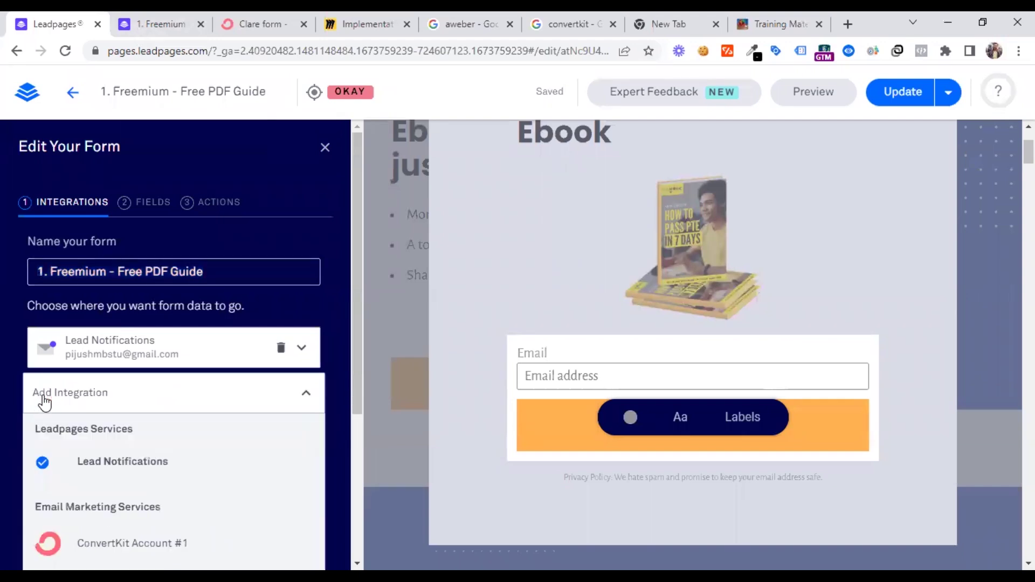
{"action": "left_click", "coordinate": [72, 544]}
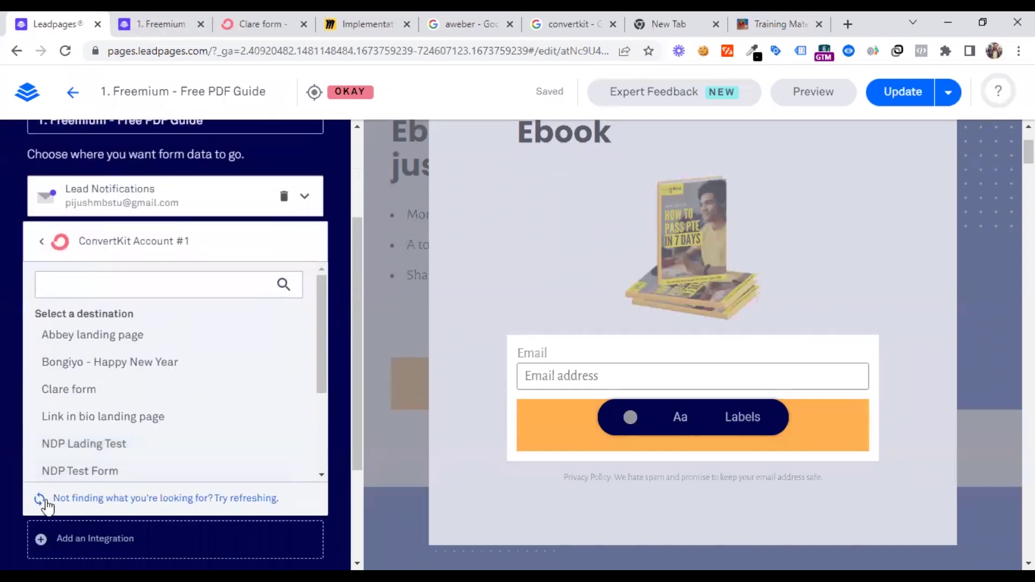
{"action": "left_click", "coordinate": [37, 502]}
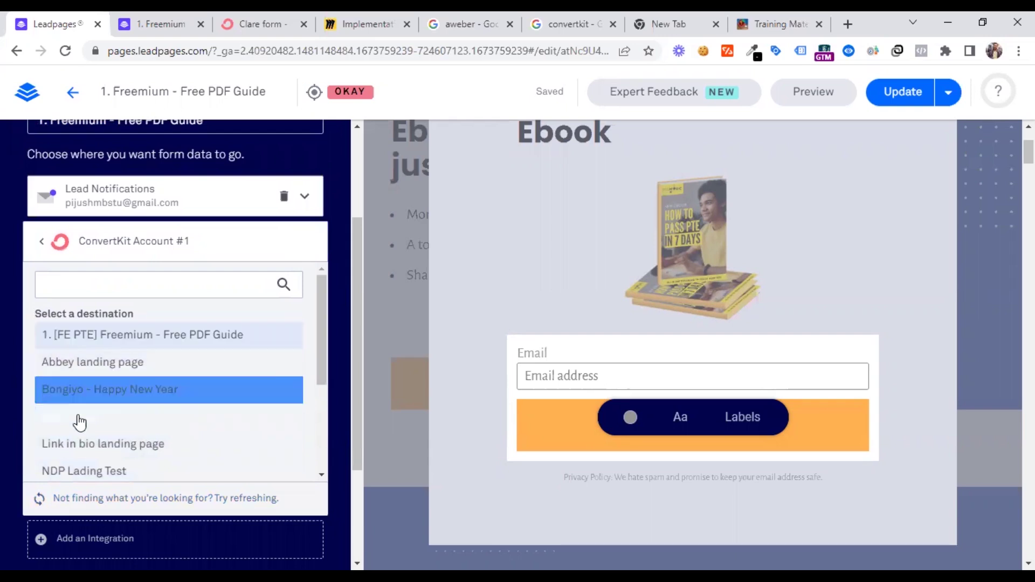
{"action": "left_click", "coordinate": [205, 334]}
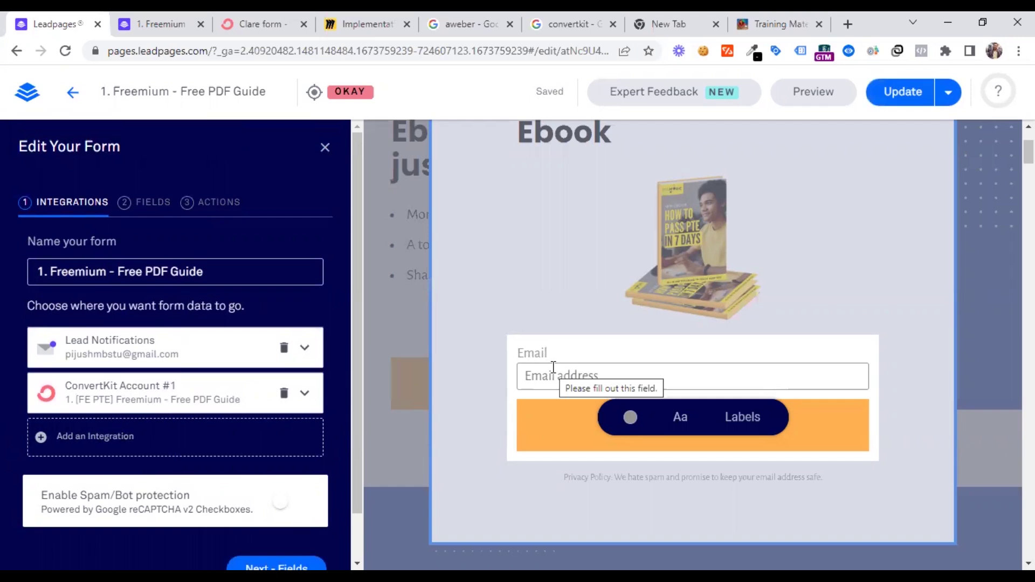
Add a First Name field to the pop-up form and place it above the Email field.
{"action": "left_click", "coordinate": [151, 209]}
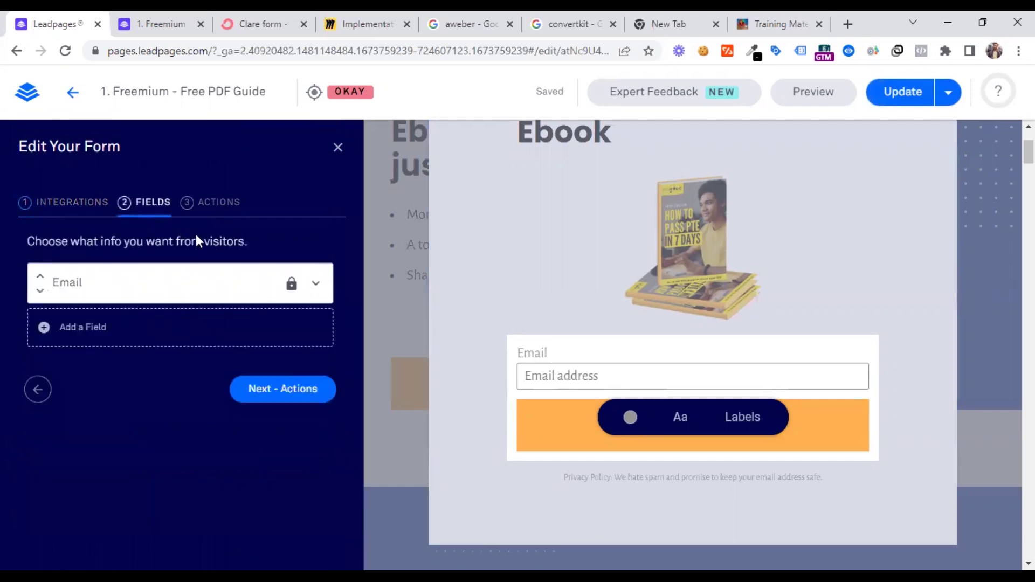
{"action": "left_click", "coordinate": [103, 330]}
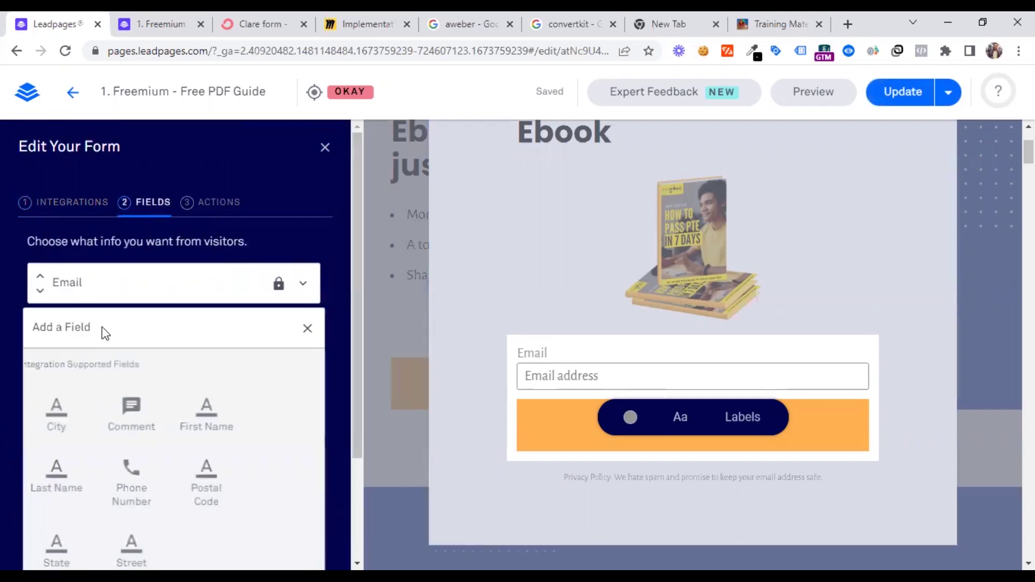
{"action": "left_click", "coordinate": [226, 423]}
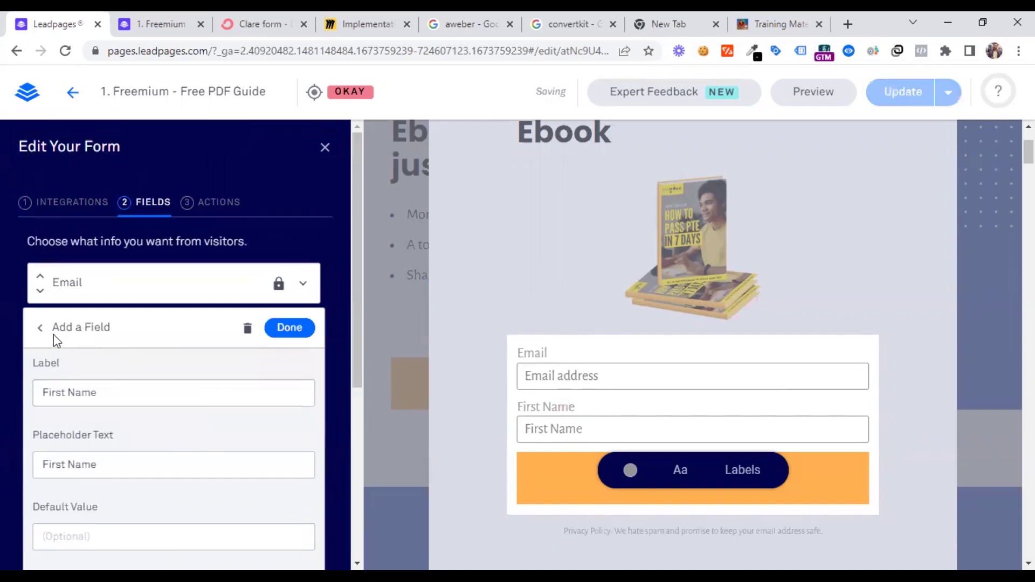
{"action": "left_click", "coordinate": [301, 329]}
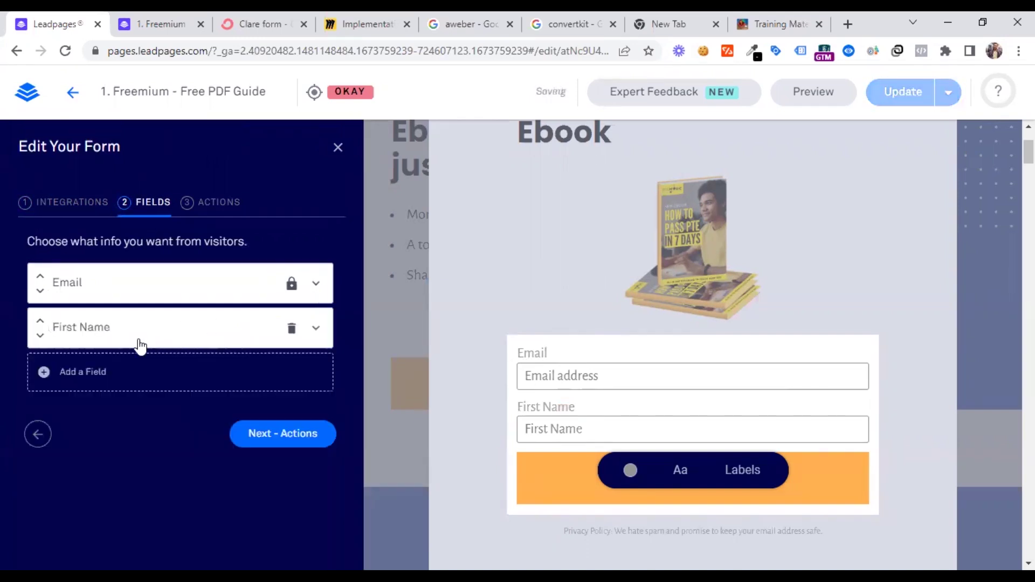
{"action": "left_click", "coordinate": [39, 322]}
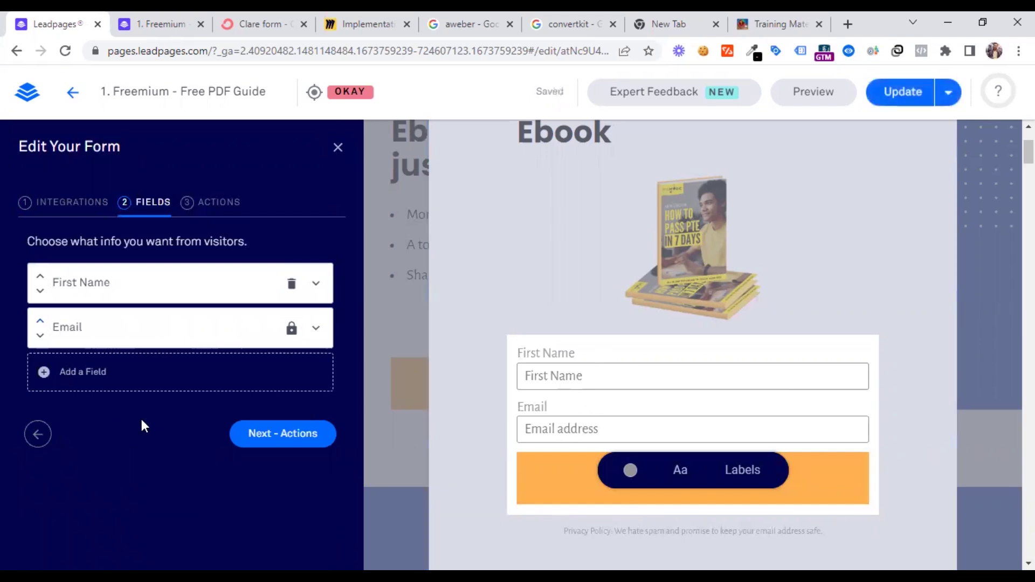
Open the form's Actions settings and look over the pop-up form on the page.
{"action": "left_click", "coordinate": [212, 211]}
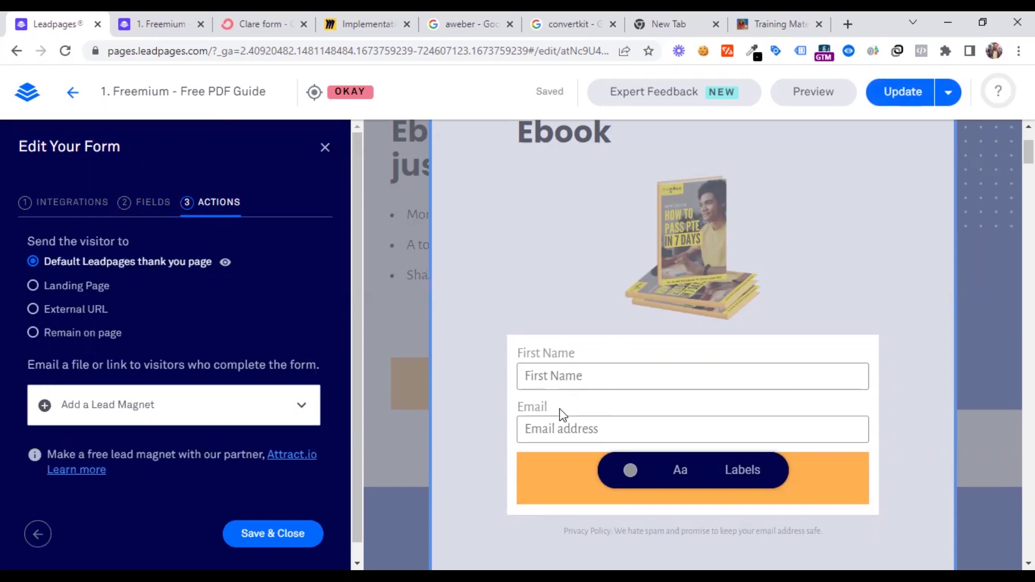
{"action": "scroll", "coordinate": [562, 417], "scroll_direction": "down", "scroll_amount": 1}
{"action": "scroll", "coordinate": [562, 417], "scroll_direction": "down", "scroll_amount": 2}
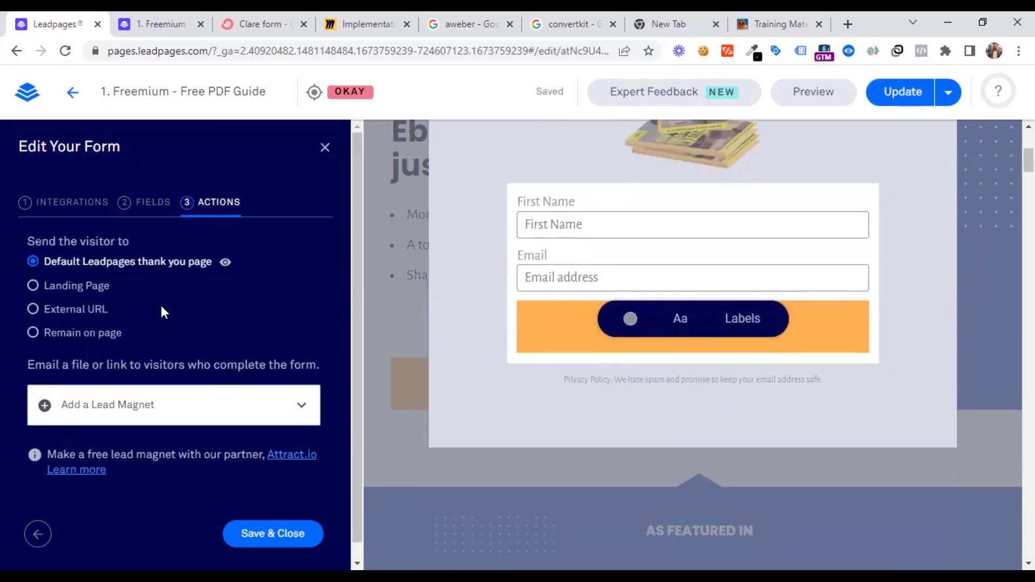
Preview the default Leadpages thank-you page and try the Landing Page, External URL and Remain on page options as the visitor's destination.
{"action": "left_click", "coordinate": [226, 264]}
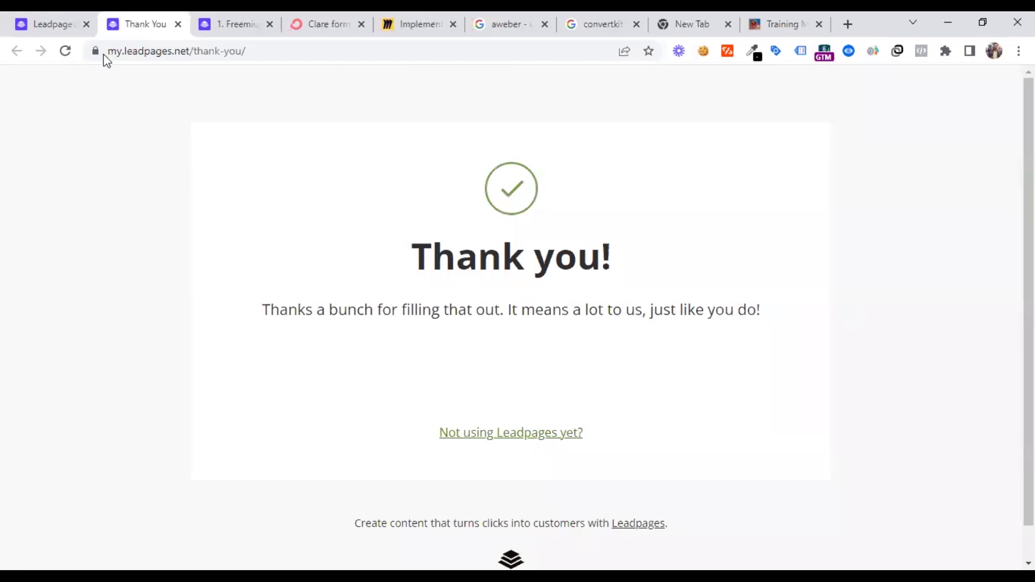
{"action": "left_click", "coordinate": [53, 17]}
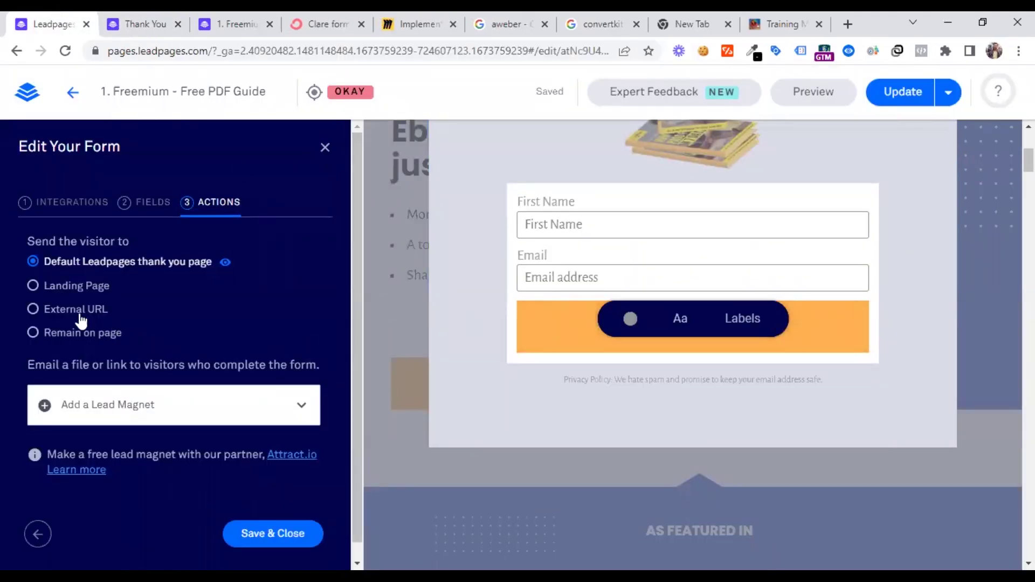
{"action": "left_click", "coordinate": [70, 290]}
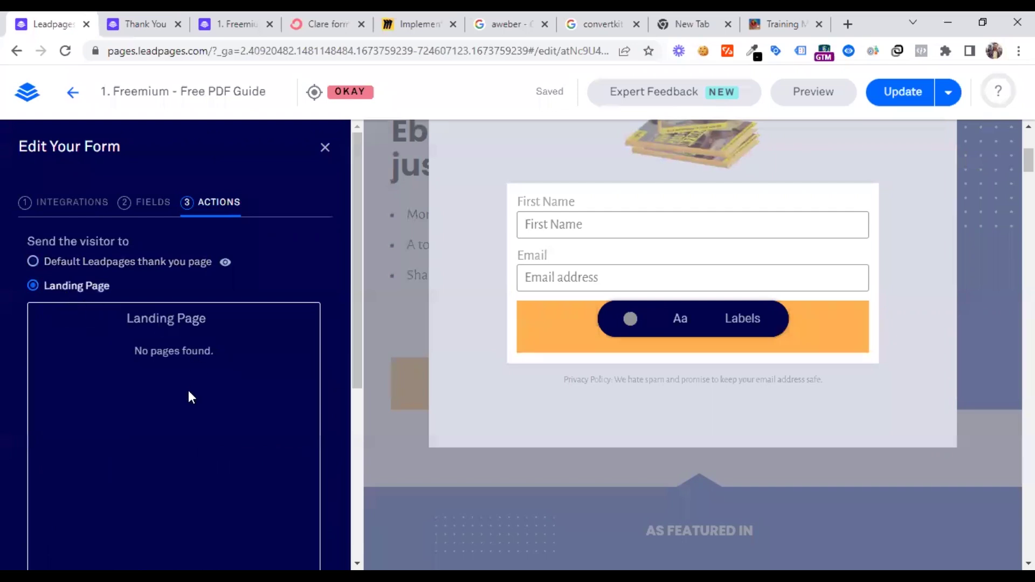
{"action": "scroll", "coordinate": [185, 386], "scroll_direction": "down", "scroll_amount": 4}
{"action": "left_click", "coordinate": [75, 364]}
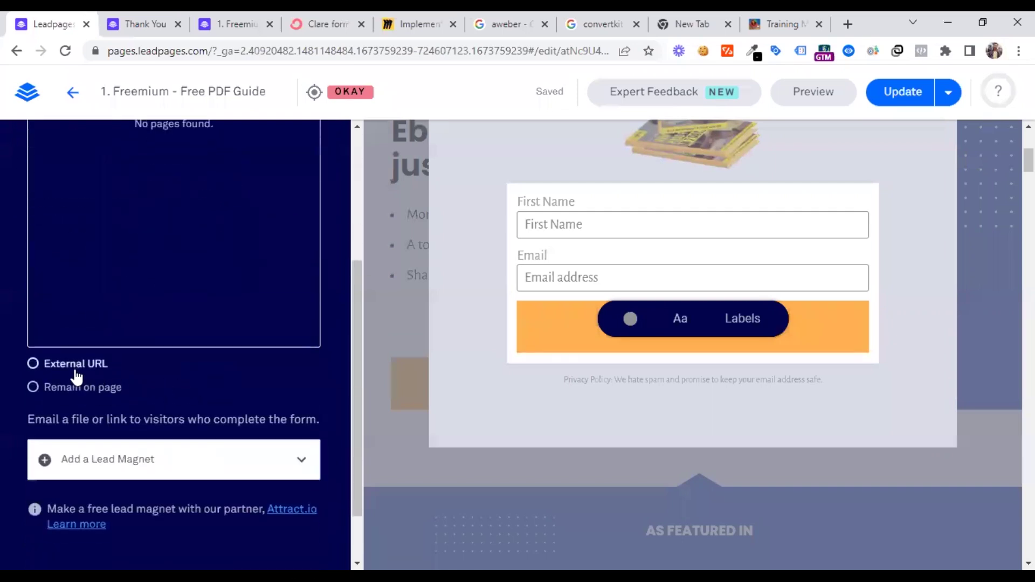
{"action": "left_click", "coordinate": [166, 283]}
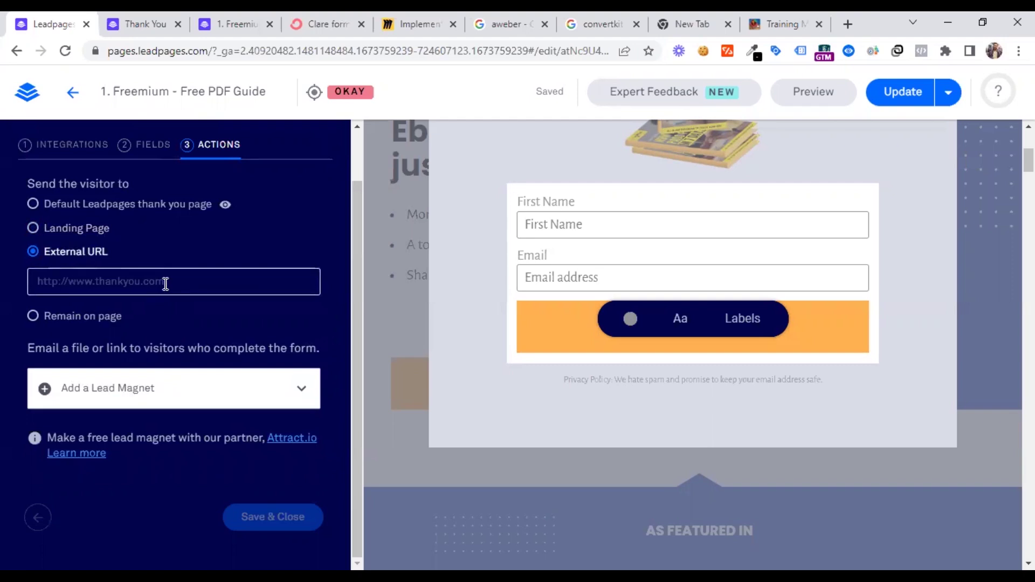
{"action": "left_click", "coordinate": [97, 317]}
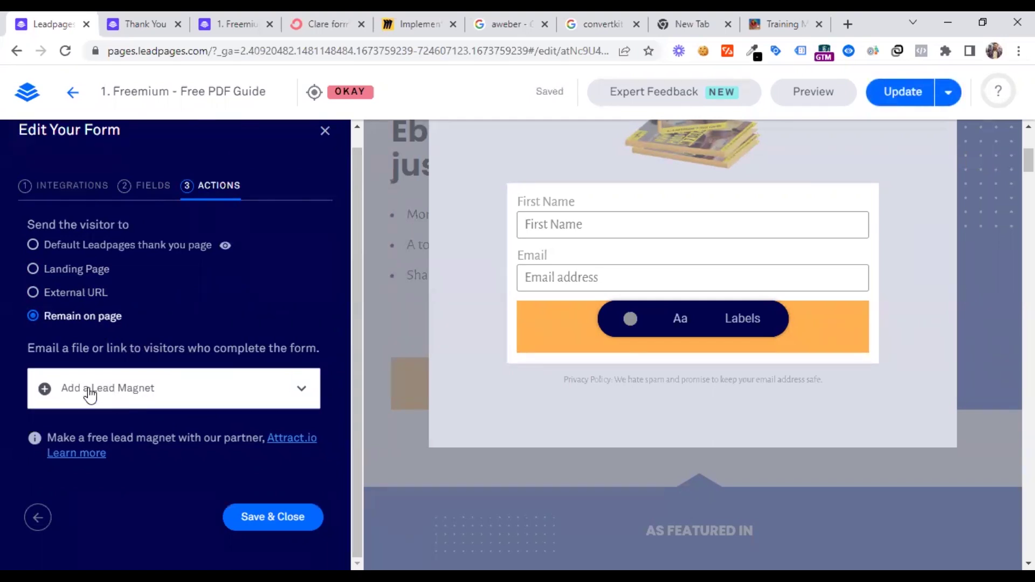
Examine the lead magnet options for emailing a file to visitors and collapse them without adding one.
{"action": "left_click", "coordinate": [171, 400]}
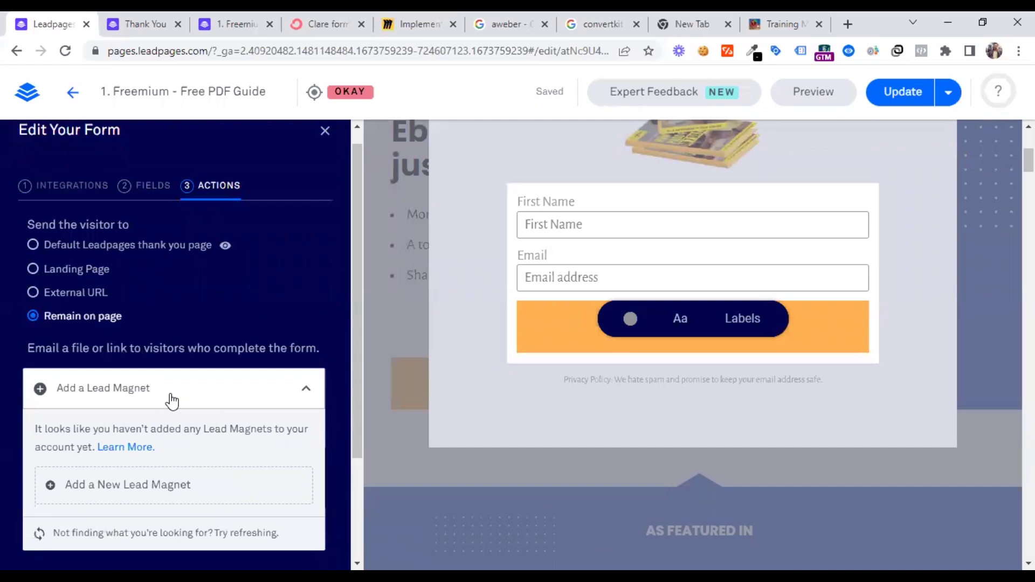
{"action": "scroll", "coordinate": [171, 388], "scroll_direction": "down", "scroll_amount": 3}
{"action": "left_click", "coordinate": [305, 249]}
{"action": "left_click", "coordinate": [181, 388]}
{"action": "scroll", "coordinate": [181, 388], "scroll_direction": "down", "scroll_amount": 3}
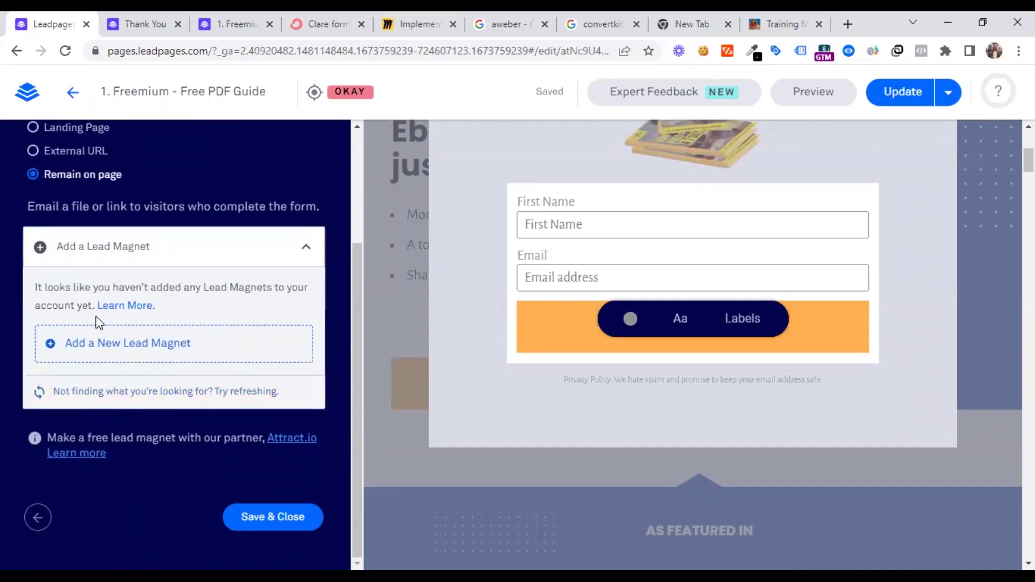
{"action": "left_click", "coordinate": [302, 247]}
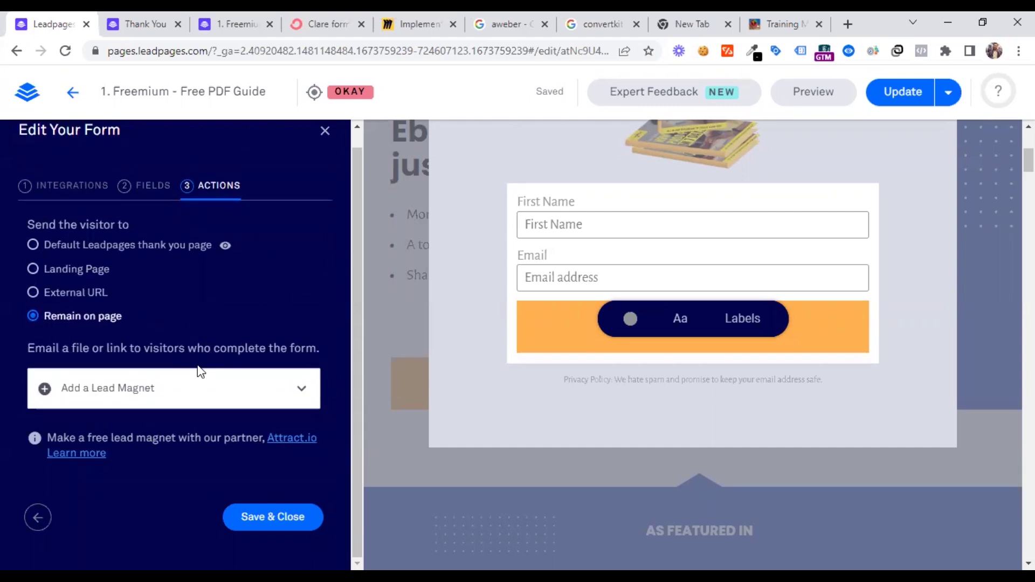
Send visitors to the default Leadpages thank you page after the form and check that page against the pop-up form.
{"action": "left_click", "coordinate": [65, 248]}
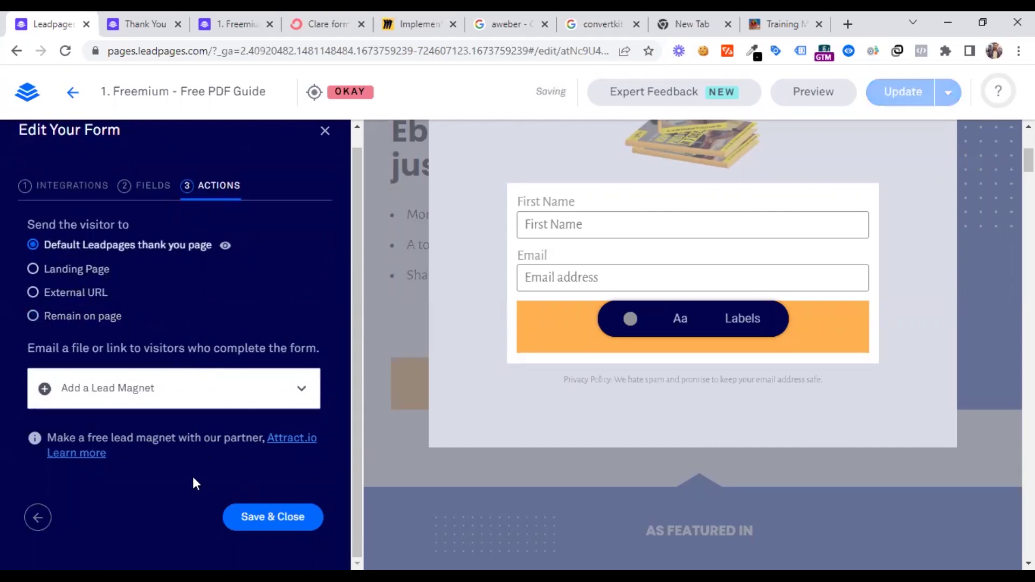
{"action": "scroll", "coordinate": [206, 424], "scroll_direction": "up", "scroll_amount": 1}
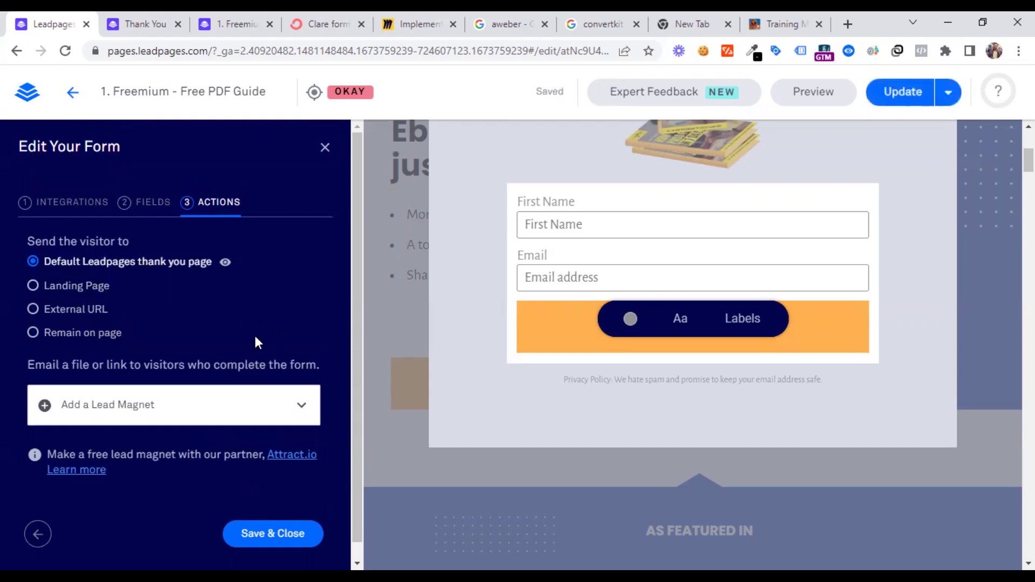
{"action": "left_click", "coordinate": [133, 24]}
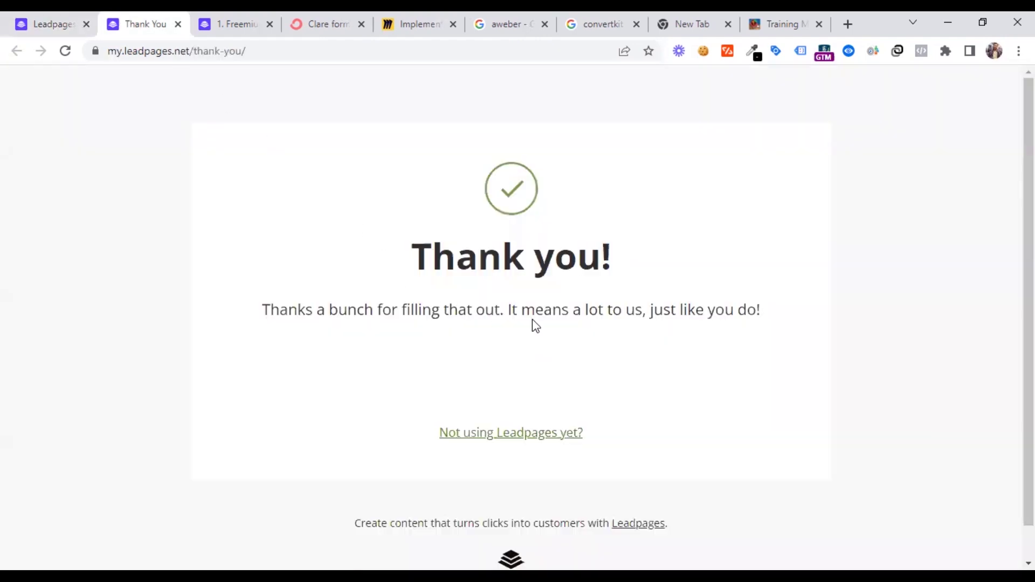
{"action": "left_click", "coordinate": [41, 14]}
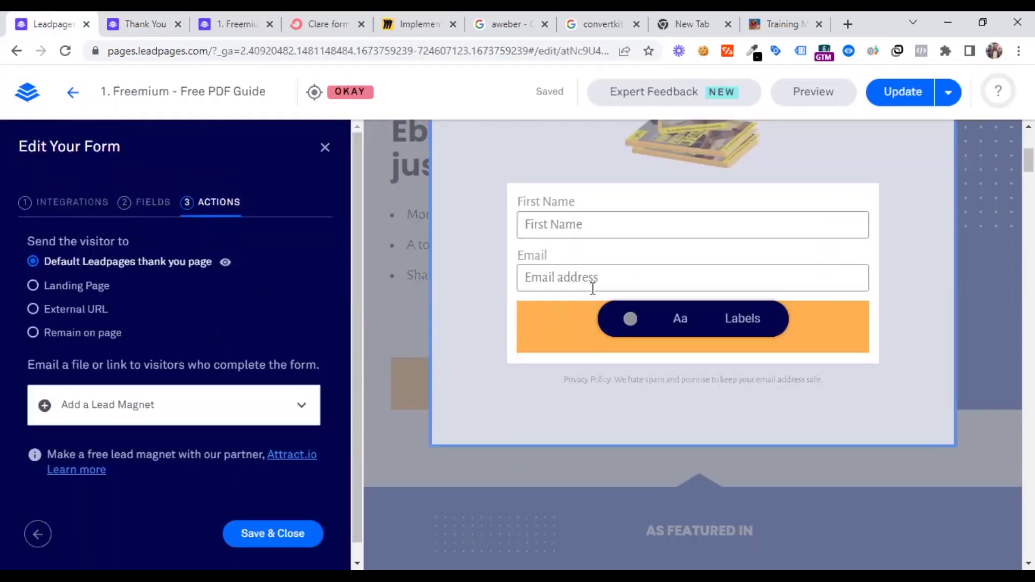
{"action": "left_click", "coordinate": [147, 12]}
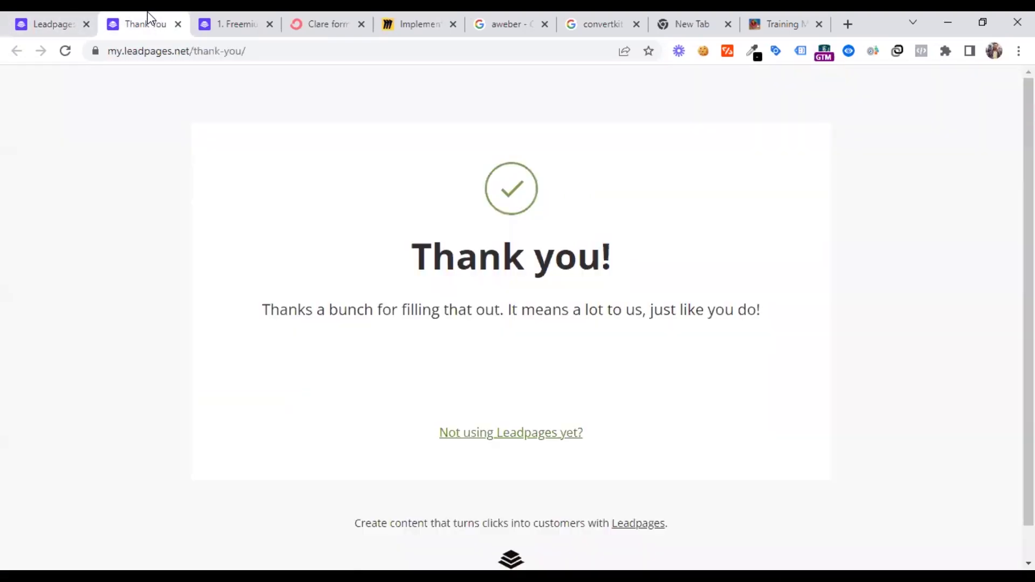
Switch to ConvertKit, examine the dashboard's subscriber statistics, and compare with the form's Actions settings in Leadpages.
{"action": "left_click", "coordinate": [317, 12]}
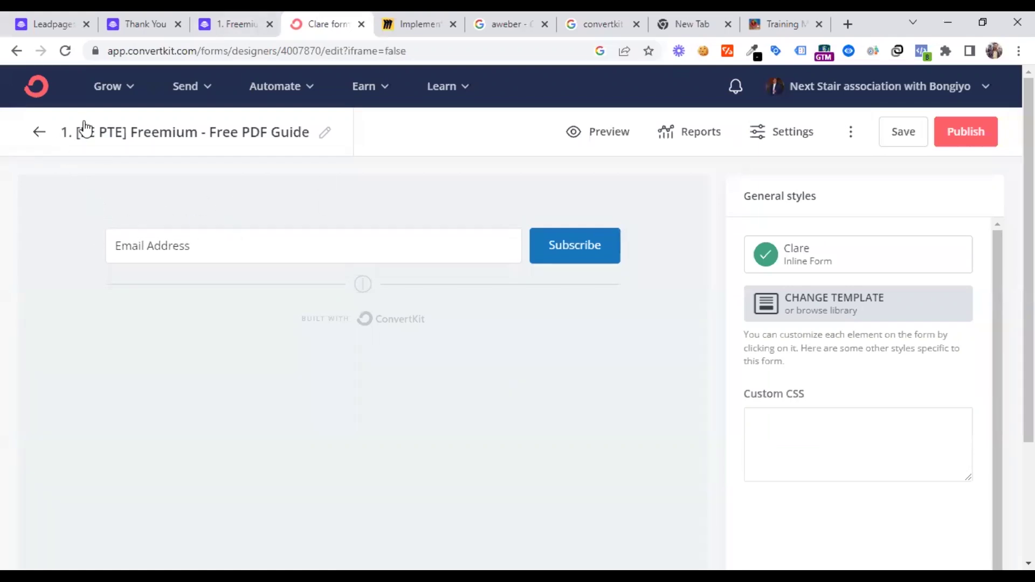
{"action": "left_click", "coordinate": [36, 87]}
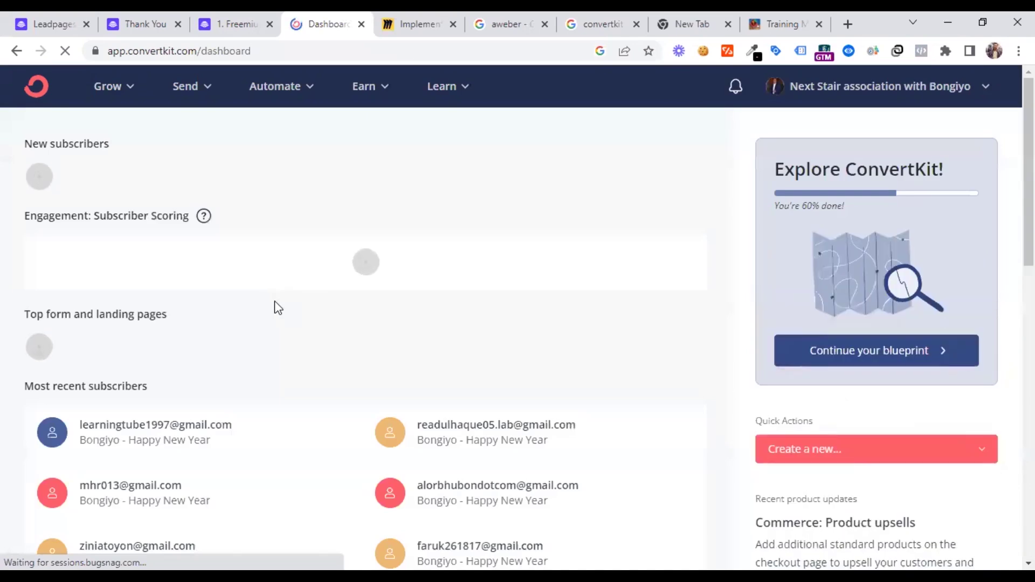
{"action": "mouse_move", "coordinate": [640, 326]}
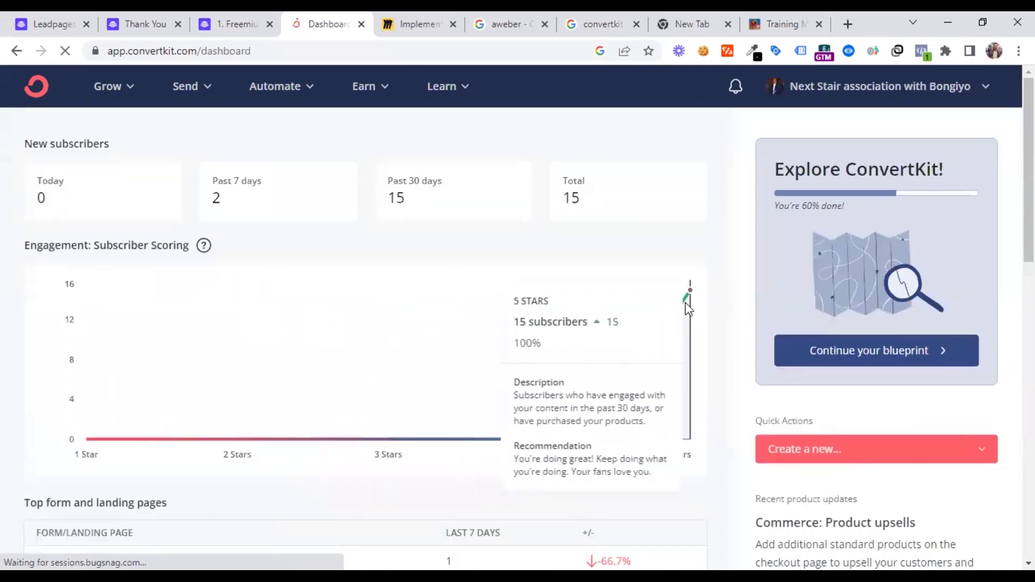
{"action": "mouse_move", "coordinate": [285, 374]}
{"action": "scroll", "coordinate": [285, 375], "scroll_direction": "down", "scroll_amount": 4}
{"action": "scroll", "coordinate": [284, 375], "scroll_direction": "up", "scroll_amount": 4}
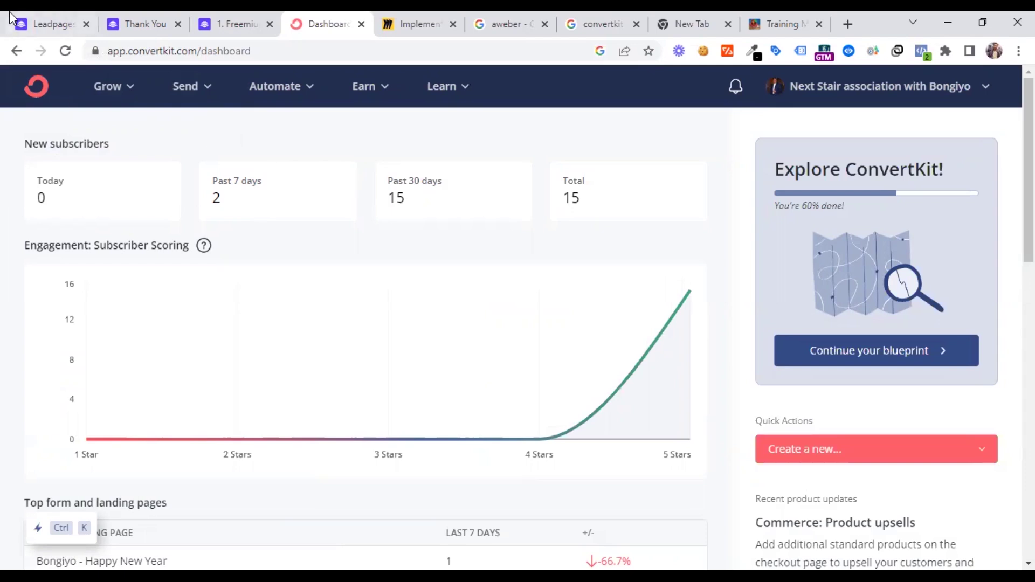
{"action": "left_click", "coordinate": [32, 23]}
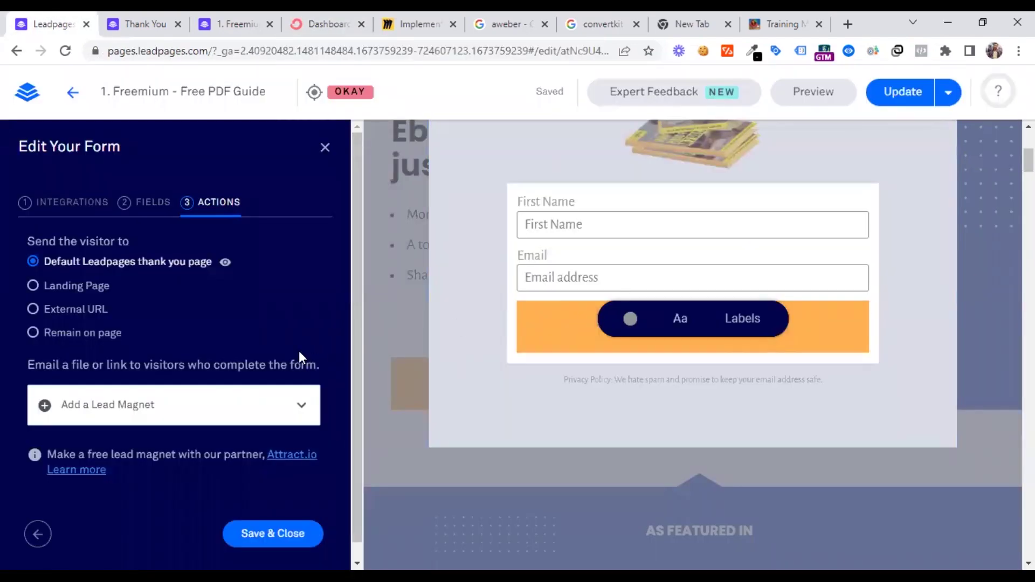
{"action": "left_click", "coordinate": [318, 23]}
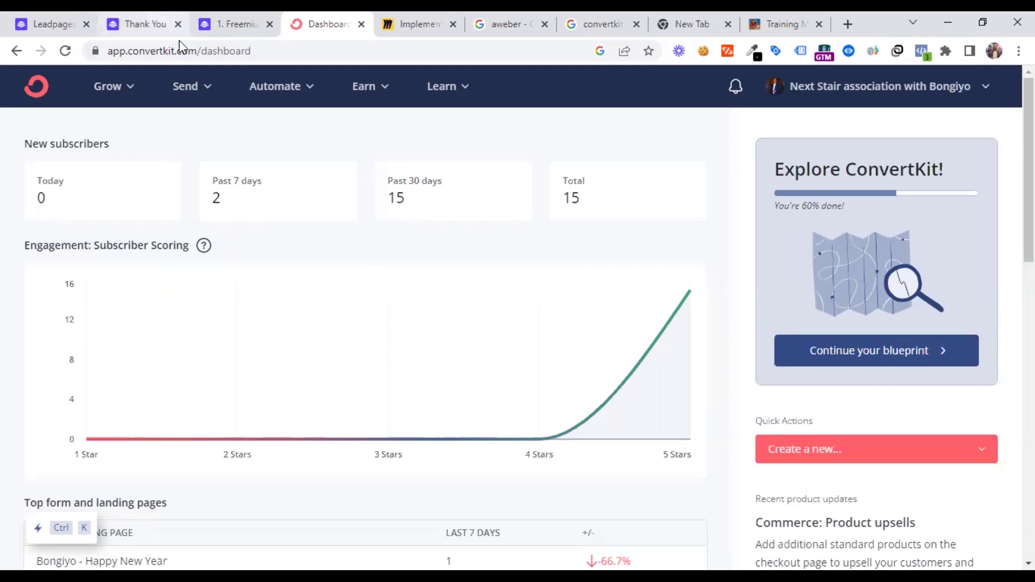
{"action": "left_click", "coordinate": [78, 14]}
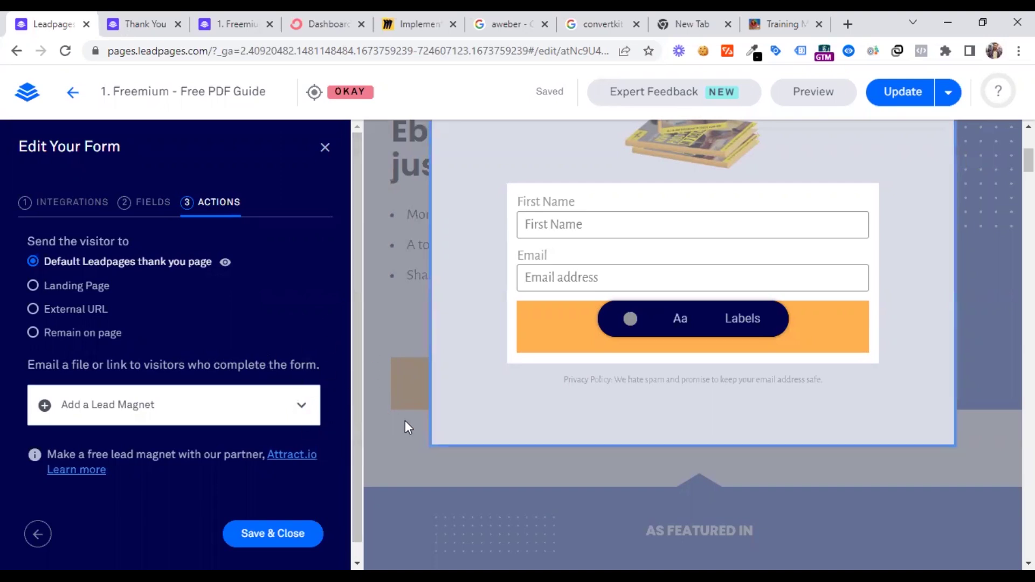
Save and close the form settings, update the published landing page, and review the pop-up from heading to privacy note.
{"action": "scroll", "coordinate": [221, 468], "scroll_direction": "down", "scroll_amount": 1}
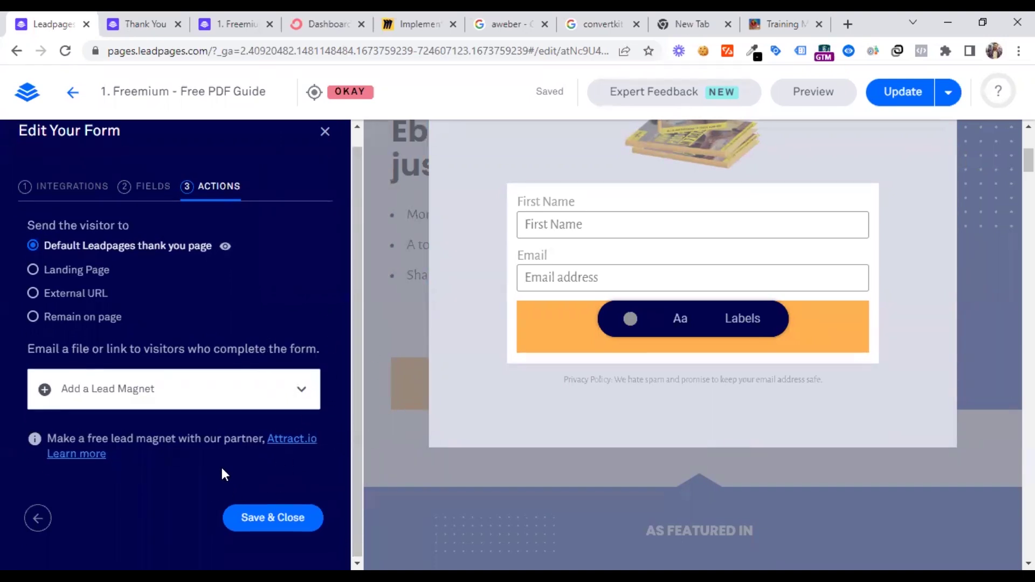
{"action": "left_click", "coordinate": [246, 507]}
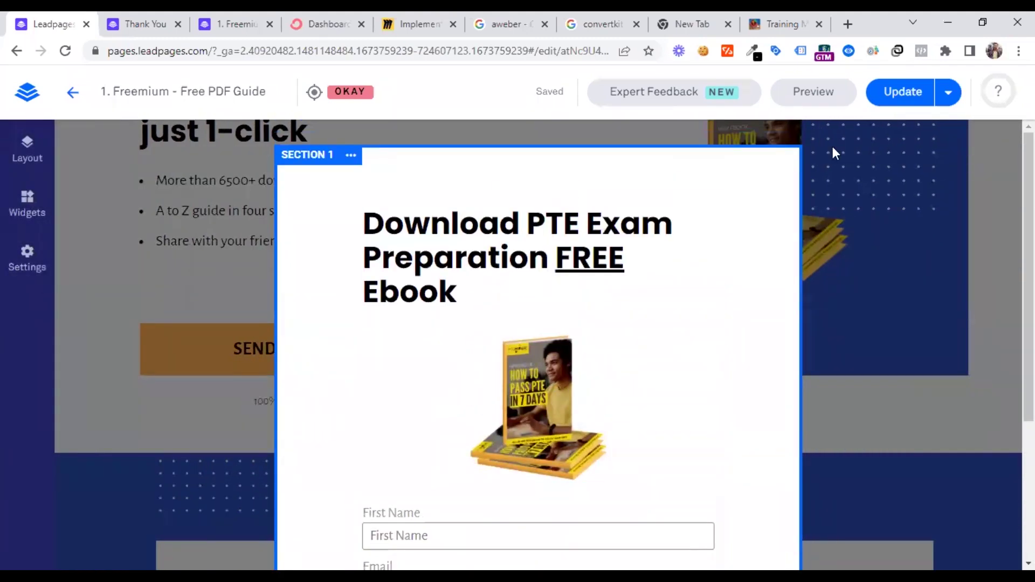
{"action": "left_click", "coordinate": [896, 89]}
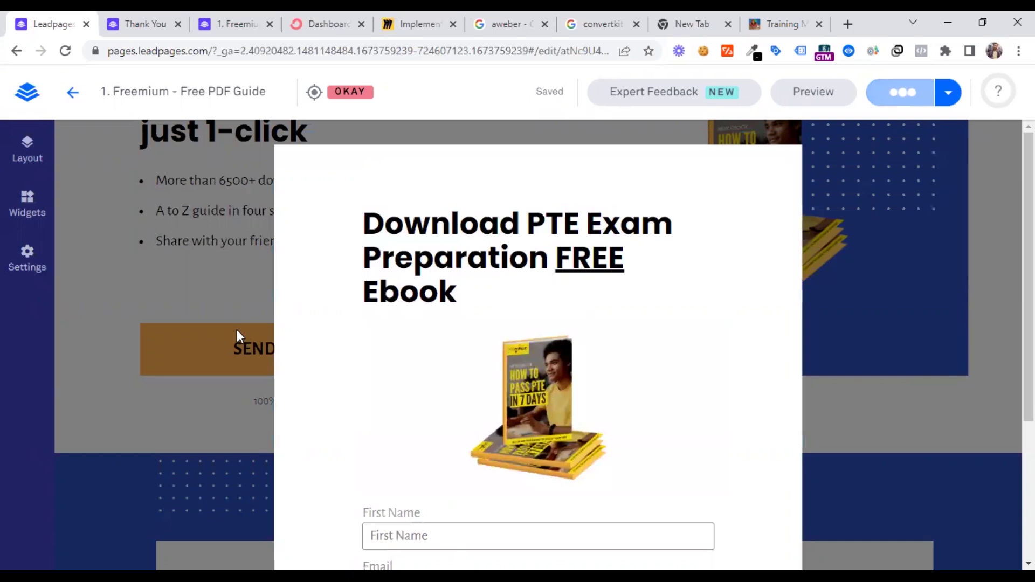
{"action": "scroll", "coordinate": [239, 315], "scroll_direction": "down", "scroll_amount": 4}
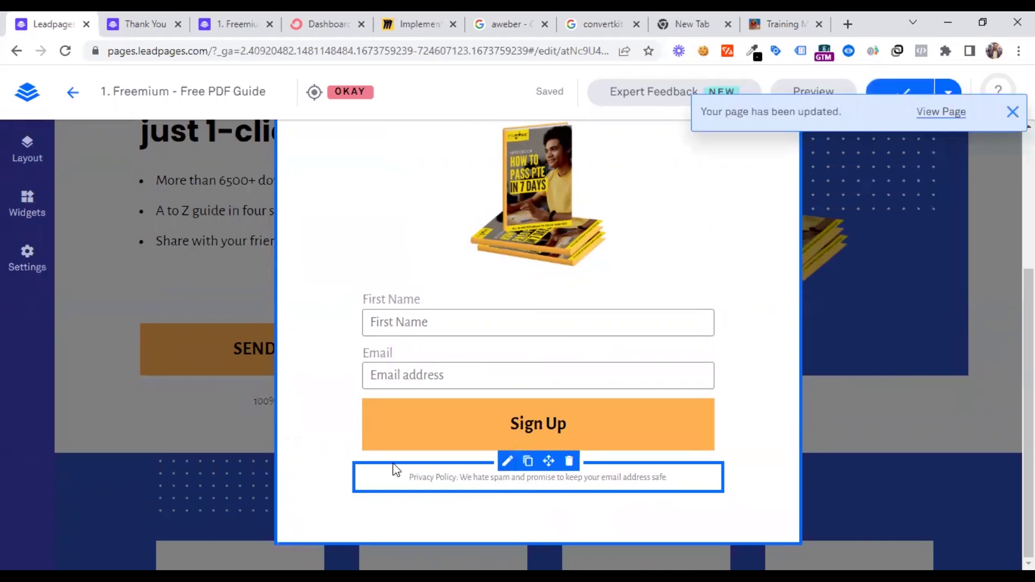
{"action": "scroll", "coordinate": [395, 470], "scroll_direction": "up", "scroll_amount": 4}
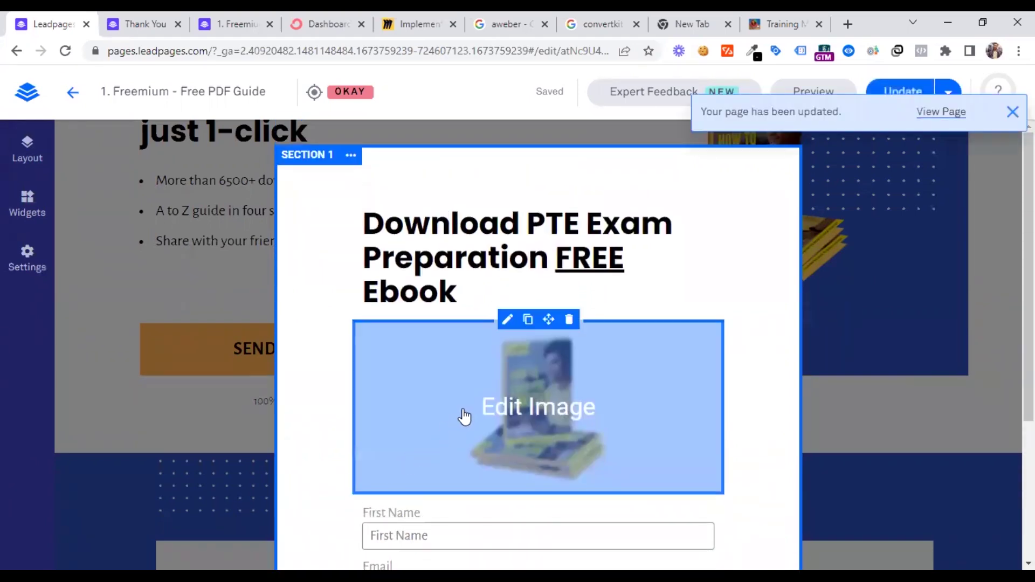